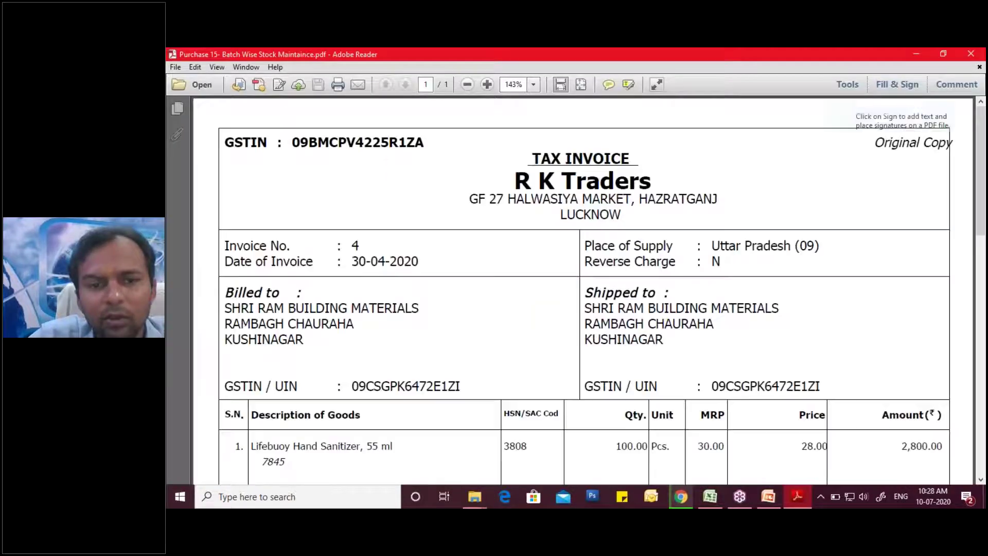
- Scroll the invoice to the goods table and pick the red screen pen
scroll(584, 289, "down", 3)
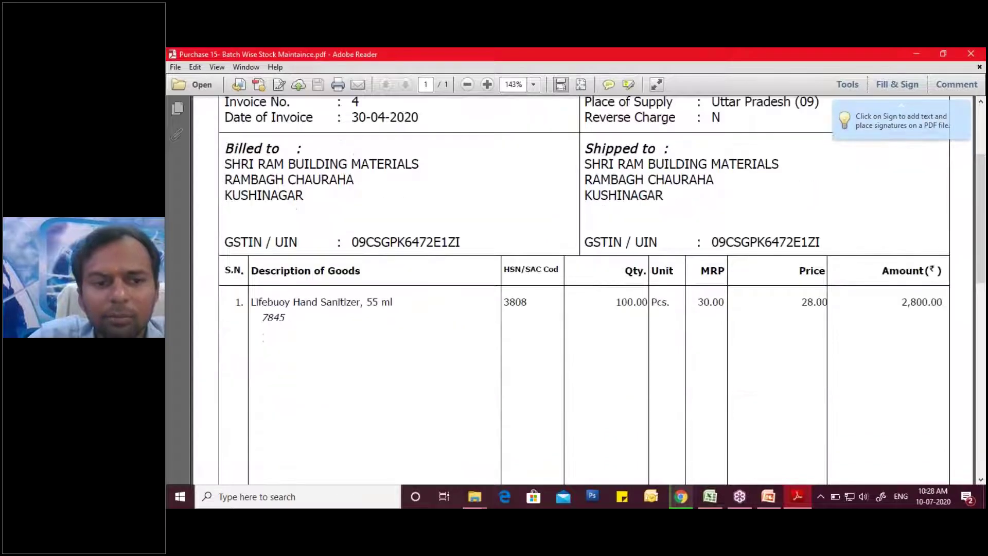
scroll(379, 331, "up", 1)
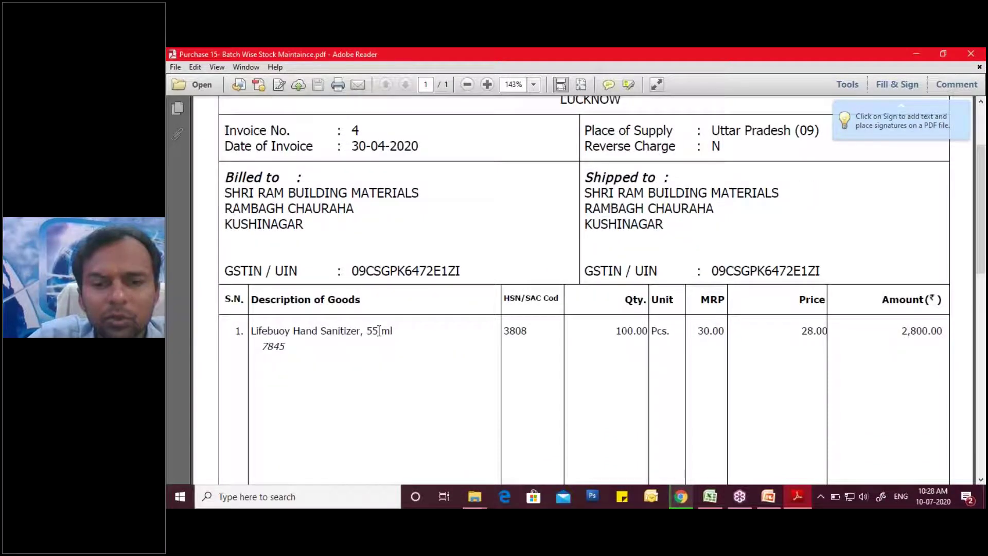
scroll(379, 331, "up", 1)
scroll(380, 331, "down", 1)
scroll(379, 331, "down", 2)
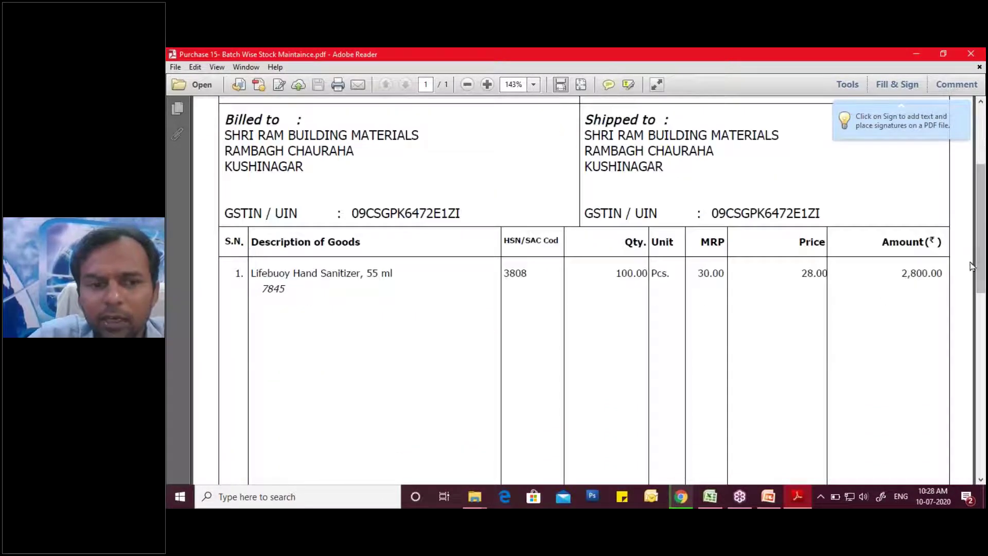
left_click(977, 223)
left_click(897, 248)
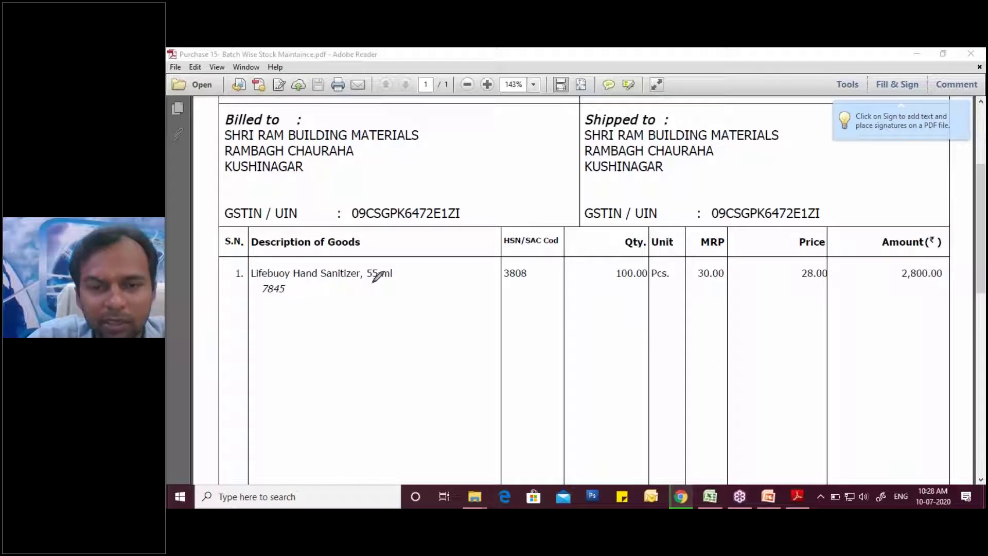
- Underline batch 7845, HSN 3808, quantity 100.00, price 28.00 and amount 2,800.00 in red
left_click_drag(257, 297, 296, 295)
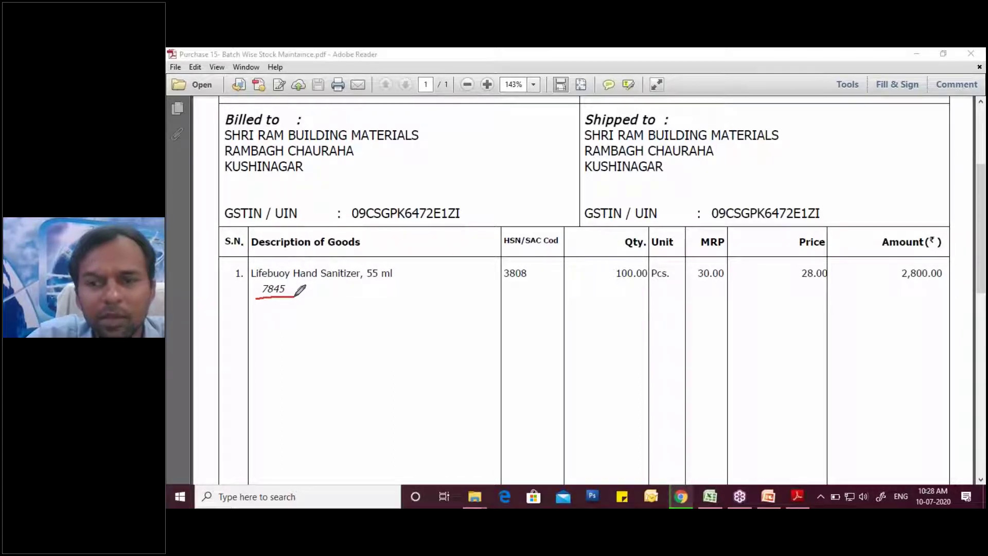
left_click_drag(499, 286, 529, 286)
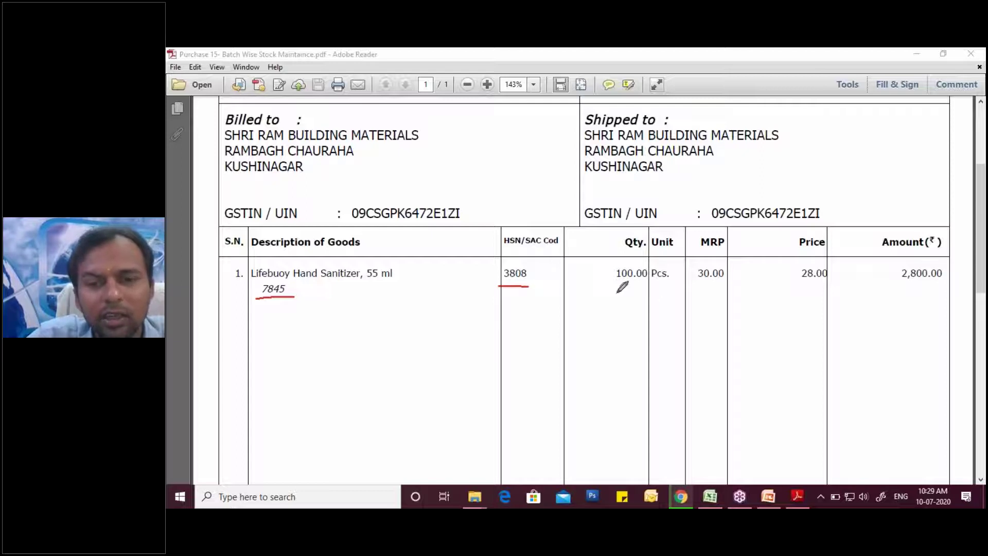
left_click_drag(615, 291, 726, 287)
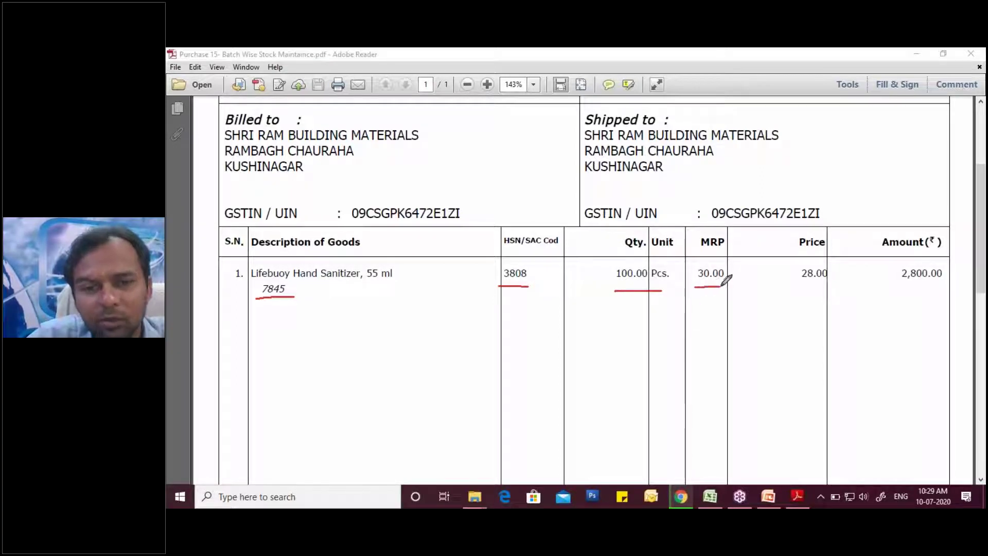
left_click_drag(800, 286, 827, 285)
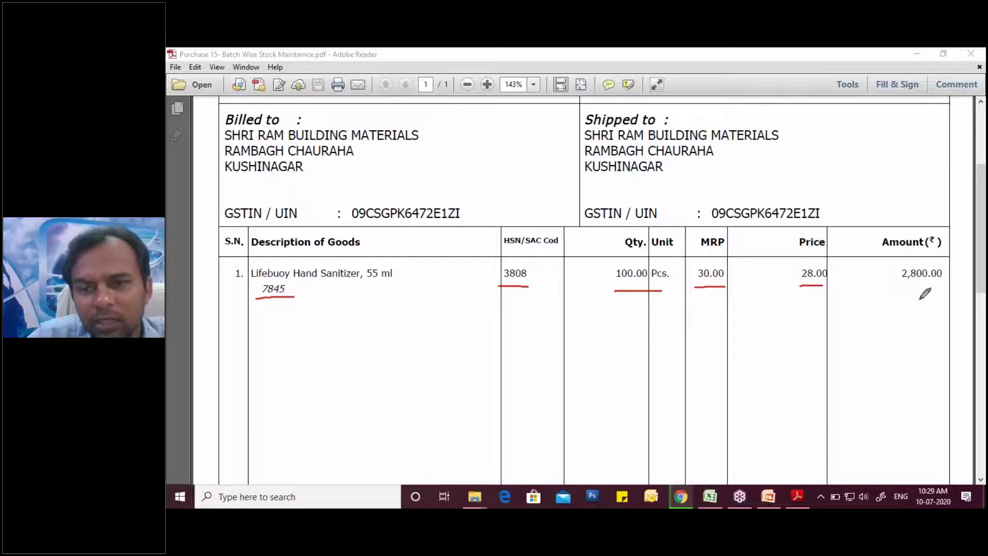
left_click_drag(899, 286, 946, 287)
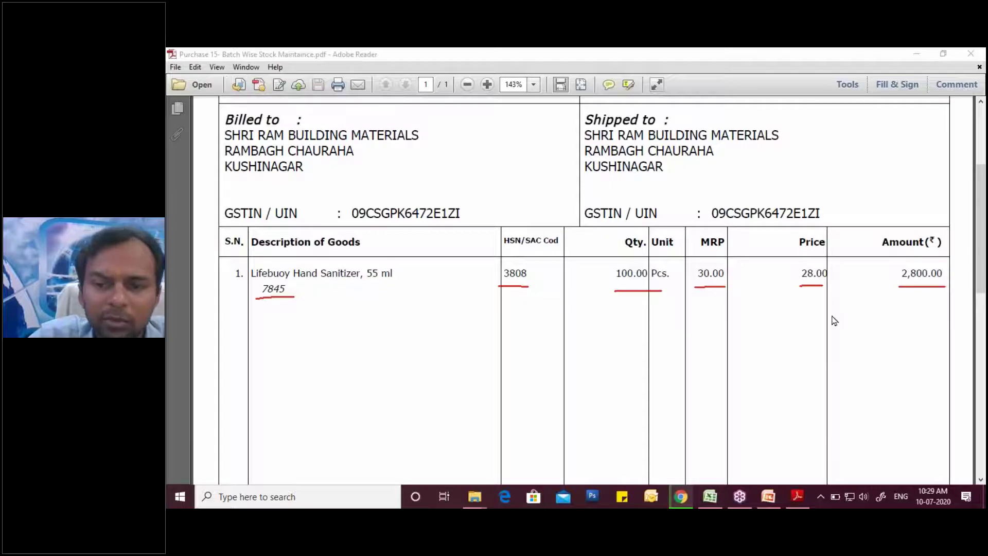
- Scroll to the tax totals and highlight SGST 9.00 % and Grand Total 3,304.00
scroll(834, 320, "down", 8)
scroll(835, 320, "down", 4)
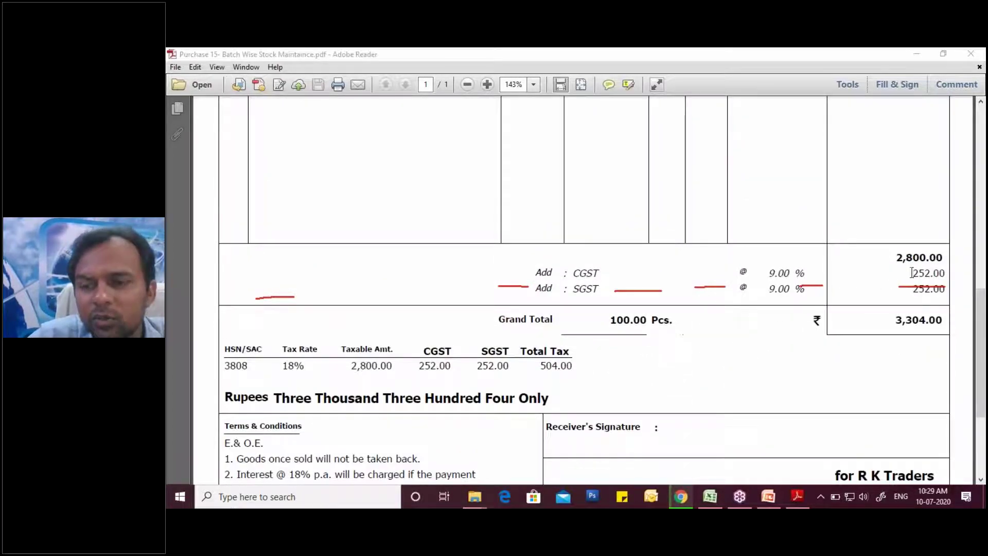
left_click_drag(770, 291, 805, 291)
left_click_drag(896, 320, 944, 321)
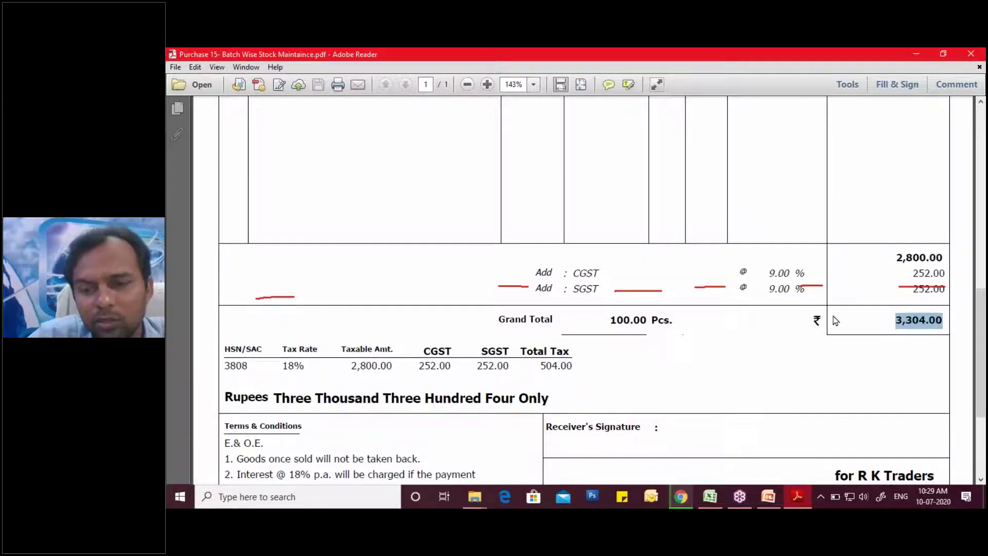
- Erase the red pen underlines from the invoice
scroll(835, 321, "up", 15)
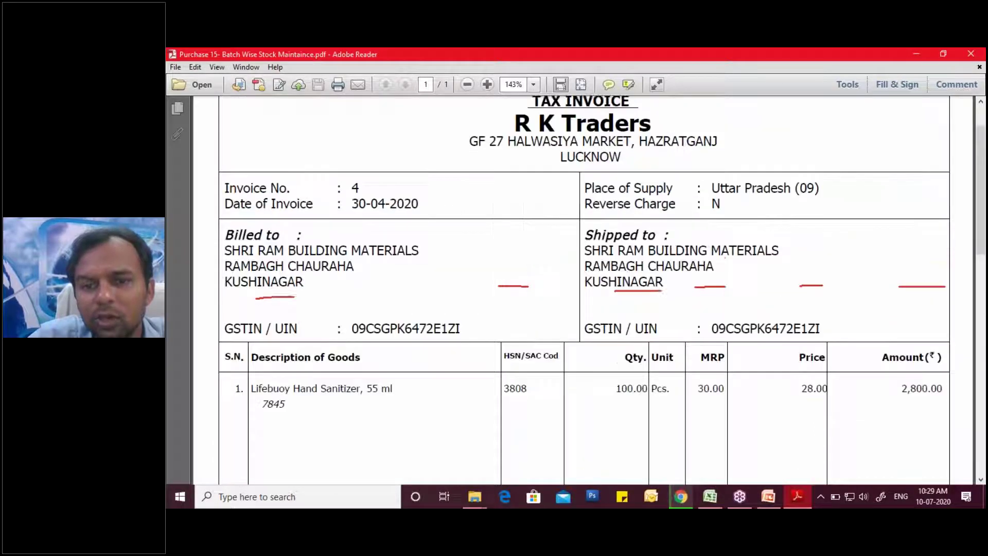
scroll(911, 291, "up", 1)
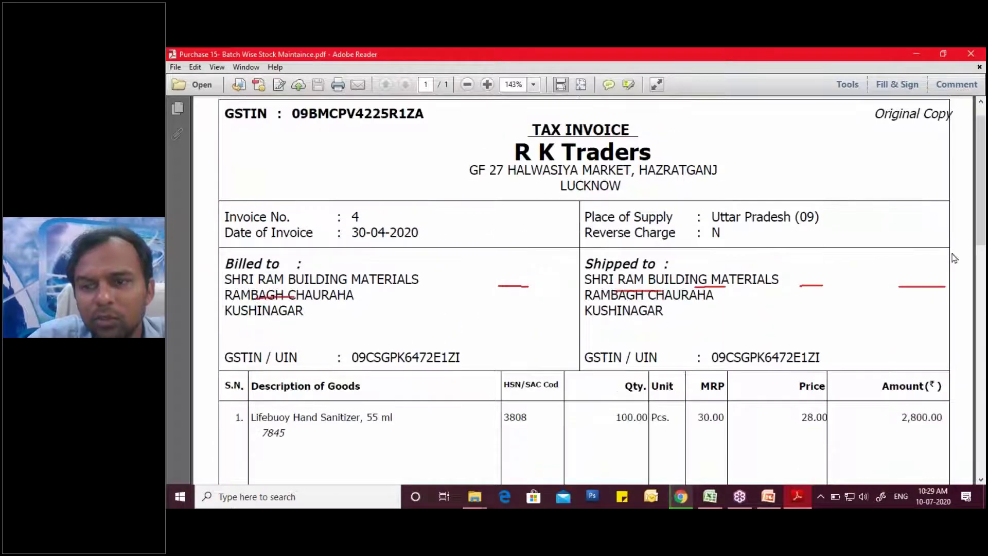
left_click(977, 224)
left_click(897, 308)
- Highlight price 28.00, quantity 100.00 and batch 7845, then minimize the invoice PDF
scroll(801, 320, "down", 1)
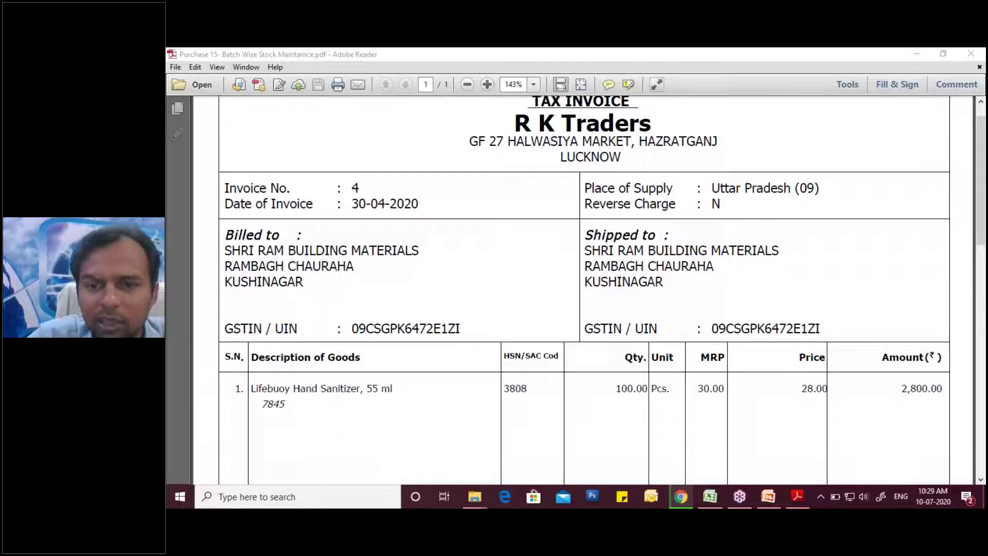
scroll(798, 330, "down", 2)
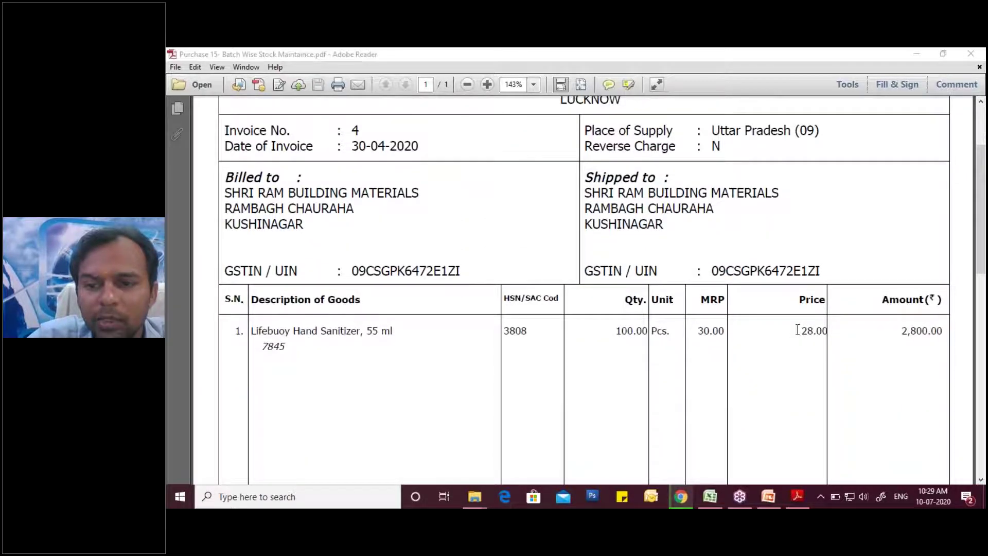
left_click_drag(797, 330, 824, 332)
left_click_drag(616, 332, 662, 334)
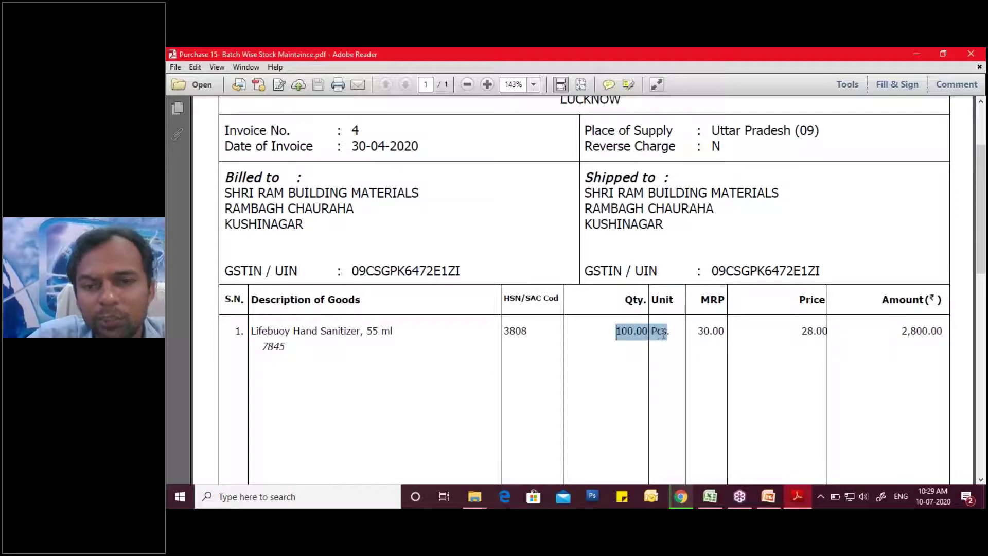
left_click(900, 334)
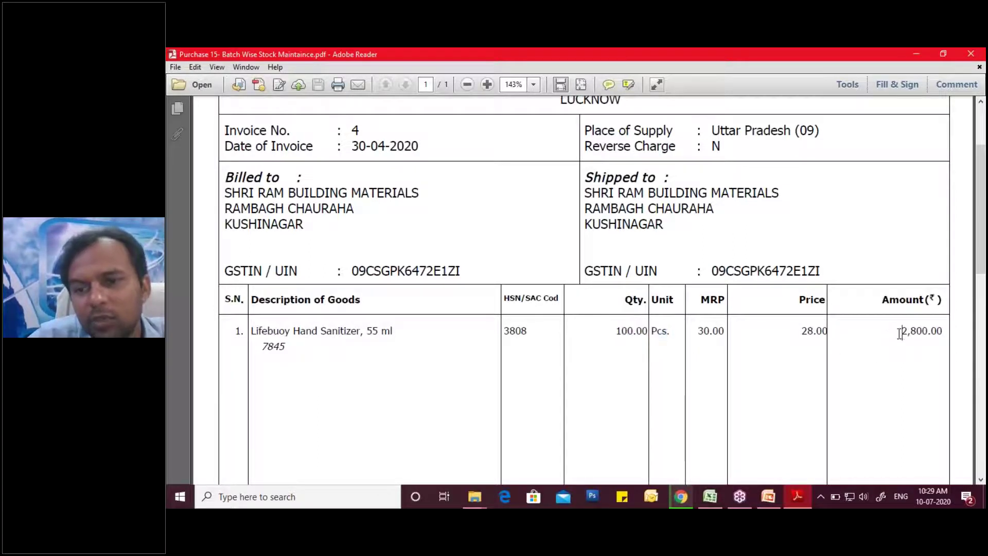
scroll(718, 365, "down", 5)
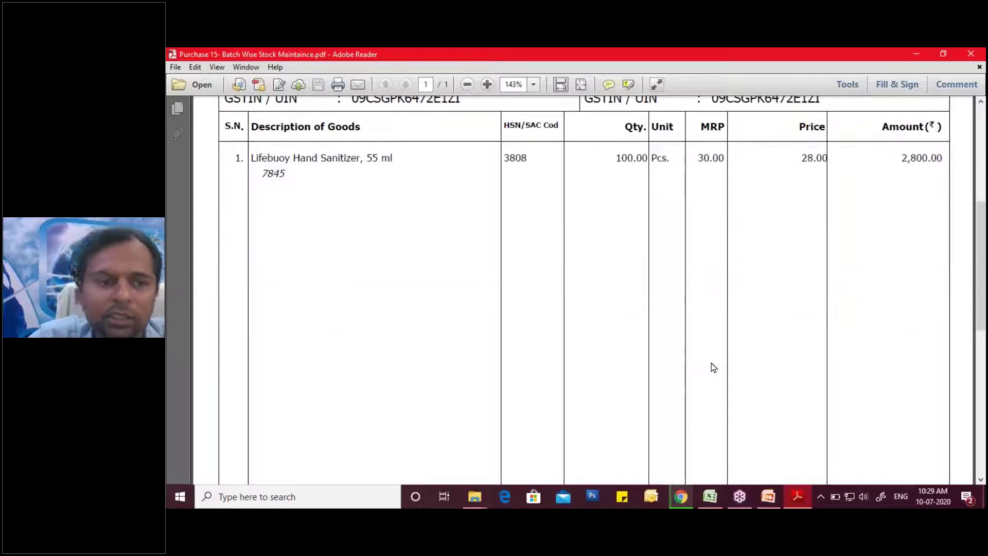
scroll(714, 366, "up", 3)
left_click_drag(262, 261, 288, 270)
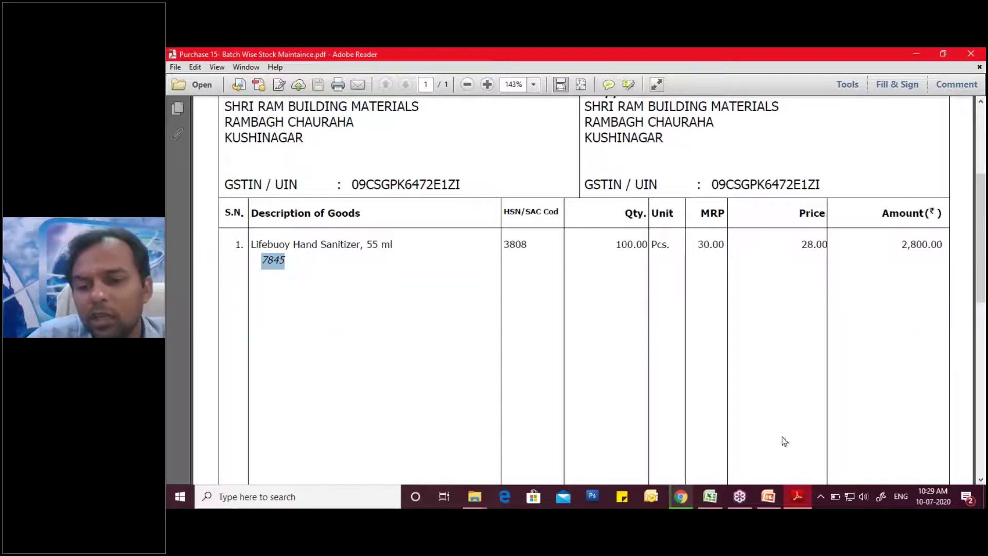
left_click(917, 55)
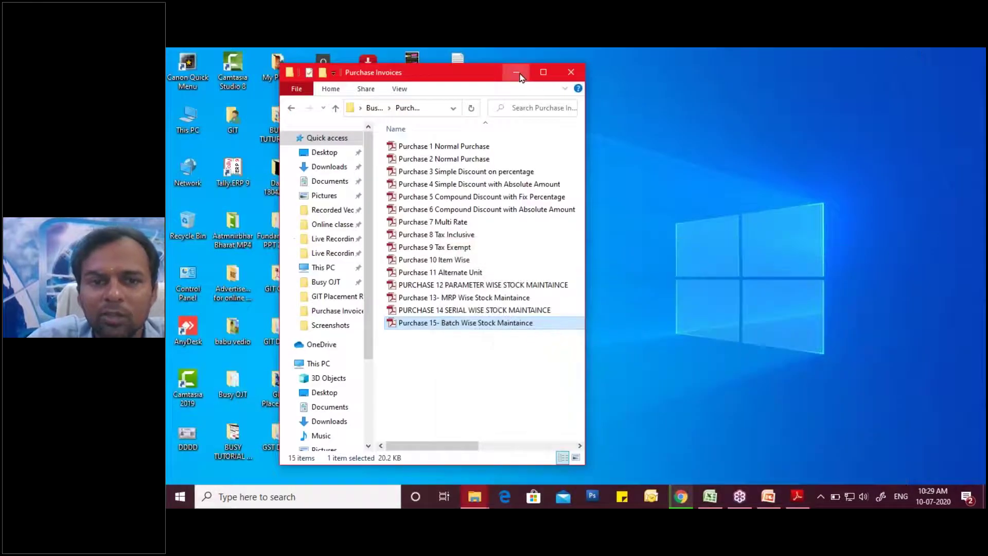
- Minimize the Purchase Invoices folder and launch Busy 17 from the desktop
left_click(531, 75)
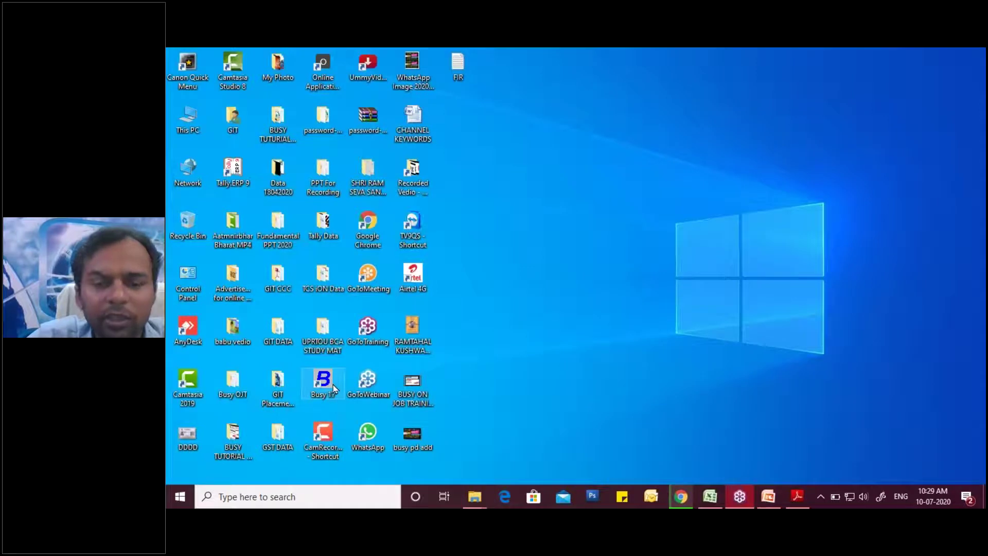
double_click(325, 384)
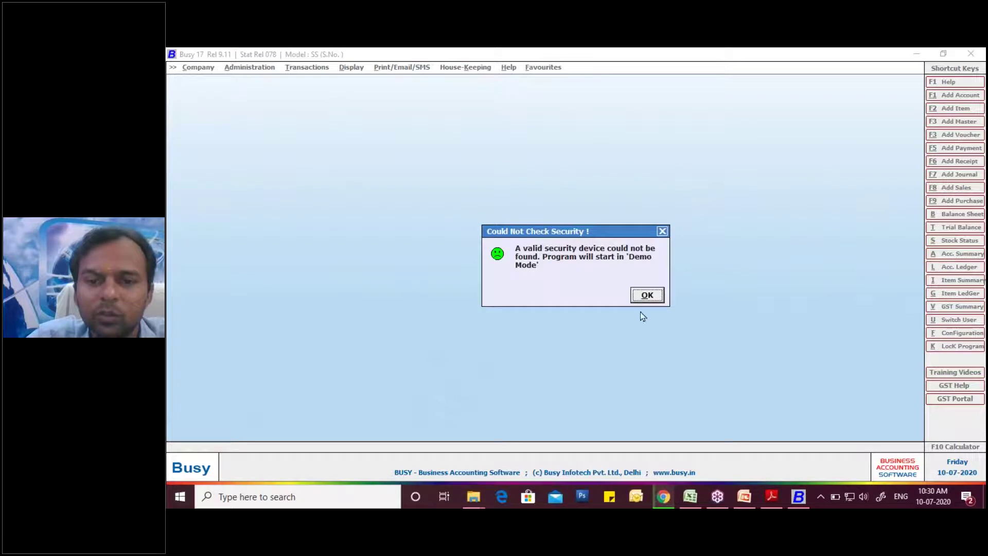
- Dismiss the Demo Mode notice and choose SHRI RAM BUILDING MATERIAL Batch 2 to open
left_click(647, 295)
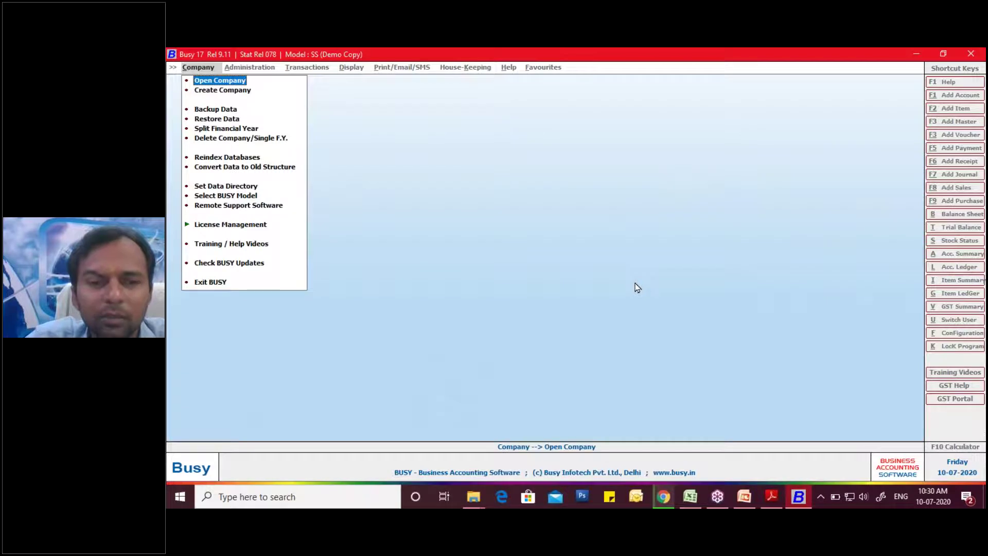
key("Return")
key("Down")
key("Down")
key("Down")
key("Down")
key("Down")
key("Down")
key("Down")
key("Down")
key("Down")
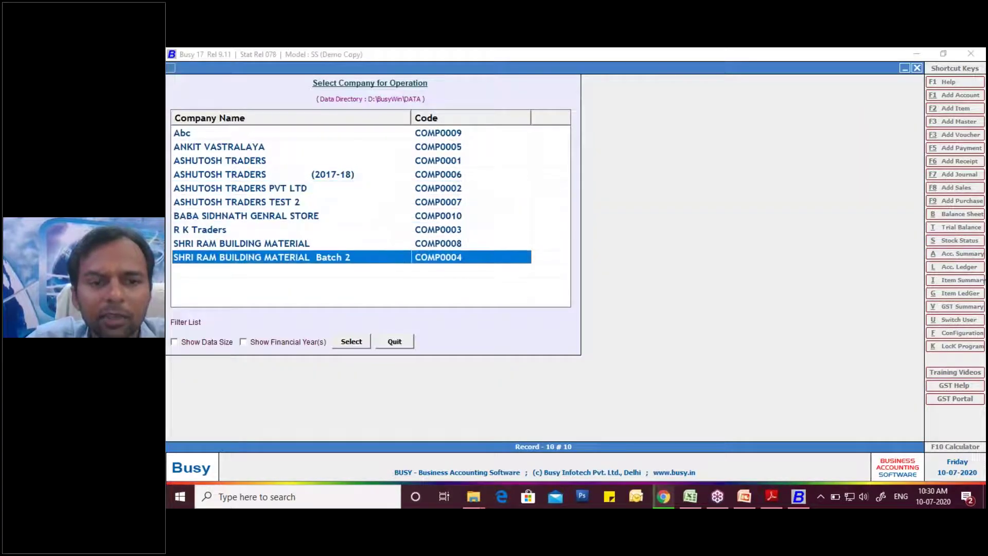
key("Return")
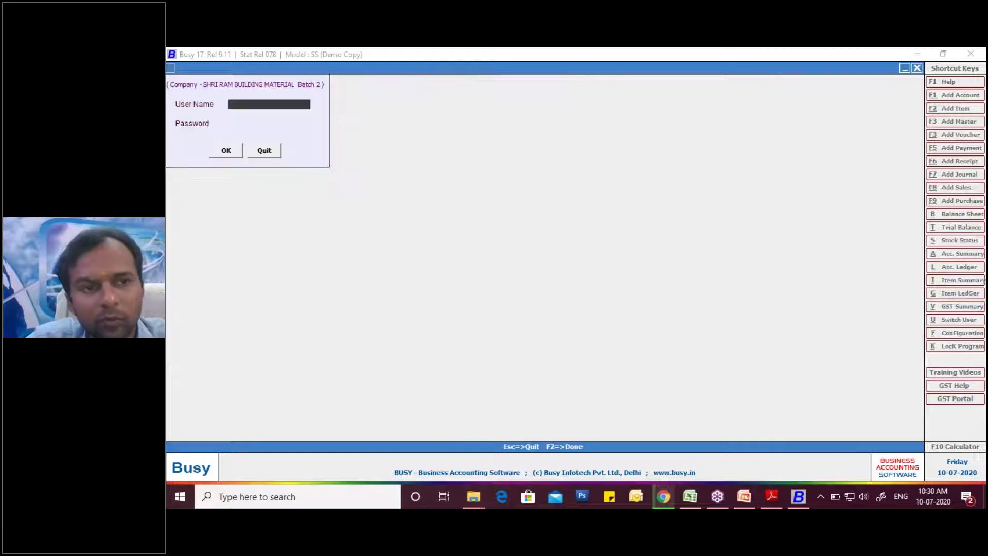
- Log in with the user name and password and load the company
type("R")
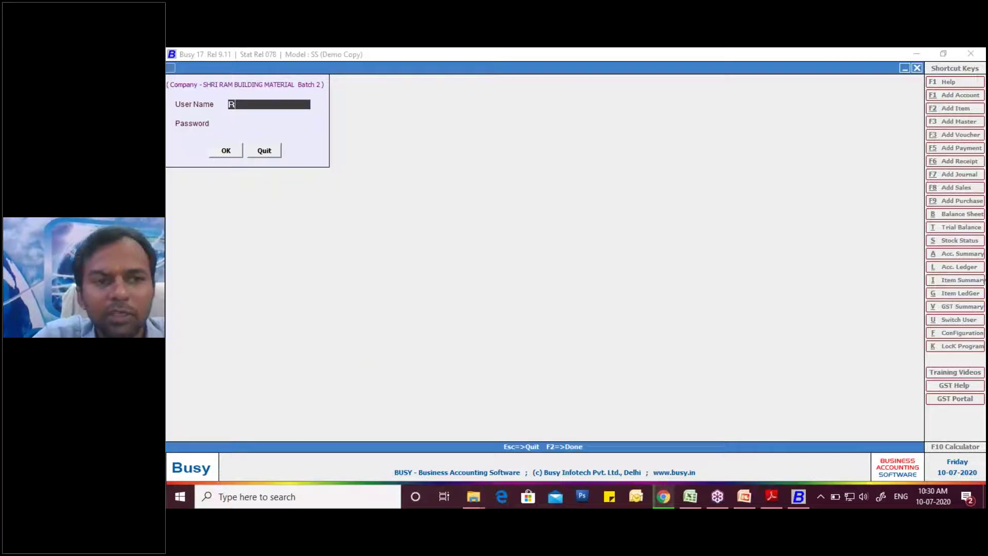
key("BackSpace")
type("Ram")
key("Return")
type("**")
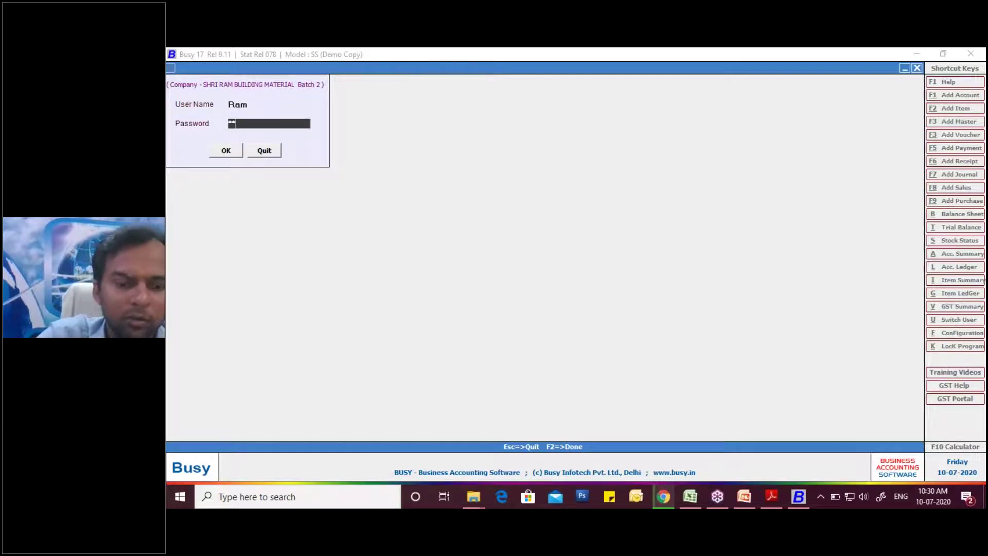
key("Return")
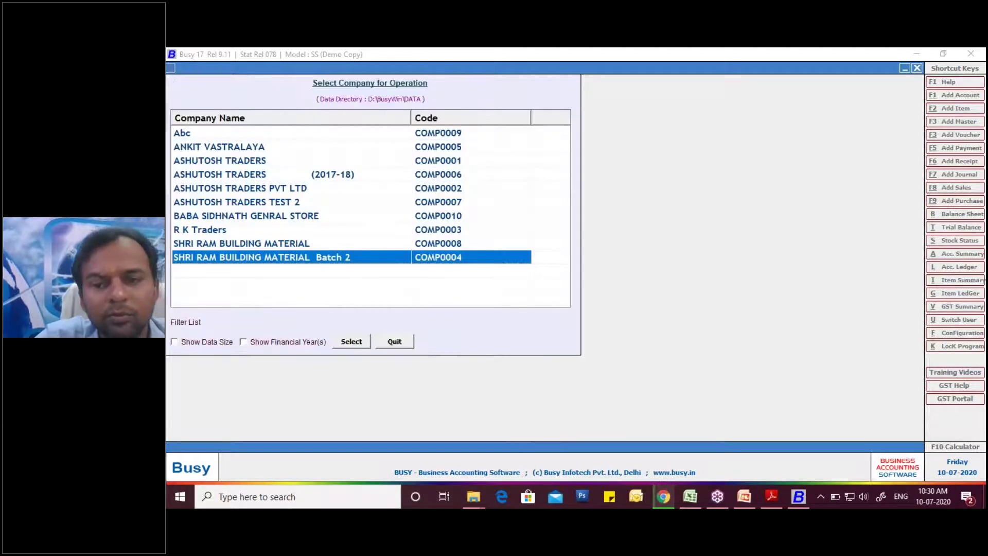
key("Return")
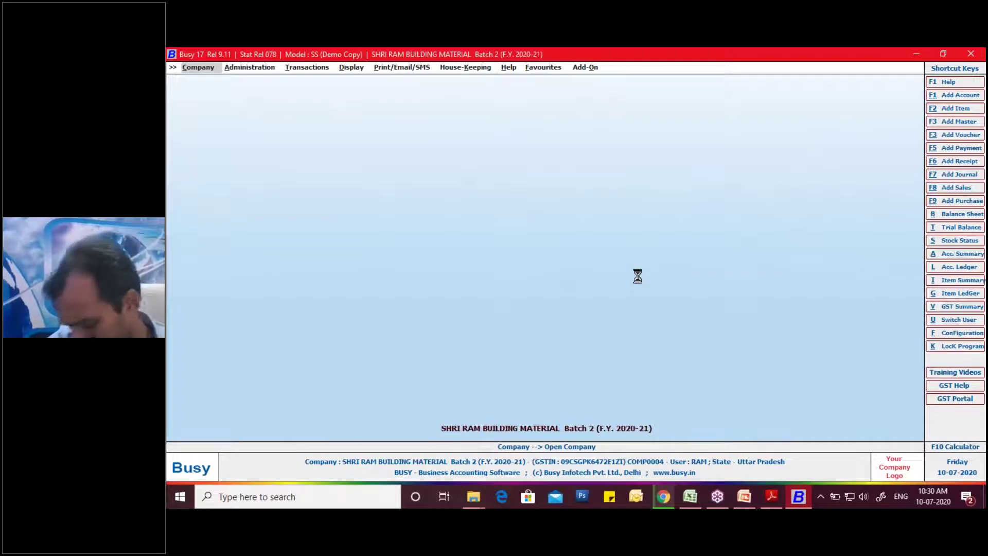
- Go to Configuration > Features / Options and bring up its Inventory page, annotating each choice
key("Right")
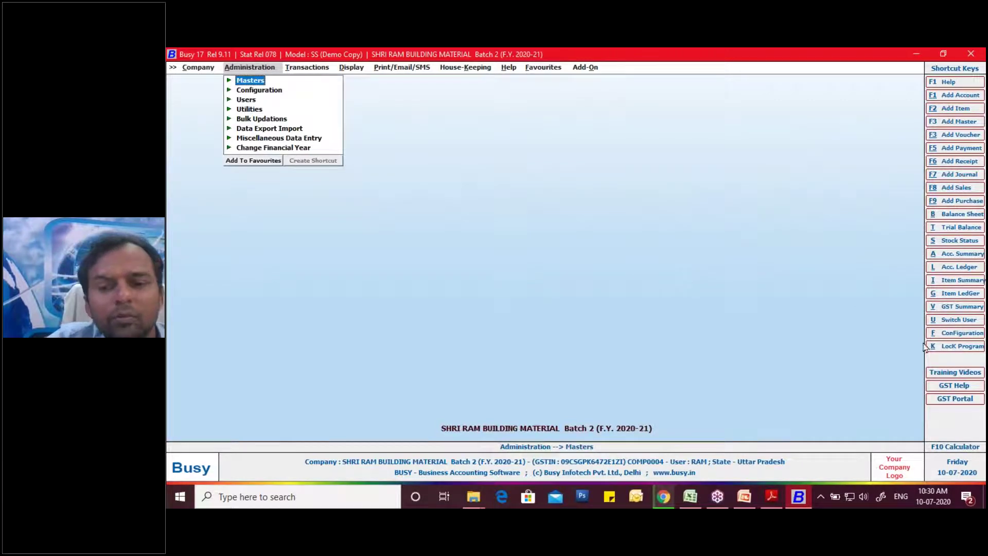
left_click(978, 228)
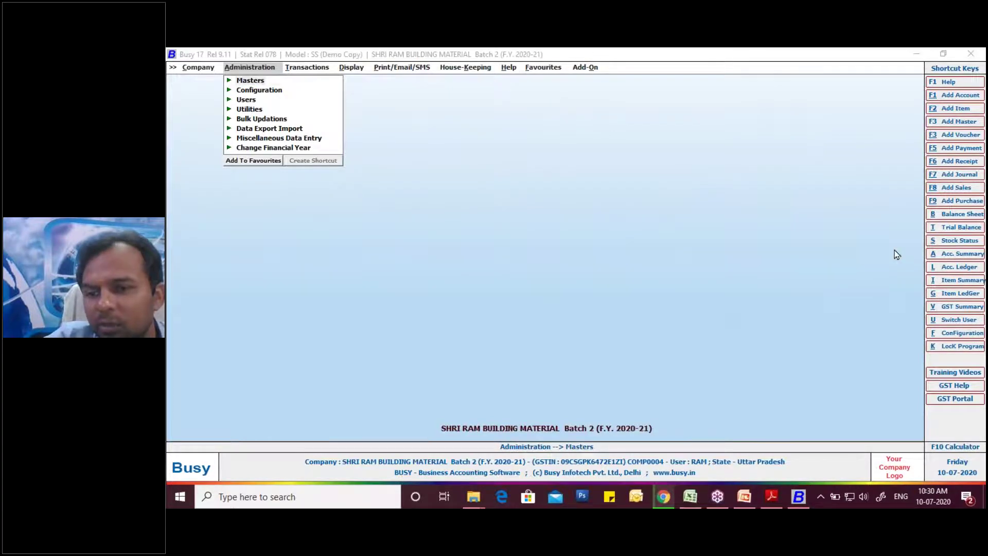
mouse_move(984, 323)
left_mouse_down()
mouse_move(921, 326)
mouse_move(919, 341)
mouse_move(985, 329)
left_mouse_up()
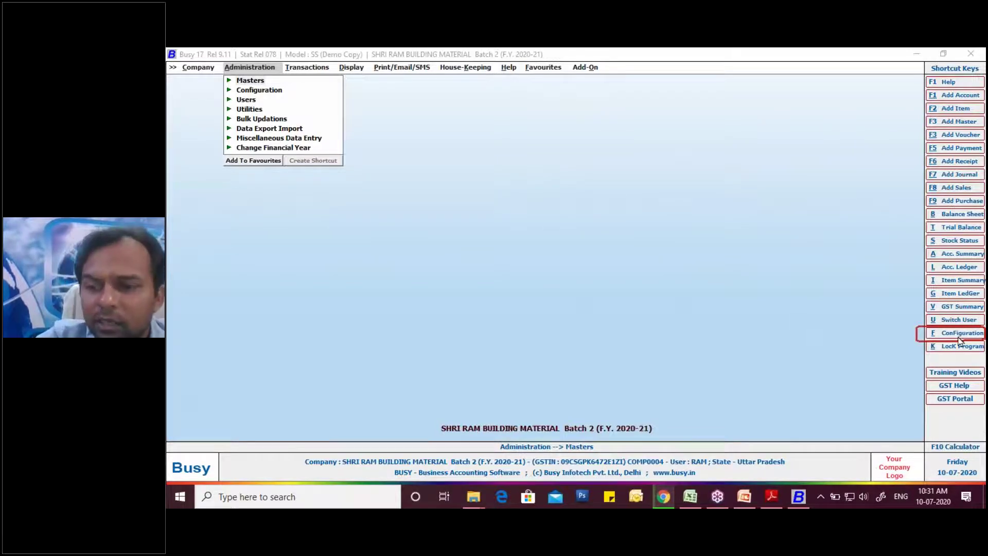
left_click(959, 337)
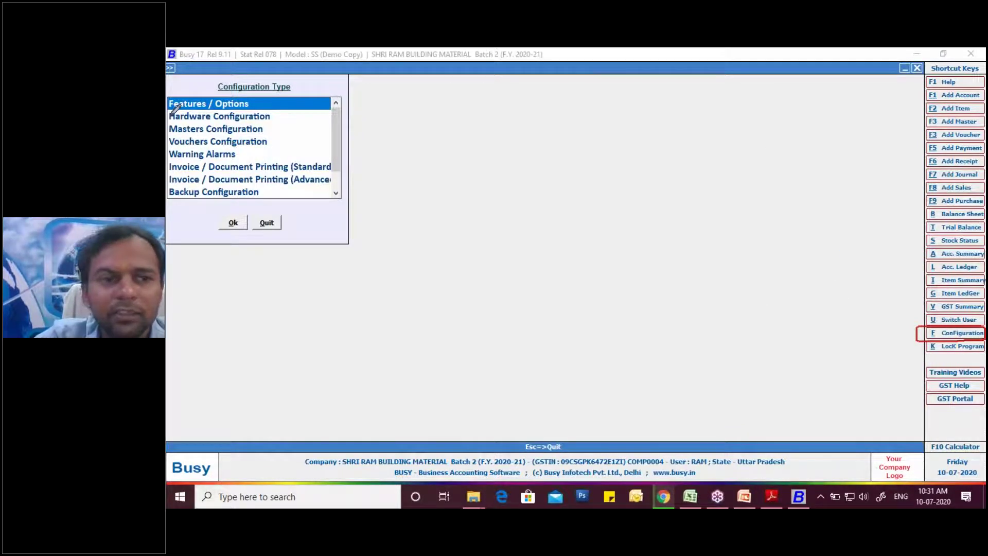
mouse_move(173, 110)
left_mouse_down()
mouse_move(199, 97)
mouse_move(251, 101)
mouse_move(175, 104)
left_mouse_up()
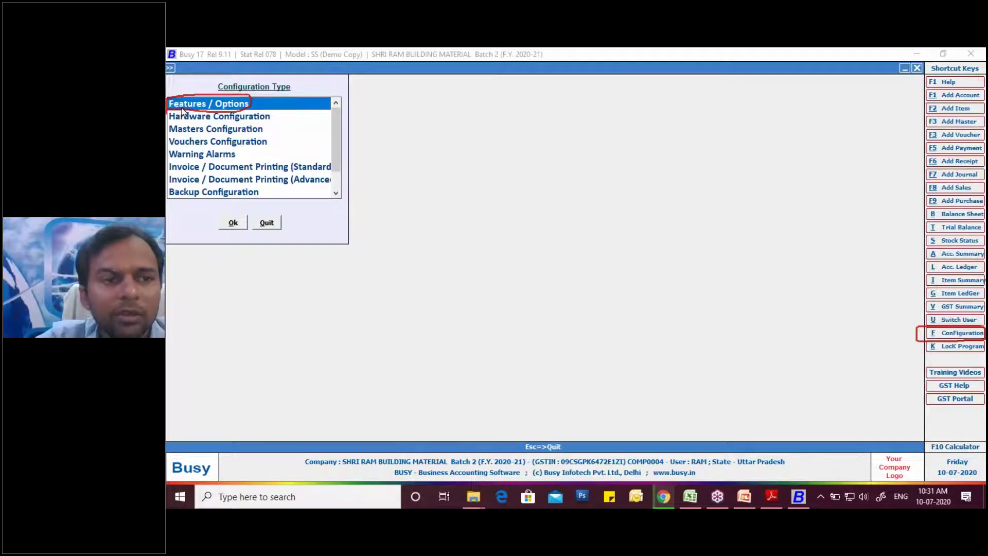
double_click(187, 106)
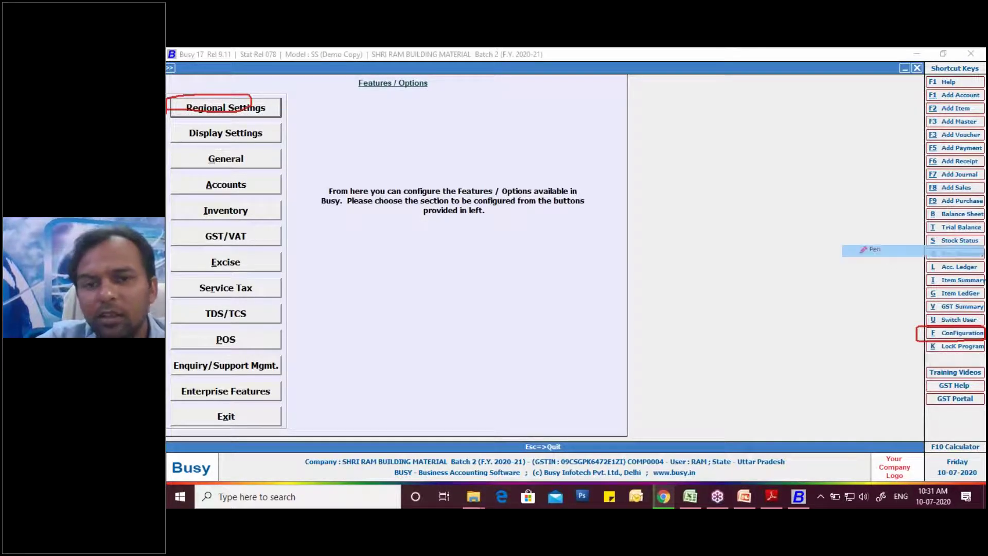
mouse_move(229, 195)
left_mouse_down()
mouse_move(209, 220)
mouse_move(260, 203)
mouse_move(242, 194)
left_mouse_up()
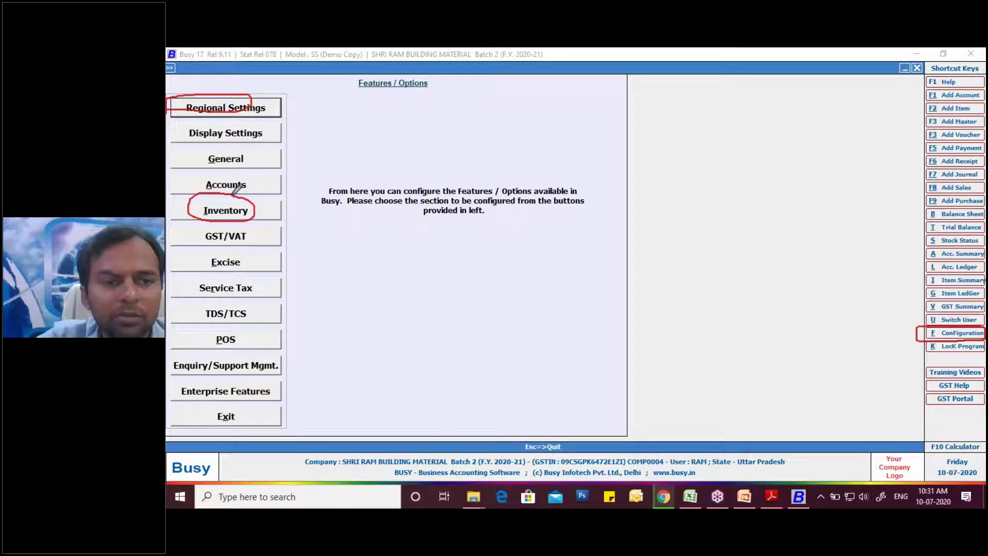
left_click(225, 216)
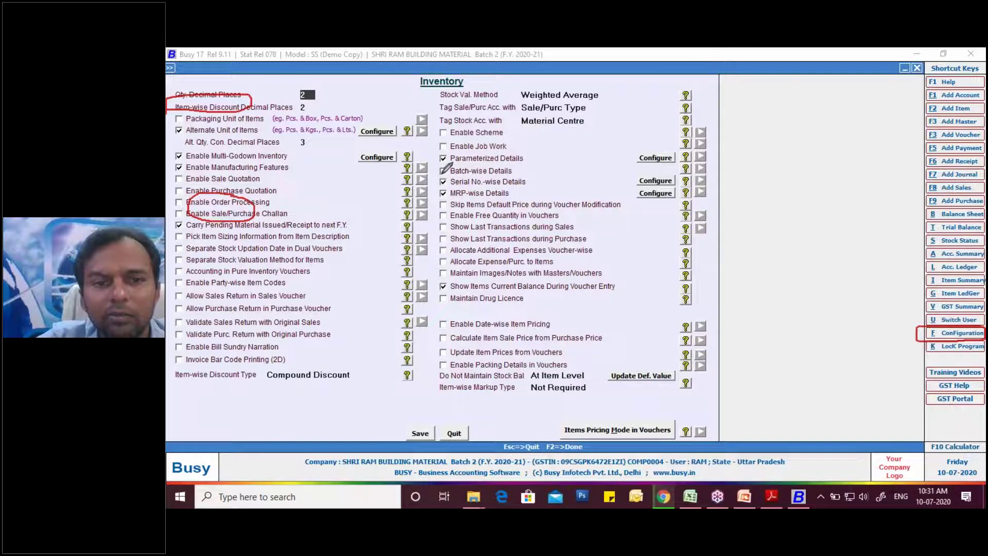
- Mark and tick the Batch-wise Details checkbox, then reposition the Batch-wise Detail Options window
mouse_move(457, 170)
left_mouse_down()
mouse_move(433, 168)
mouse_move(523, 163)
mouse_move(514, 175)
mouse_move(476, 172)
left_mouse_up()
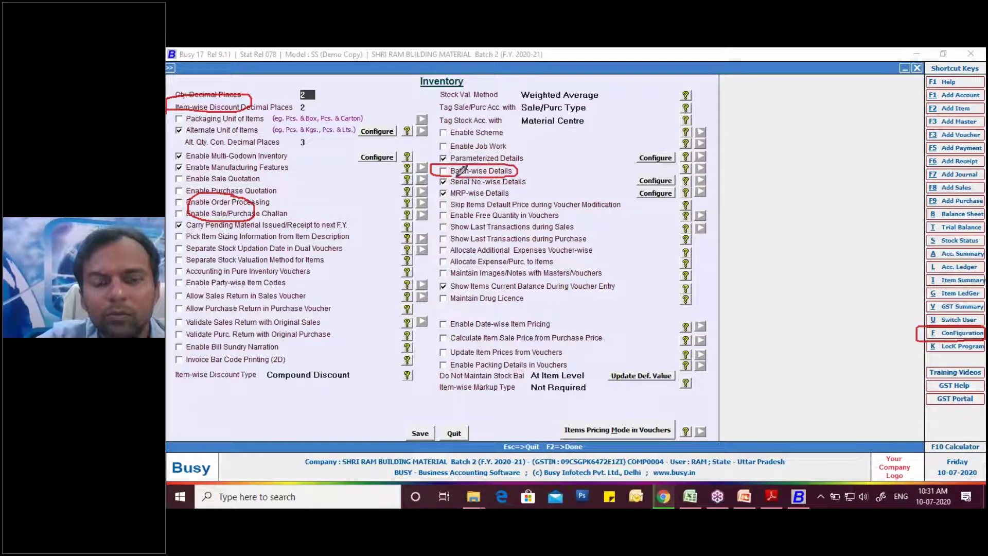
left_click(445, 173)
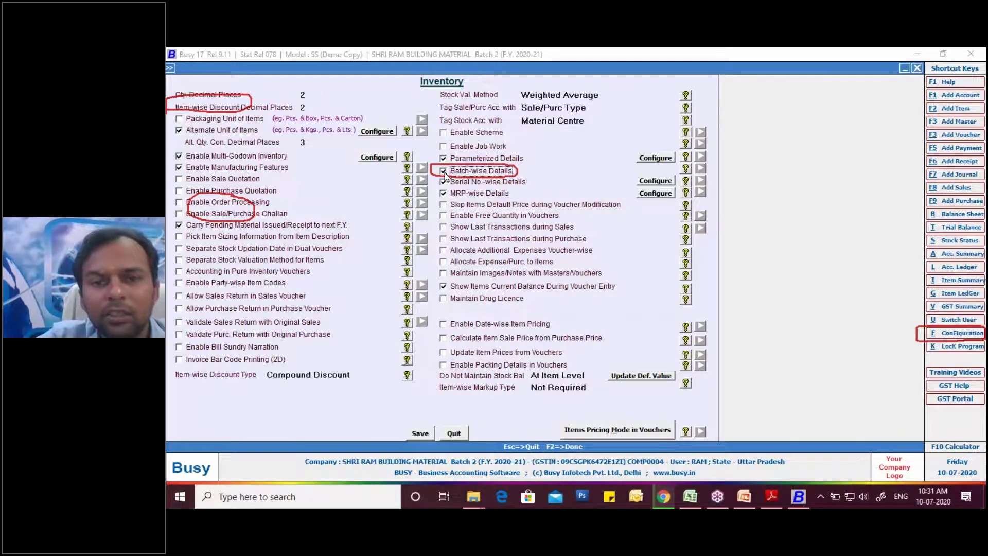
left_click_drag(600, 116, 636, 98)
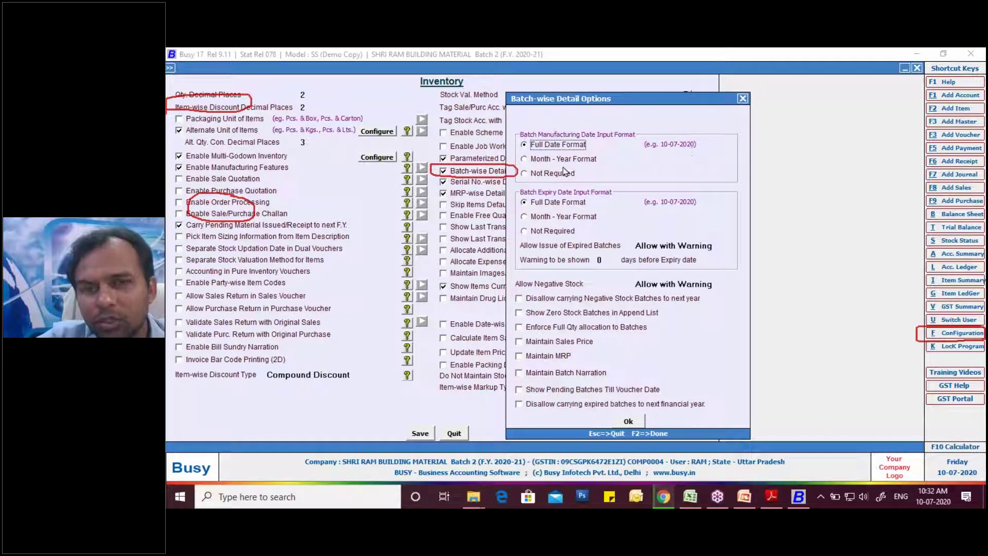
- Set both batch manufacturing and expiry date inputs to Month - Year Format
left_click(535, 161)
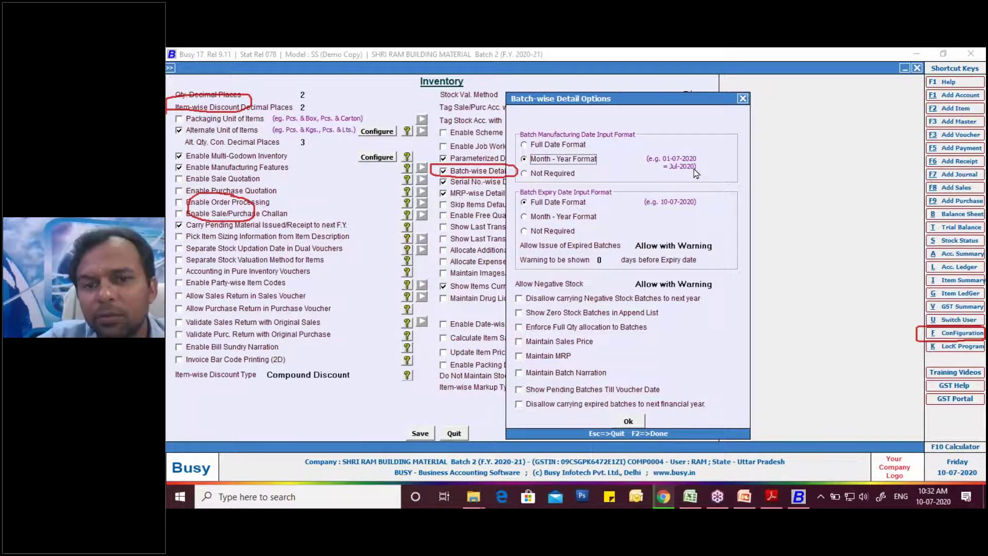
left_click(567, 175)
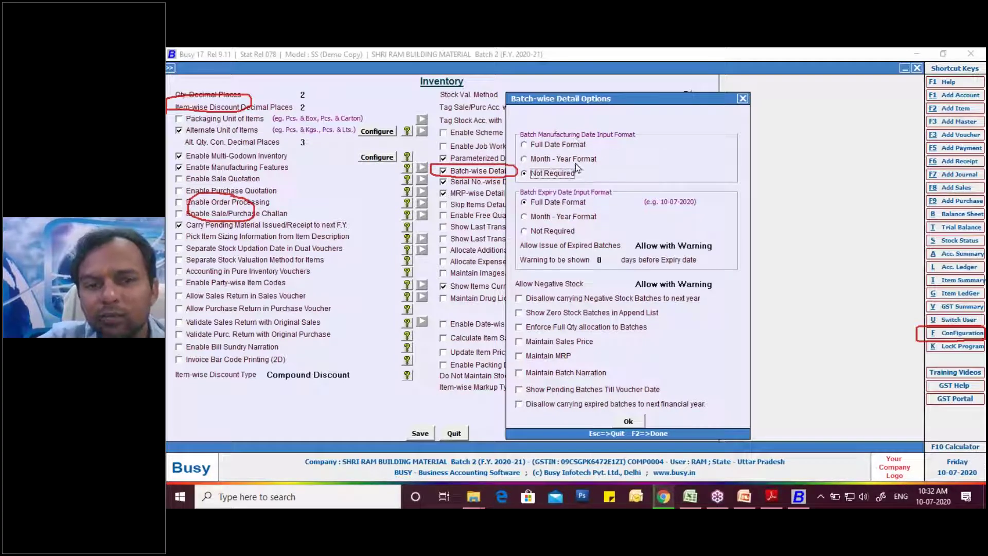
left_click(546, 161)
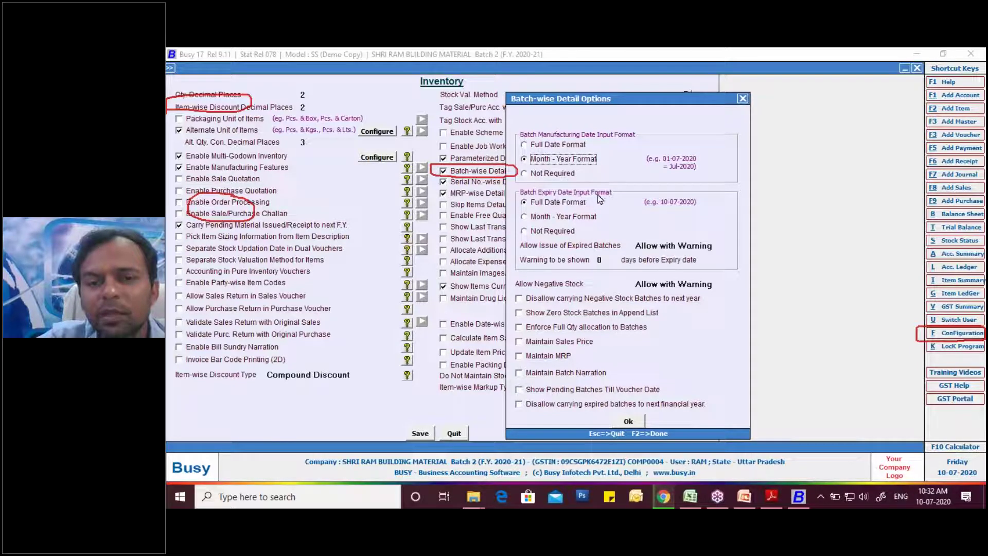
left_click(558, 218)
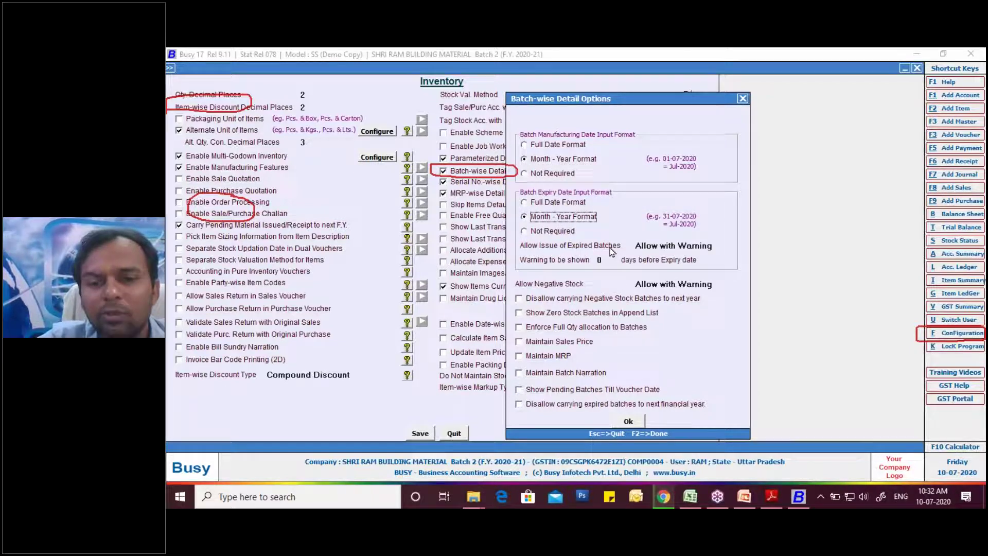
- Disallow issuing expired batches with a 30-day expiry warning, keeping negative stock at Allow with Warning
left_click(643, 247)
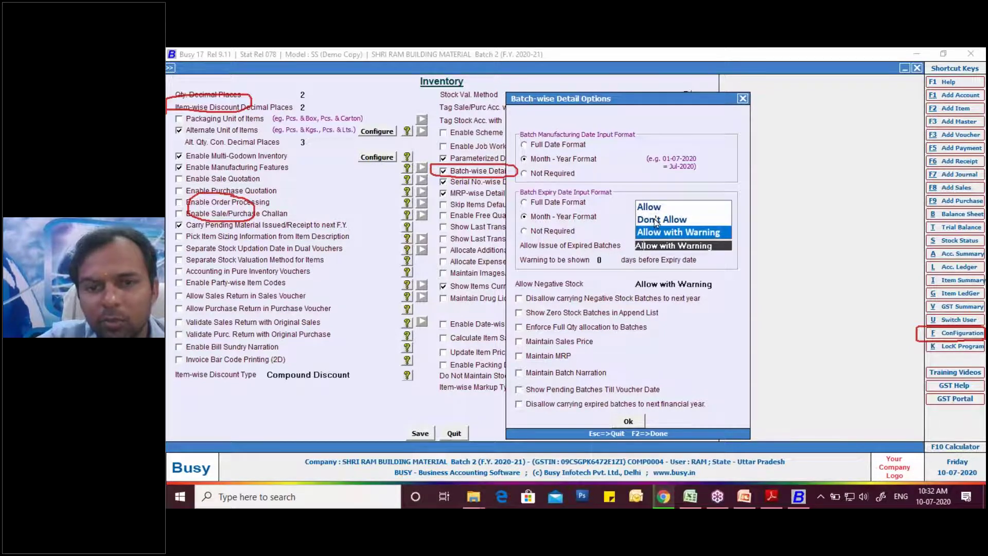
left_click(656, 220)
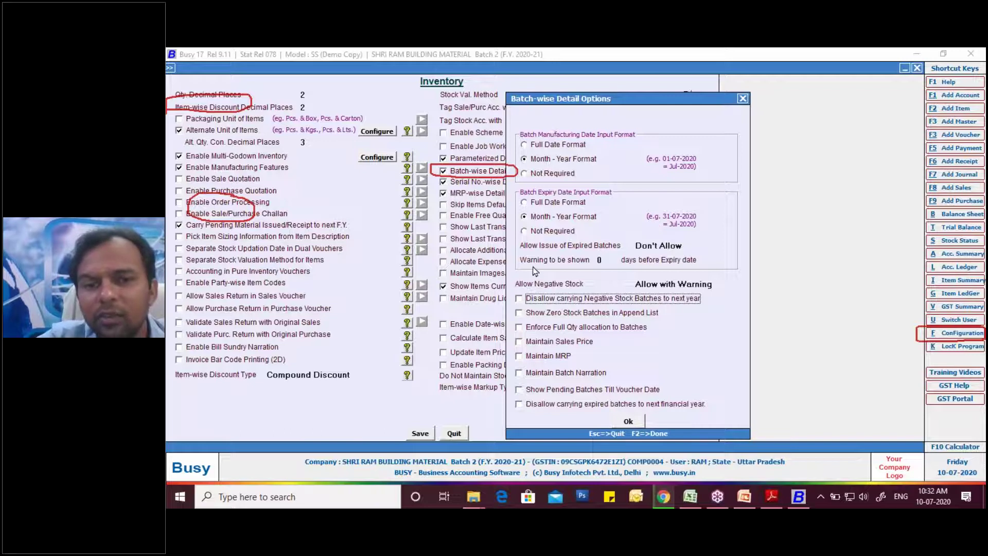
left_click(601, 260)
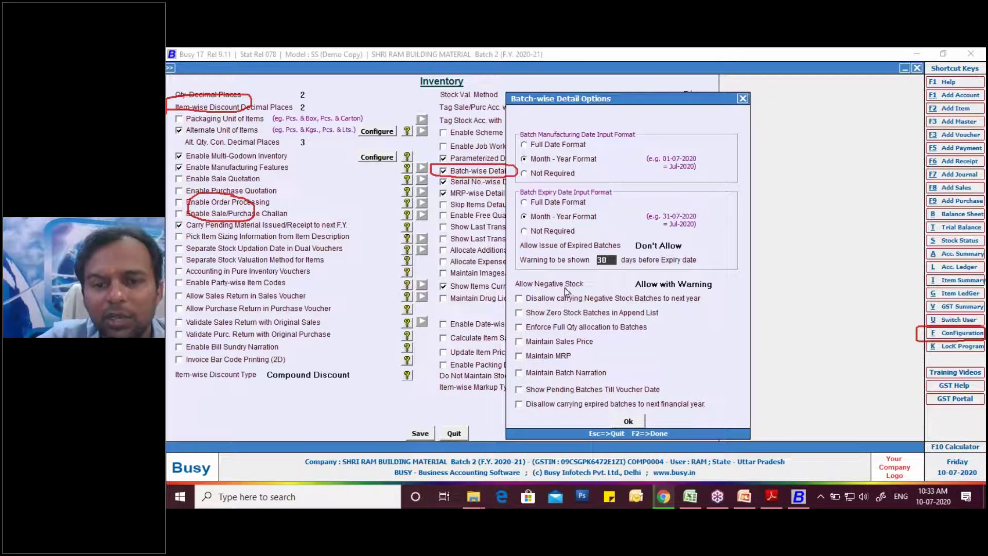
key("Return")
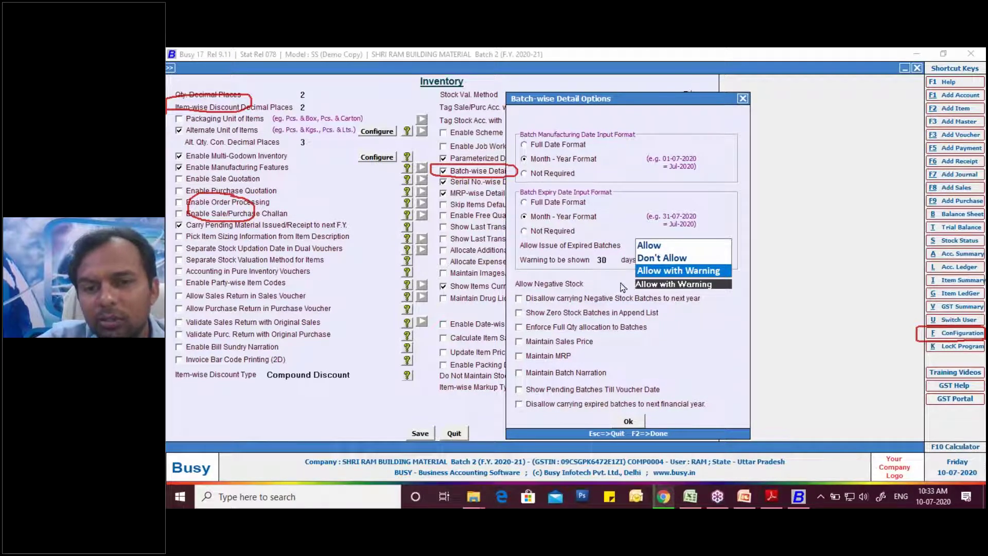
left_click(668, 271)
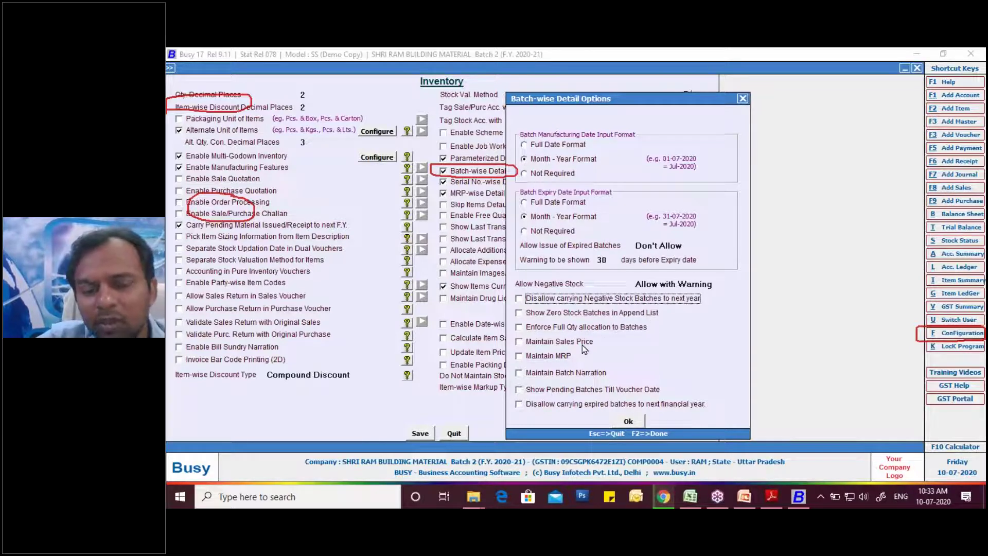
- Maintain sales price and MRP per batch and show pending batches up to the voucher date
left_click(520, 343)
left_click(520, 357)
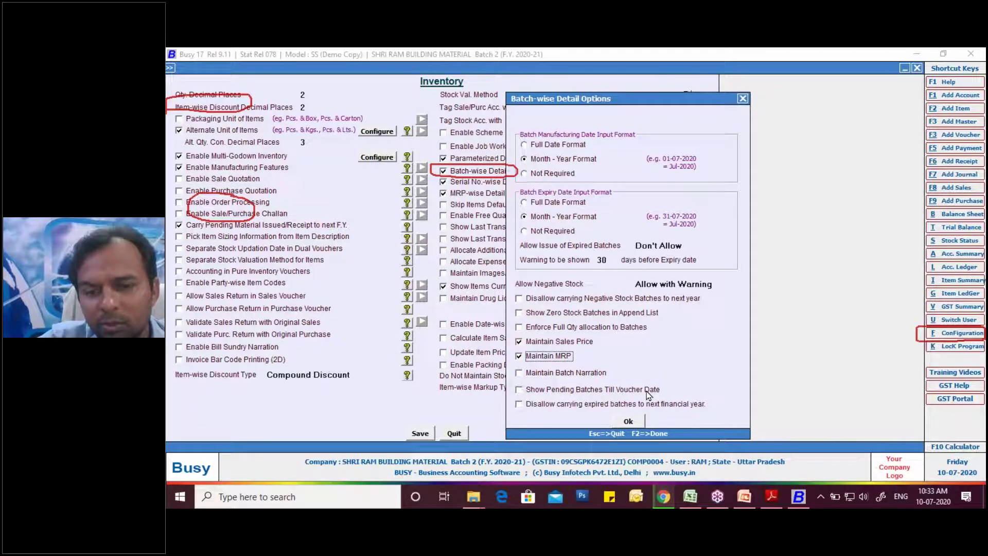
left_click(519, 391)
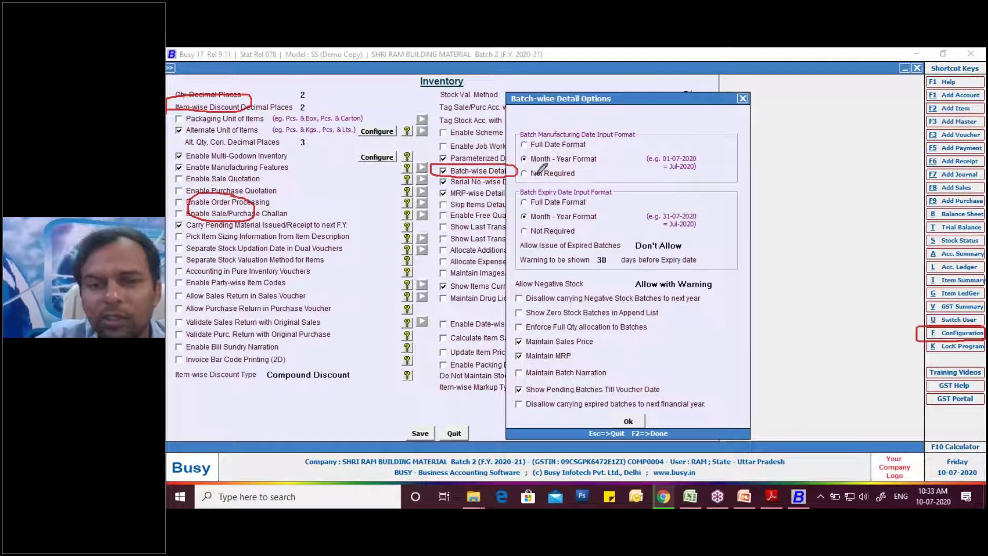
mouse_move(524, 162)
left_mouse_down()
mouse_move(548, 145)
mouse_move(605, 150)
mouse_move(528, 165)
left_mouse_up()
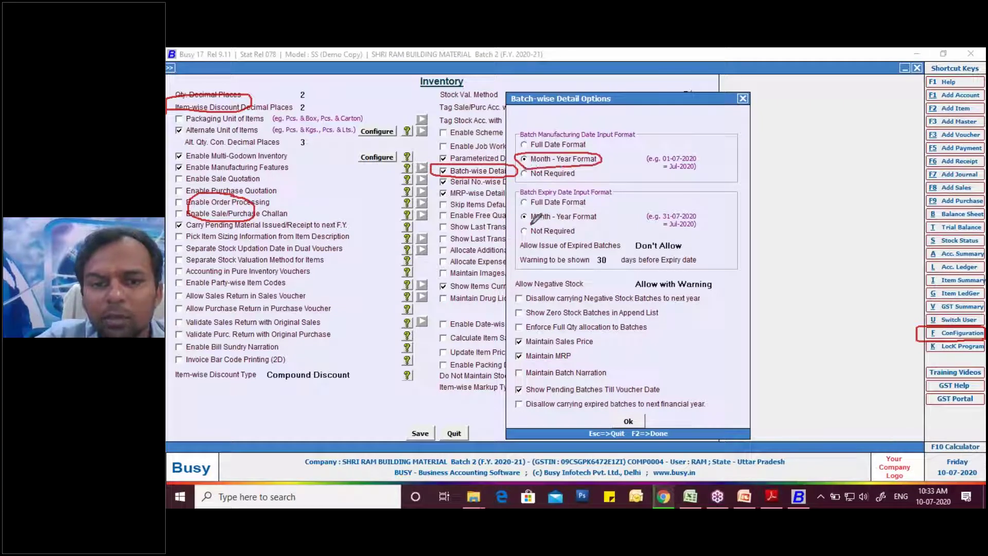
mouse_move(532, 226)
left_mouse_down()
mouse_move(521, 210)
mouse_move(577, 205)
mouse_move(600, 216)
mouse_move(527, 219)
left_mouse_up()
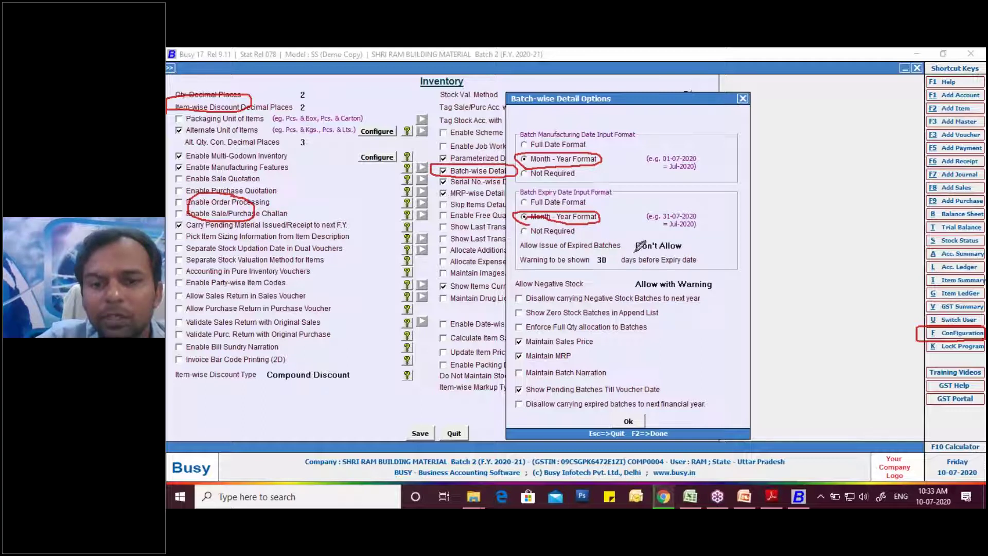
mouse_move(638, 249)
left_mouse_down()
mouse_move(636, 238)
mouse_move(684, 234)
mouse_move(679, 256)
mouse_move(642, 252)
mouse_move(639, 267)
mouse_move(597, 268)
mouse_move(591, 254)
mouse_move(624, 248)
left_mouse_up()
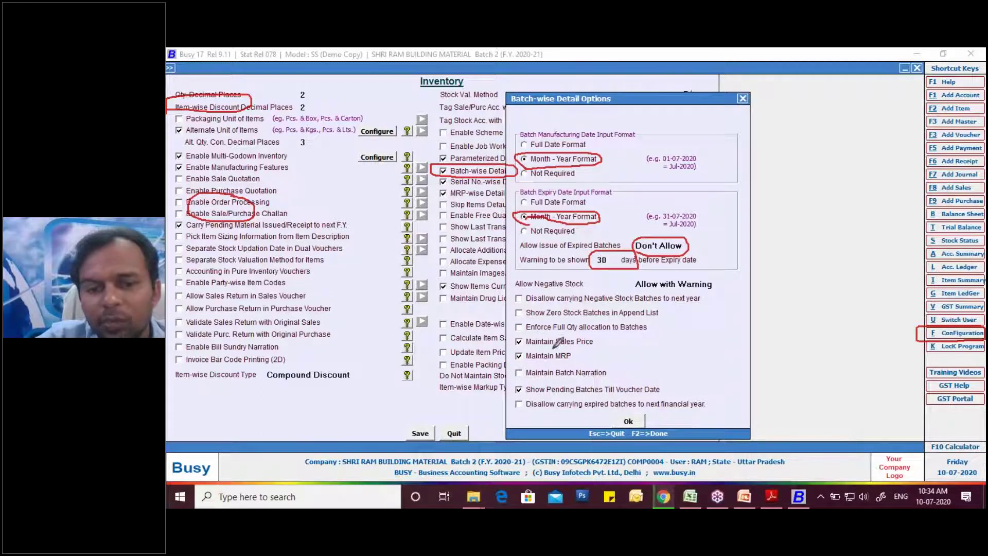
mouse_move(608, 335)
left_mouse_down()
mouse_move(512, 335)
mouse_move(510, 358)
mouse_move(572, 365)
mouse_move(607, 329)
left_mouse_up()
mouse_move(515, 397)
left_mouse_down()
mouse_move(507, 386)
mouse_move(667, 381)
mouse_move(667, 394)
mouse_move(513, 395)
left_mouse_up()
left_click(517, 391)
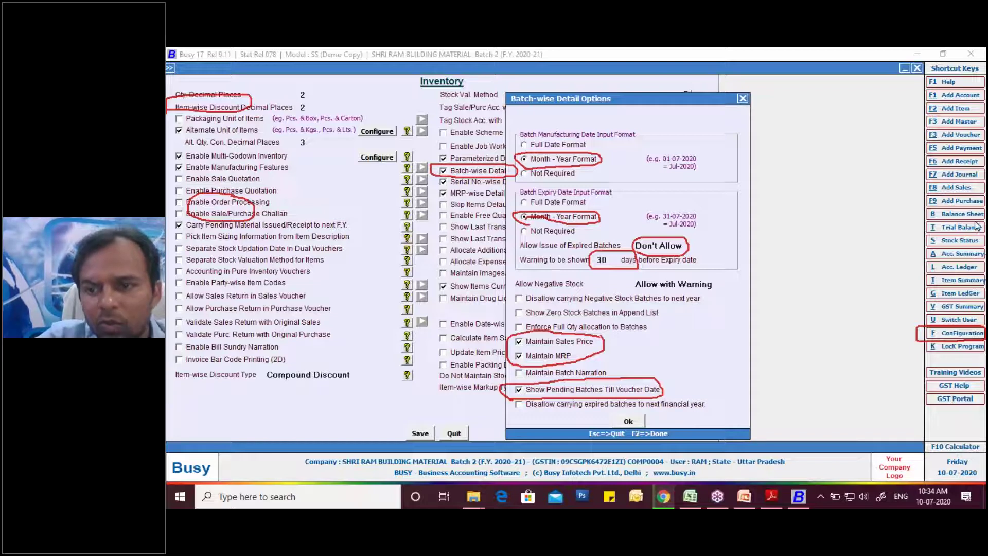
left_click(895, 308)
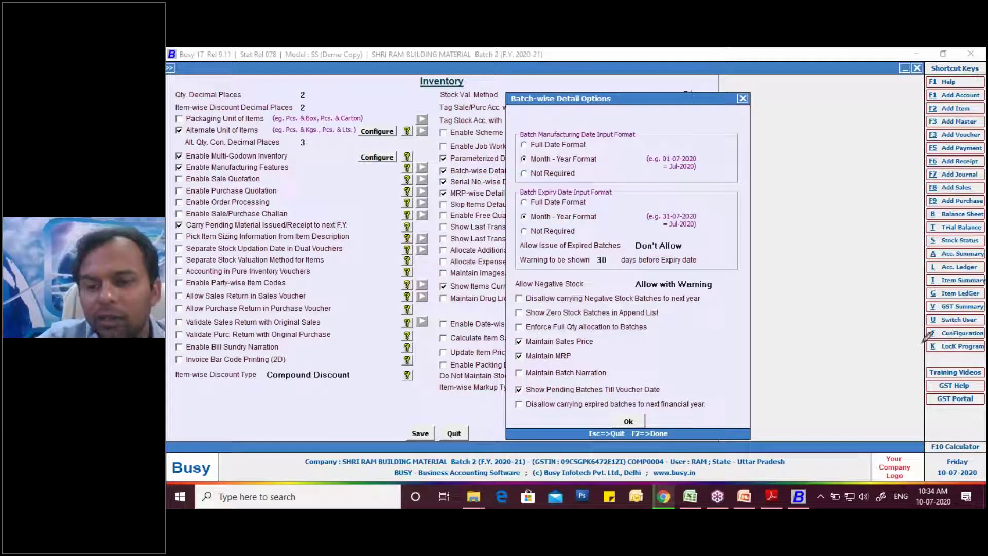
- Accept the batch-wise options, save the inventory settings and leave configuration
left_click(628, 421)
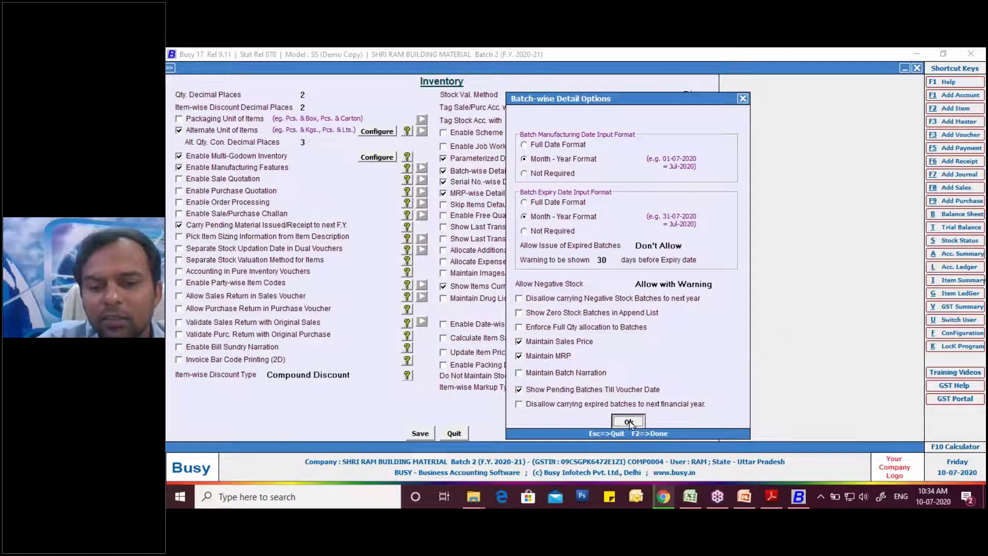
left_click(426, 436)
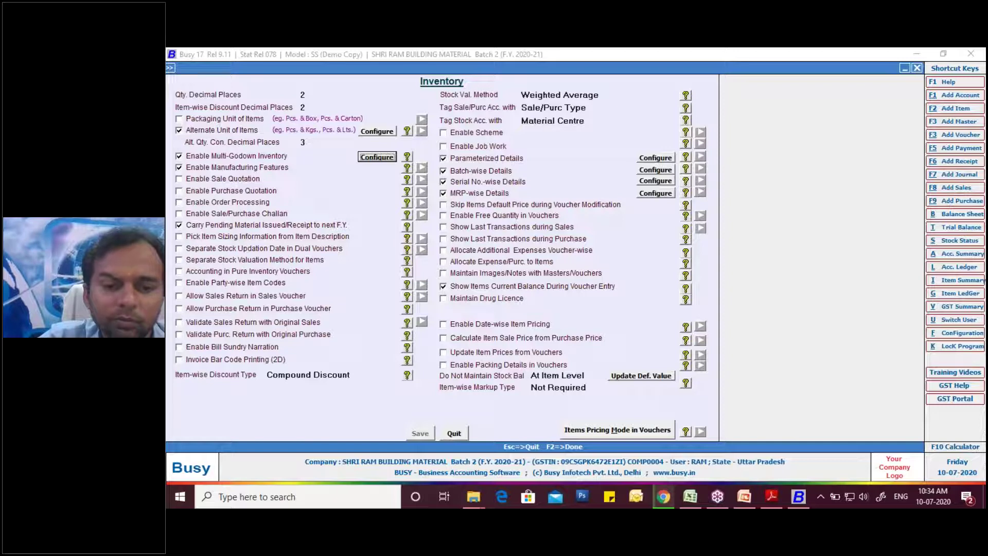
key("Escape")
key("Escape")
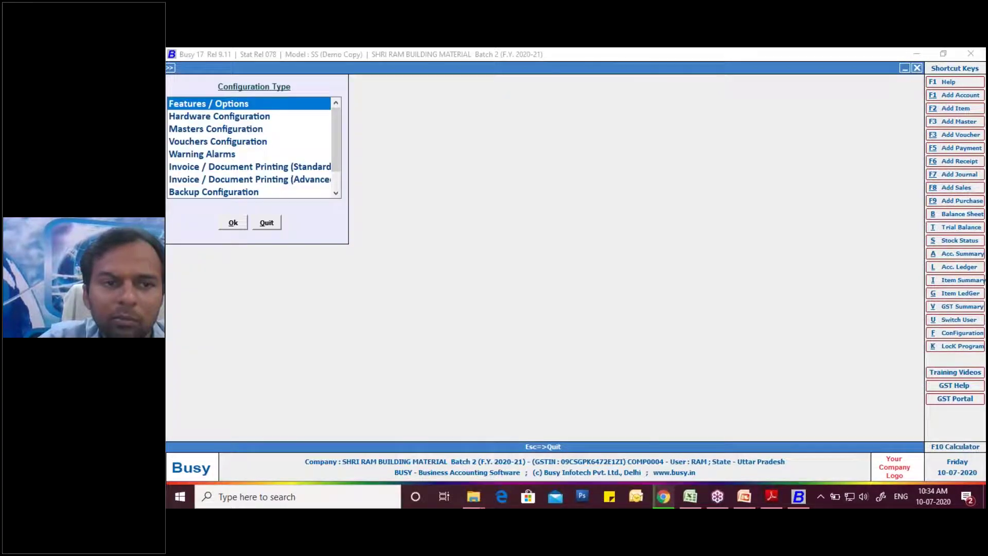
key("Escape")
- Reopen Features / Options > Inventory, recheck the batch-wise options and save again
left_click(946, 334)
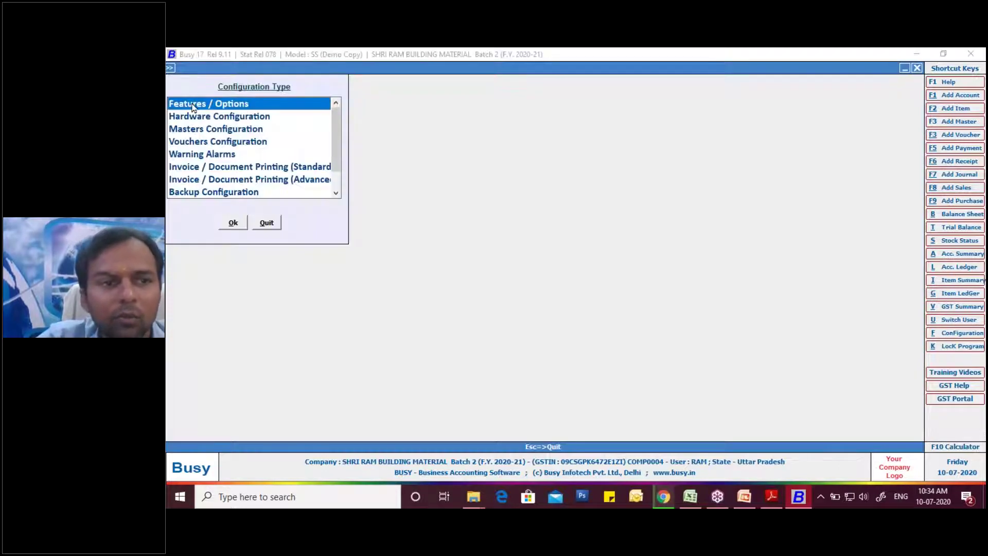
left_click(192, 107)
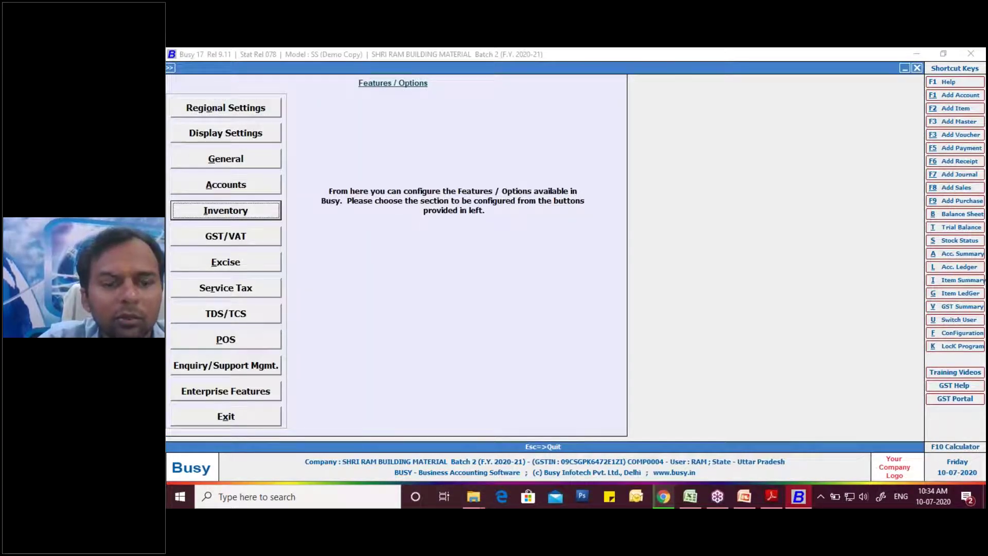
left_click(225, 210)
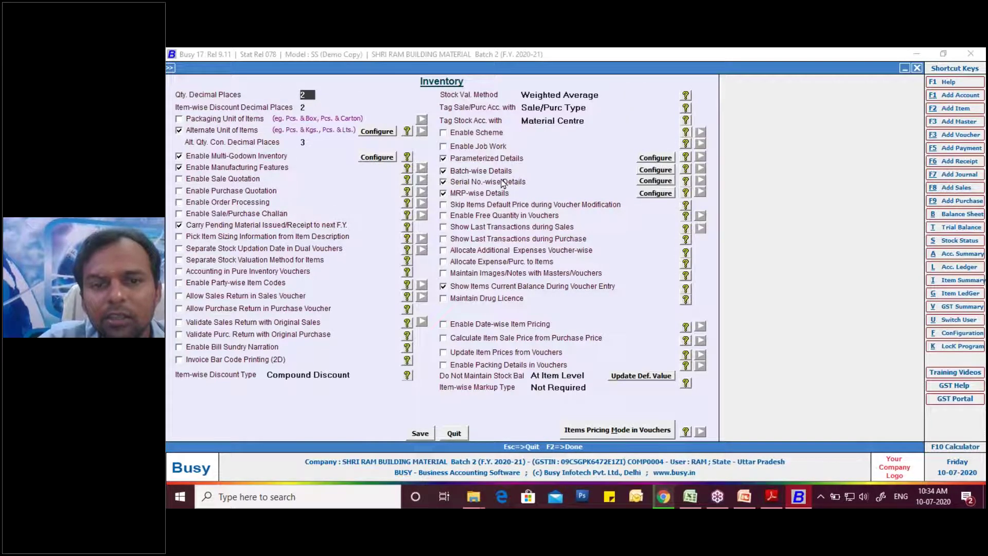
left_click(654, 173)
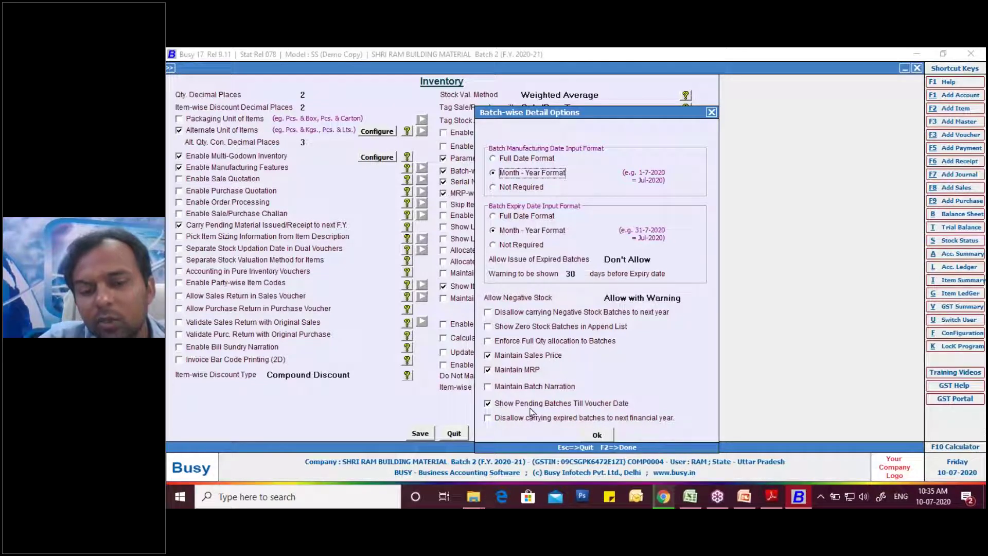
left_click(611, 434)
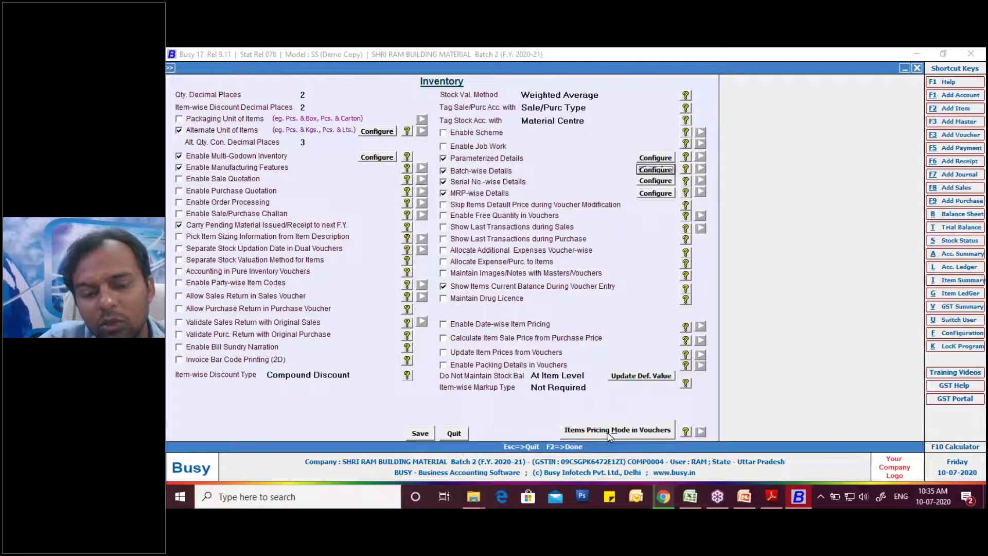
left_click(432, 438)
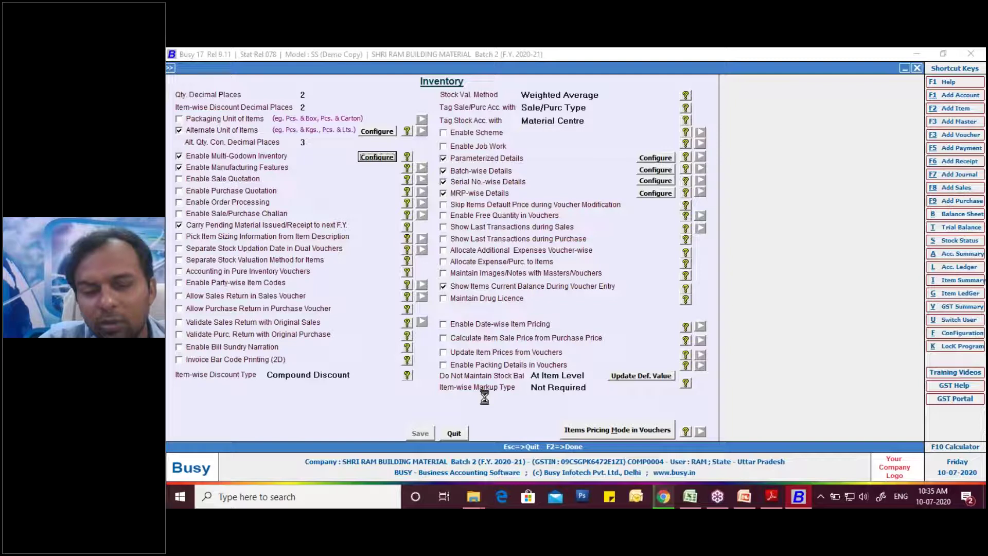
- Exit the settings, keeping the company open rather than closing it
key("Escape")
key("Escape")
key("Escape")
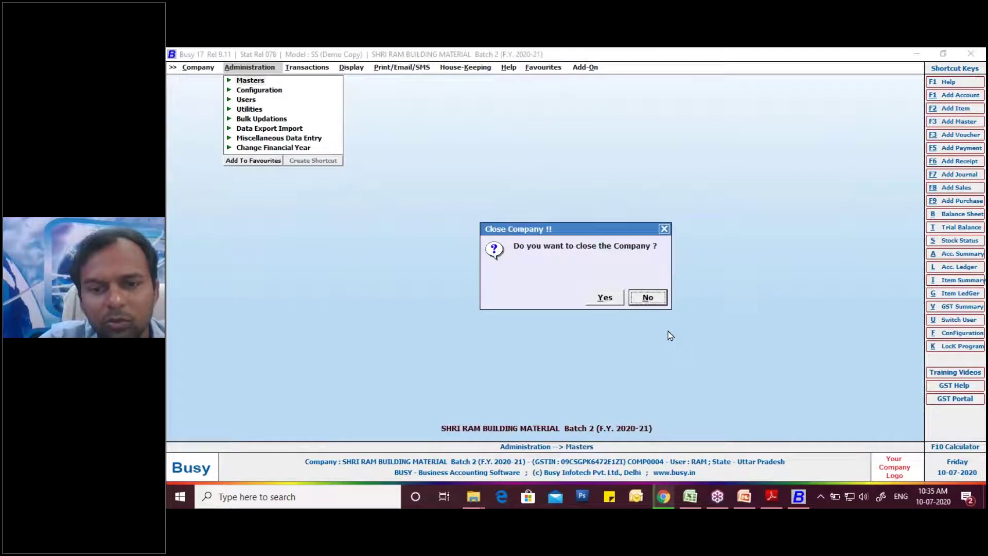
left_click(654, 295)
key("Return")
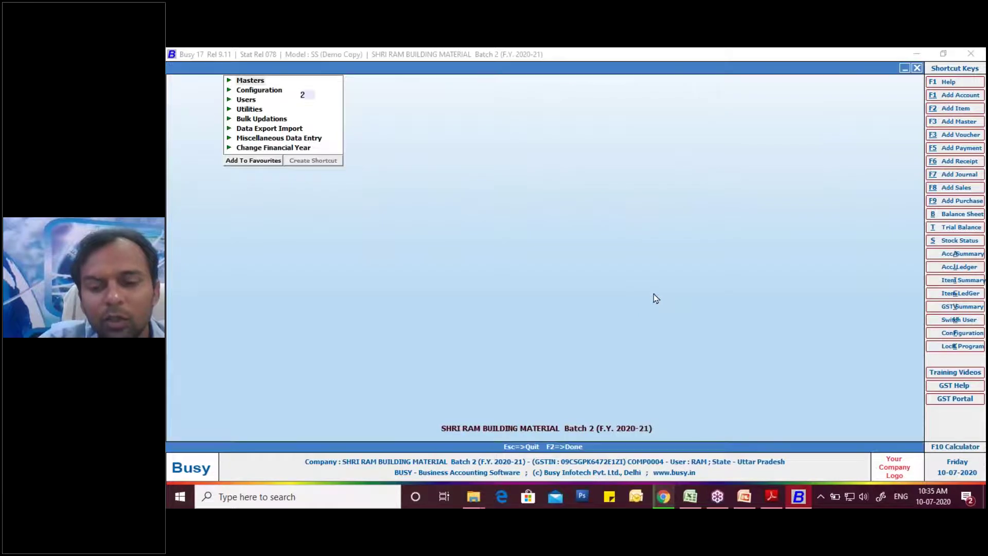
key("Escape")
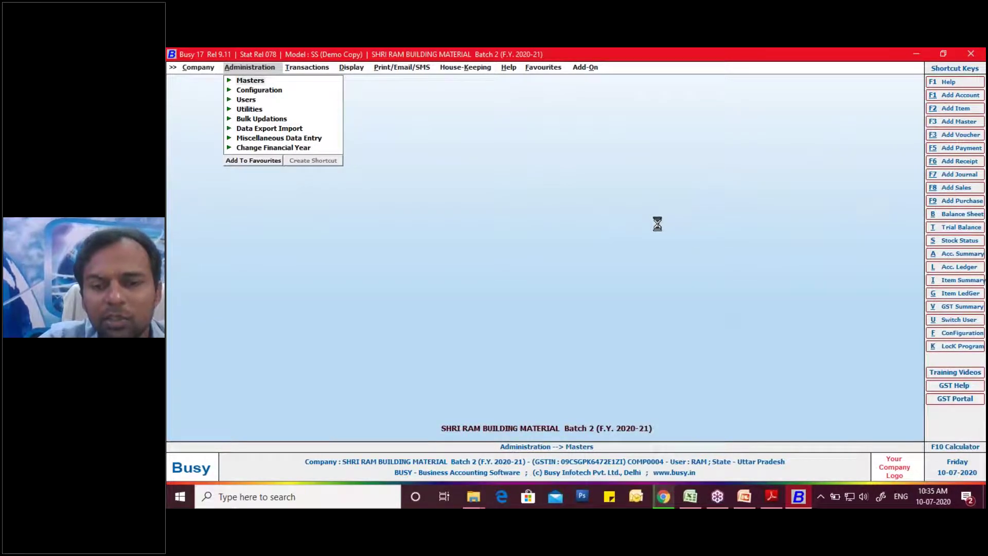
- Accept the voucher series and date 30-04-2020, checking the invoice, with purchase type L/GST-18%
key("Return")
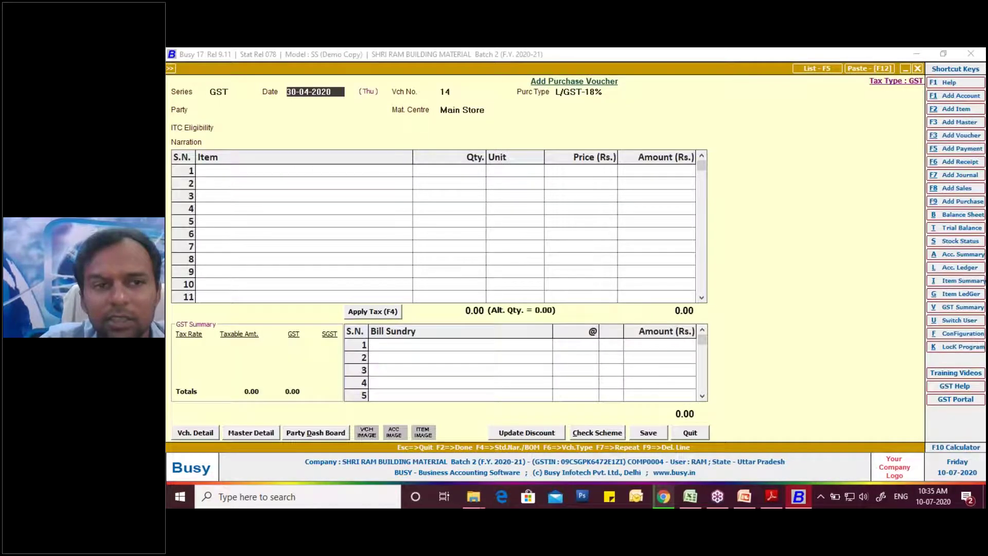
left_click(772, 497)
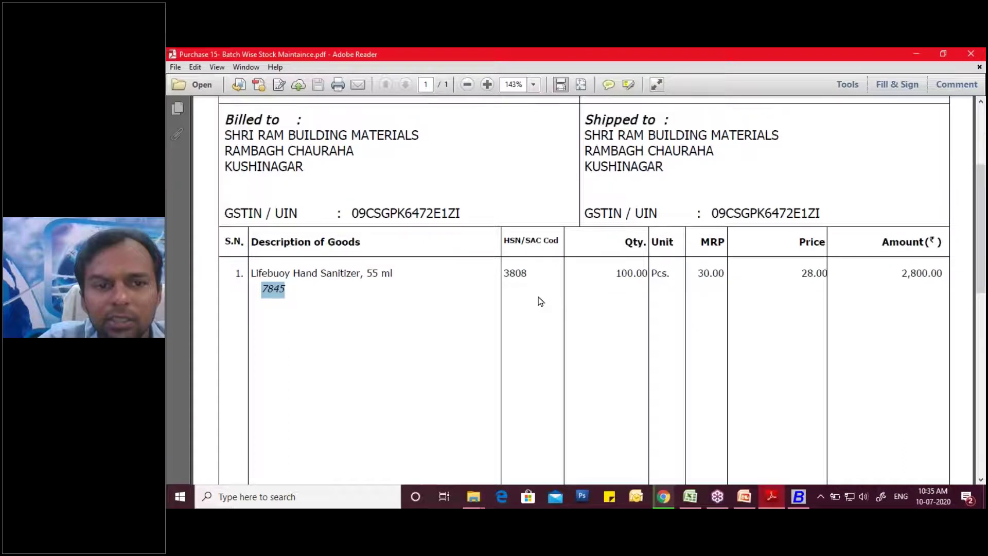
scroll(541, 301, "up", 3)
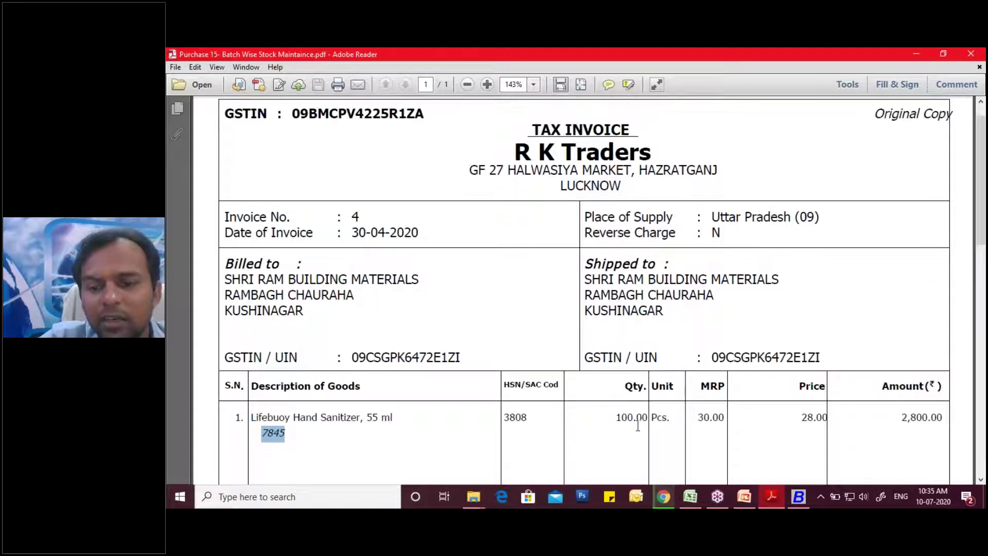
left_click(799, 498)
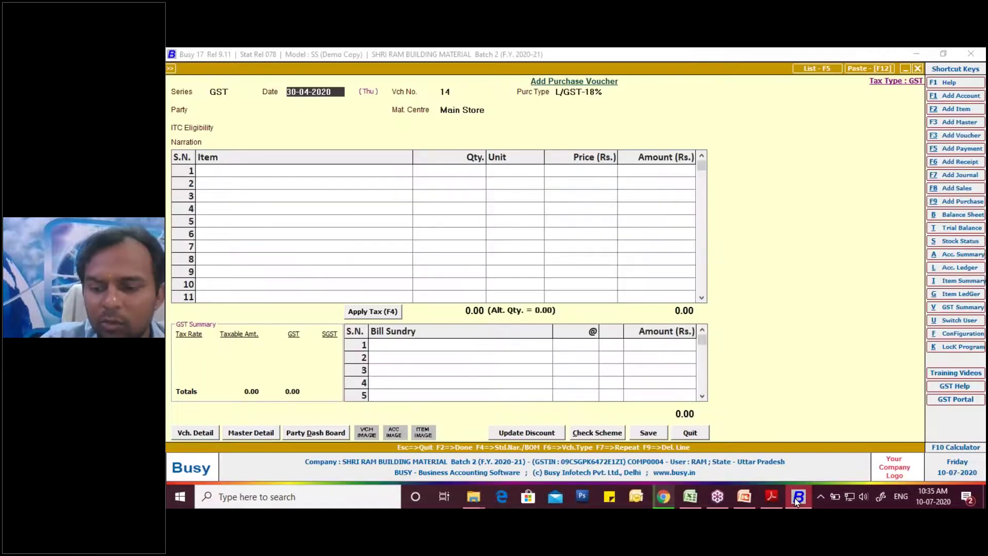
key("Return")
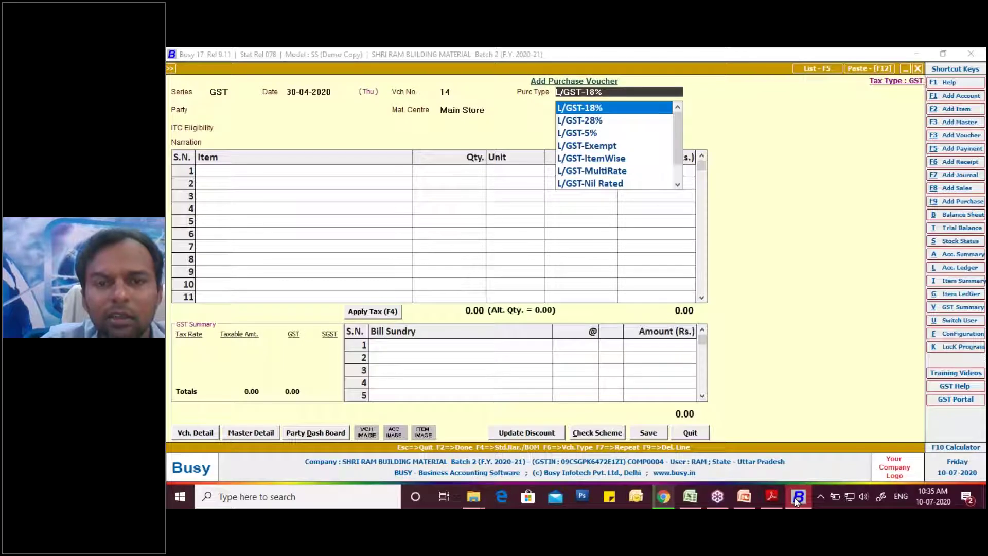
key("Return")
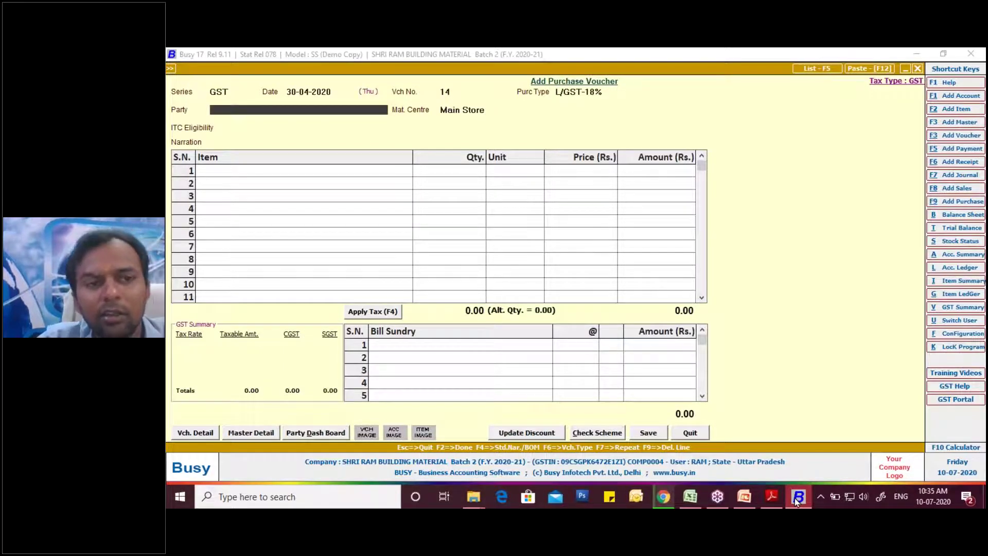
- Choose M/S RK TRADERS as the party and start a new item master
type("r")
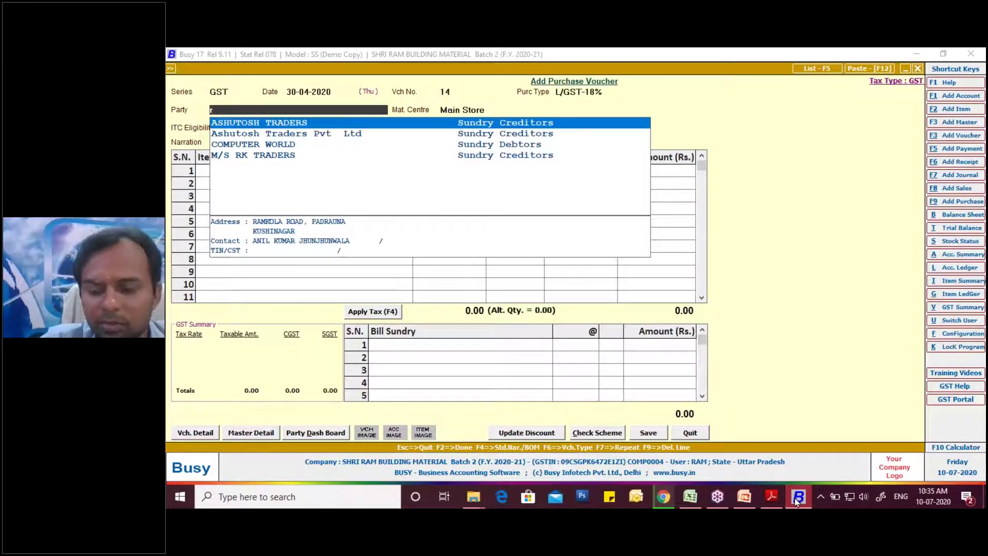
key("Down")
key("Down")
key("Down")
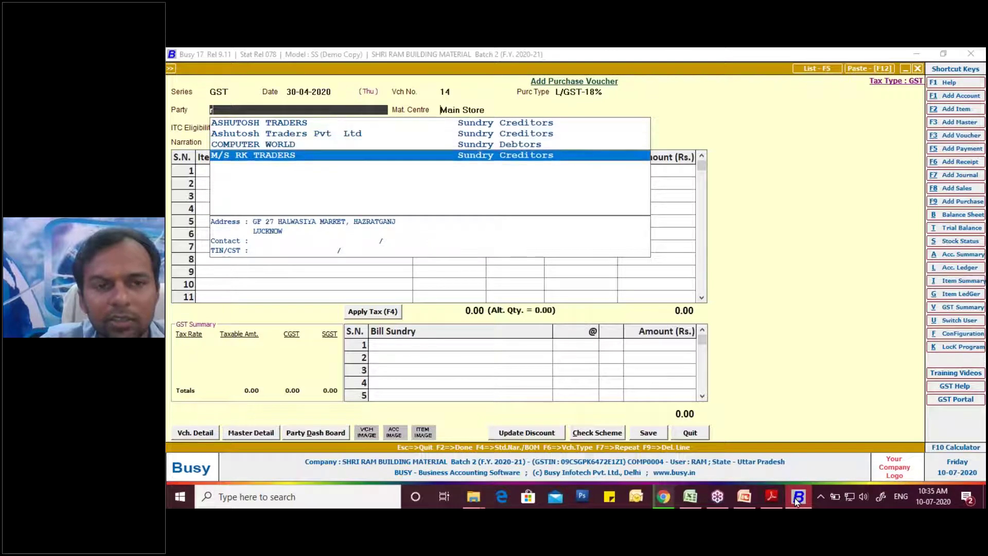
key("Return")
key("Return")
key("Return")
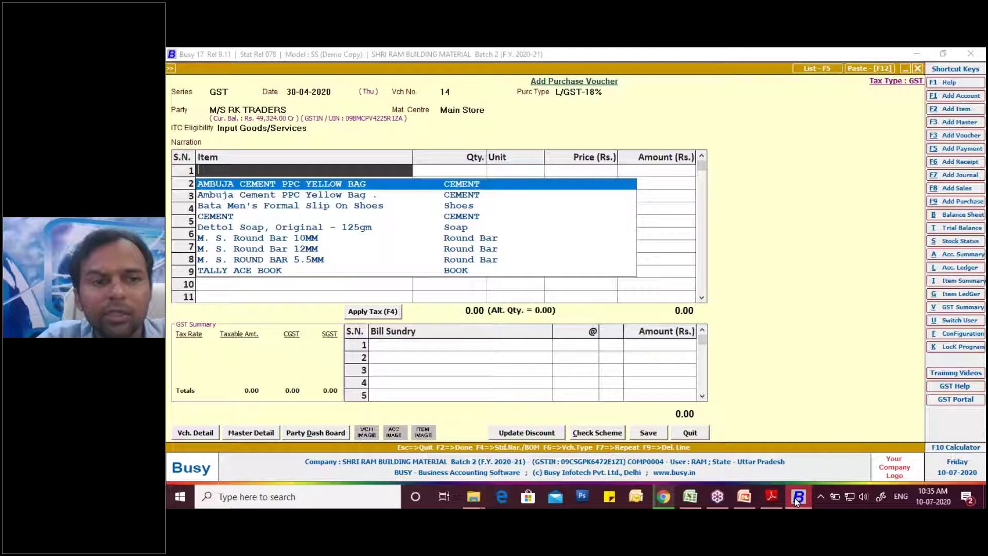
key("Escape")
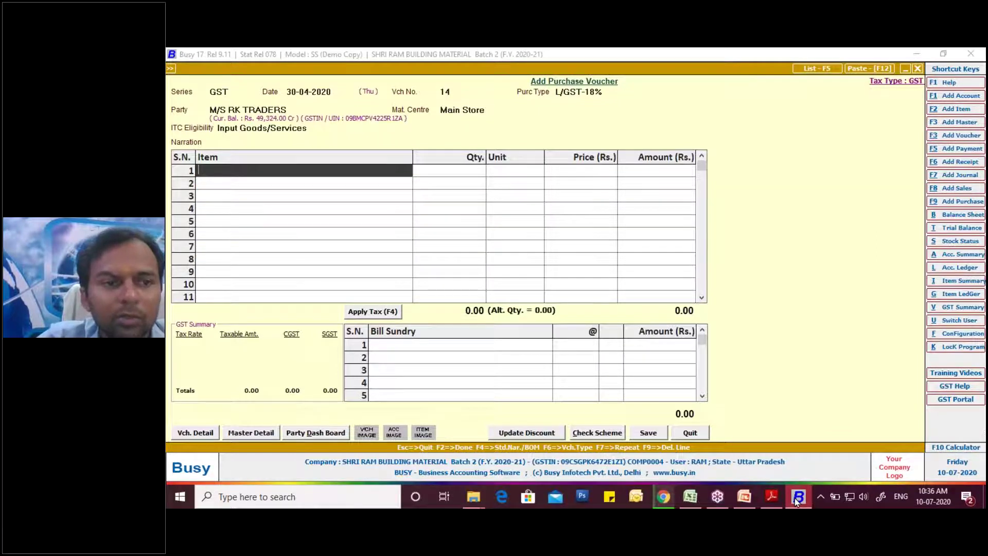
key("alt+F2")
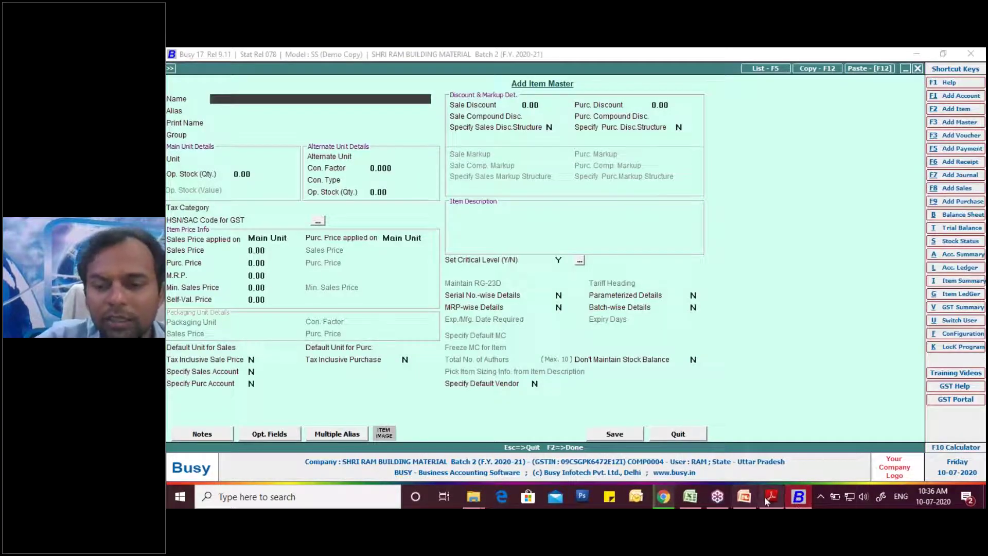
- Name the new item 'Lifebuoy Hand Sanitizer, 55 ml', copied from the invoice
left_click(772, 496)
scroll(386, 404, "down", 2)
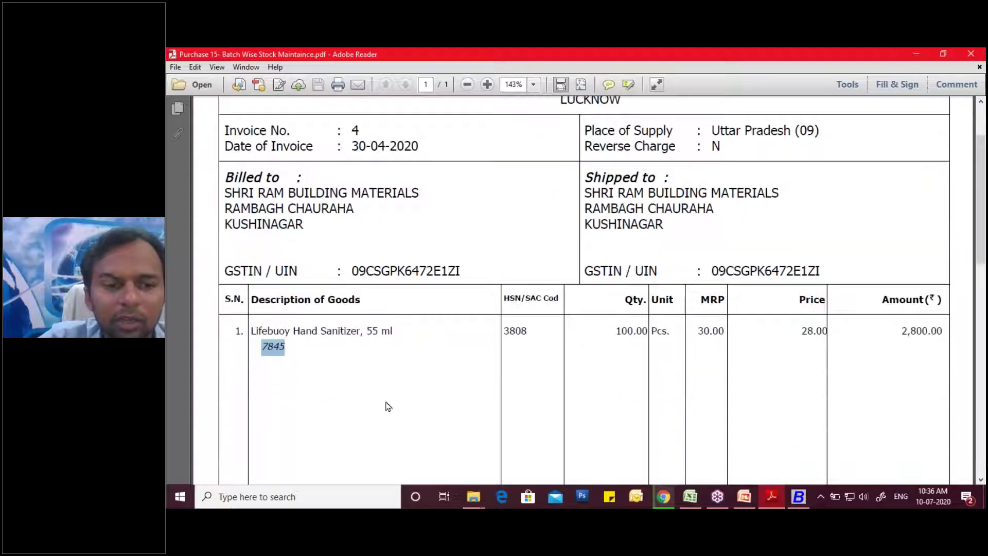
left_click_drag(250, 303, 393, 303)
key("ctrl+c")
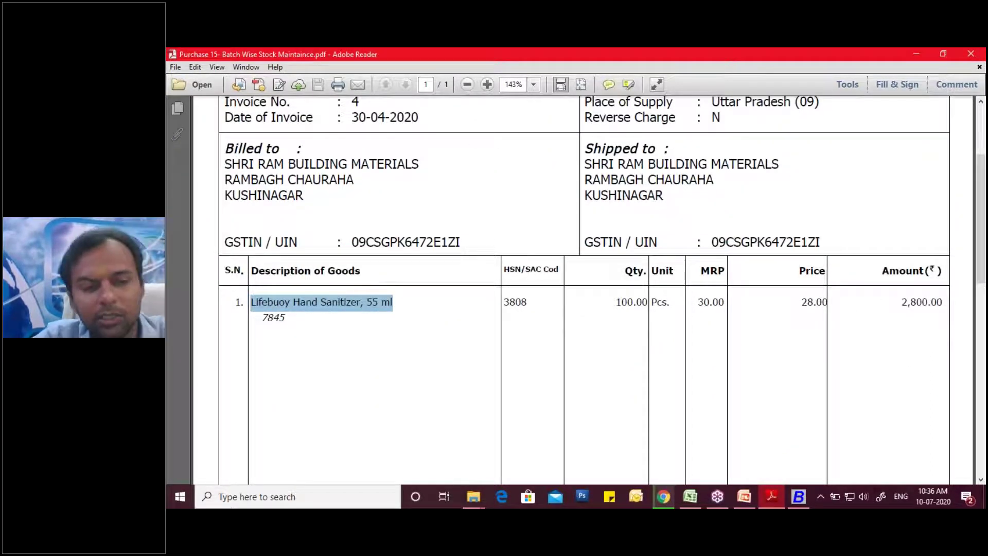
left_click(798, 497)
key("ctrl+v")
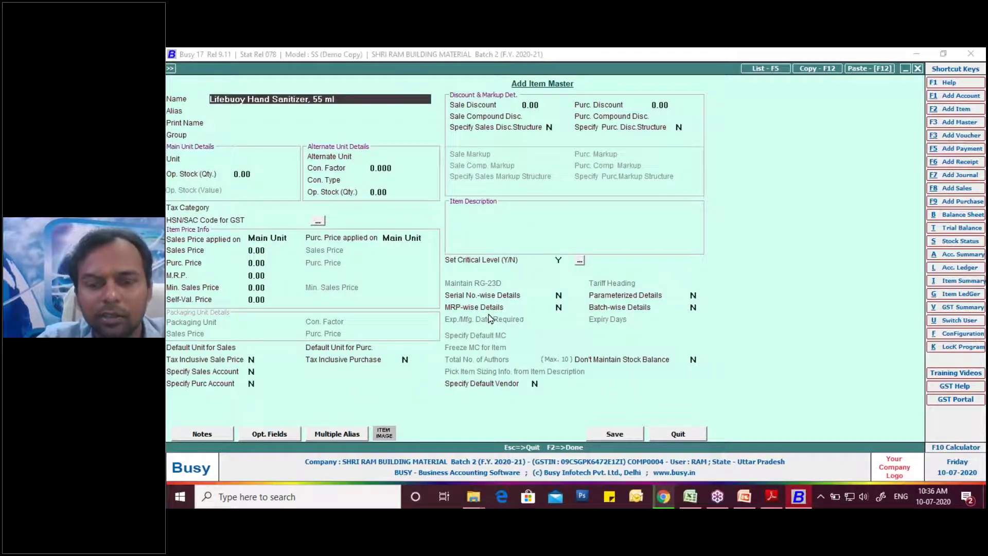
key("Return")
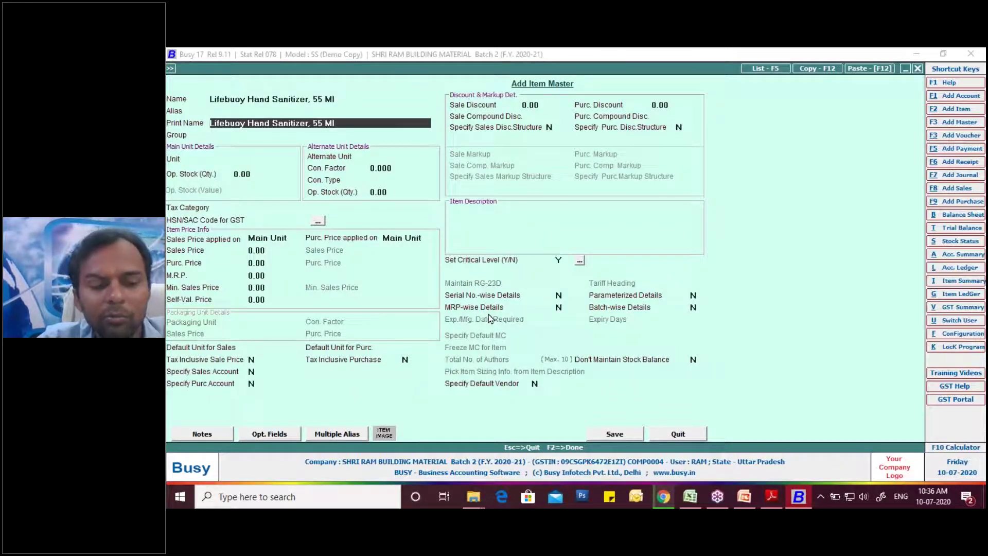
key("Return")
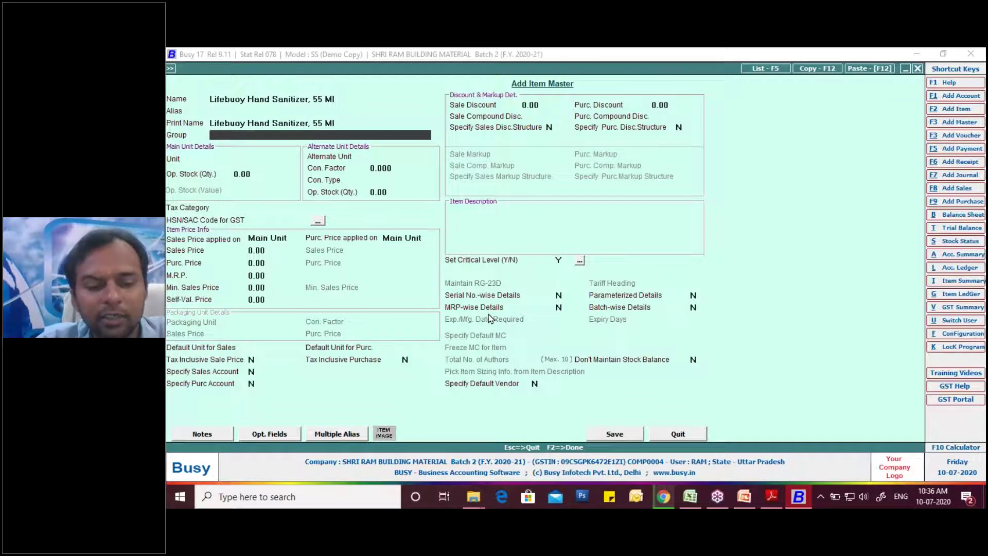
- Create a new item group named 'Hand Sanitizer', copied from the invoice
type("s")
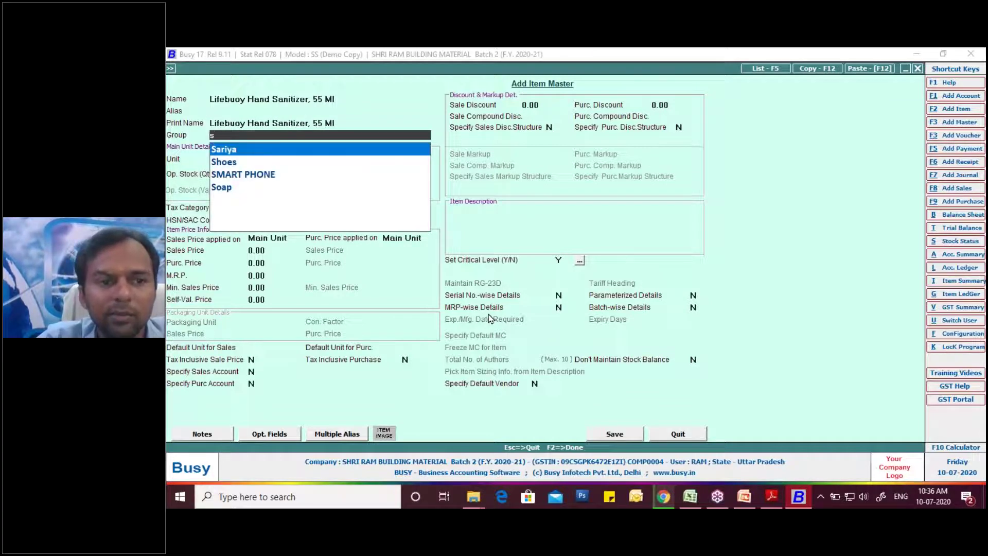
key("BackSpace")
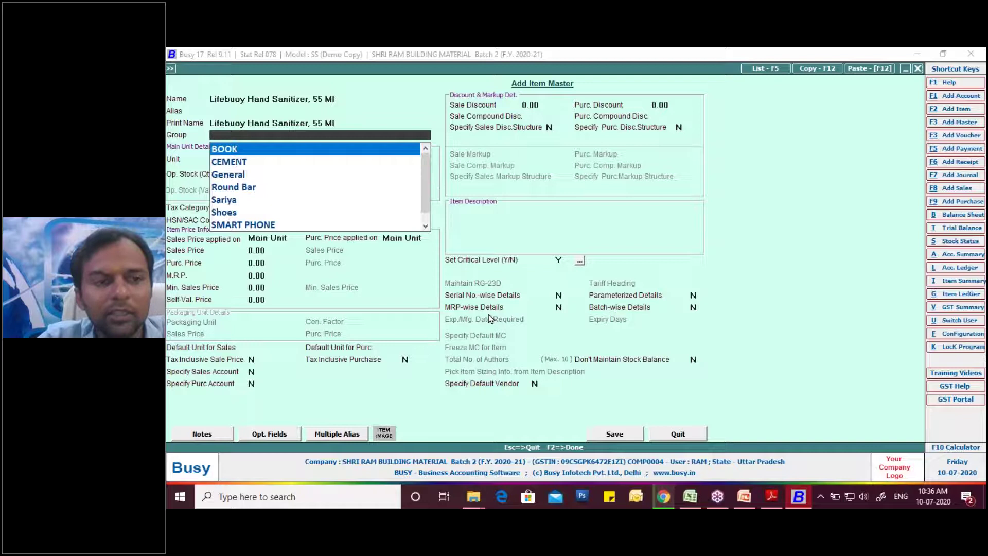
key("F3")
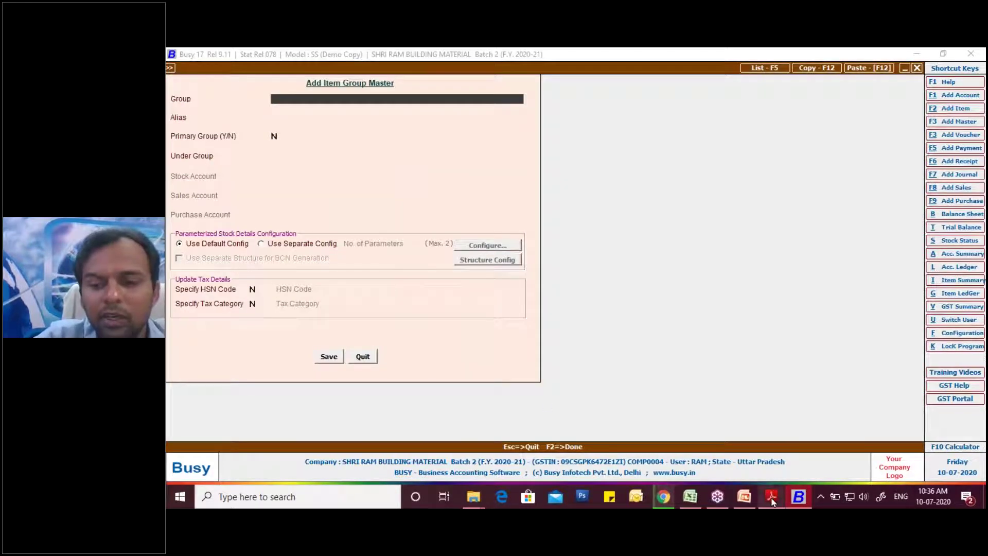
left_click(772, 502)
left_click(351, 342)
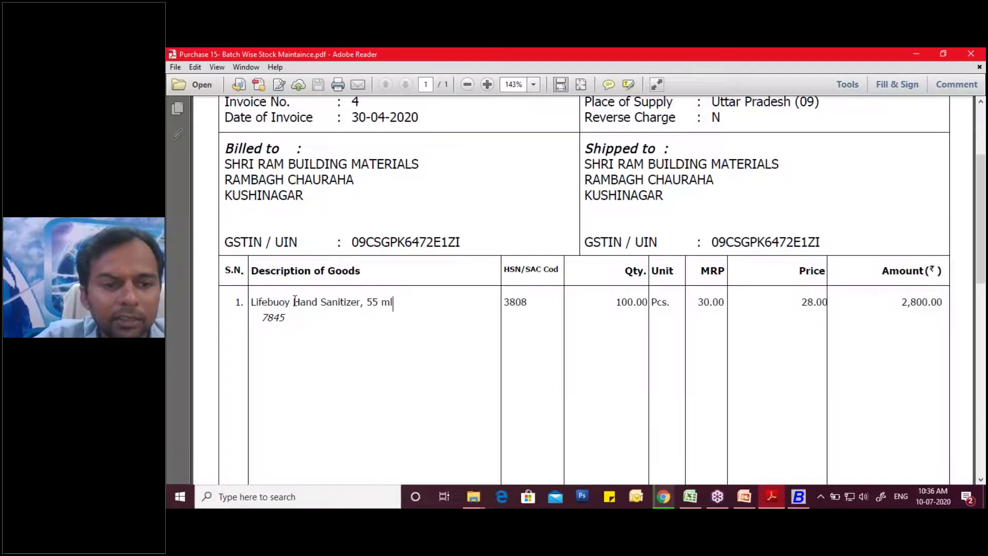
left_click_drag(295, 302, 340, 305)
key("ctrl+c")
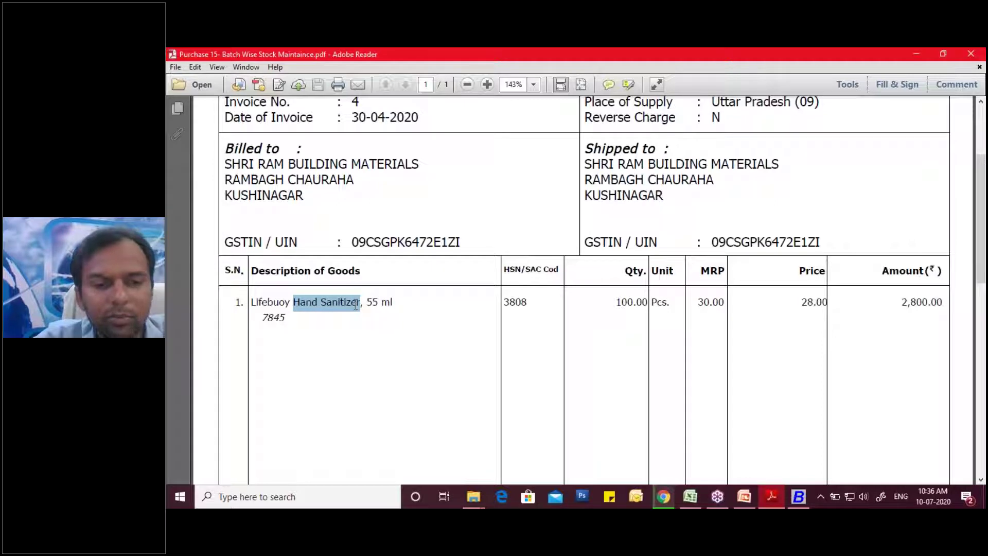
left_click(771, 495)
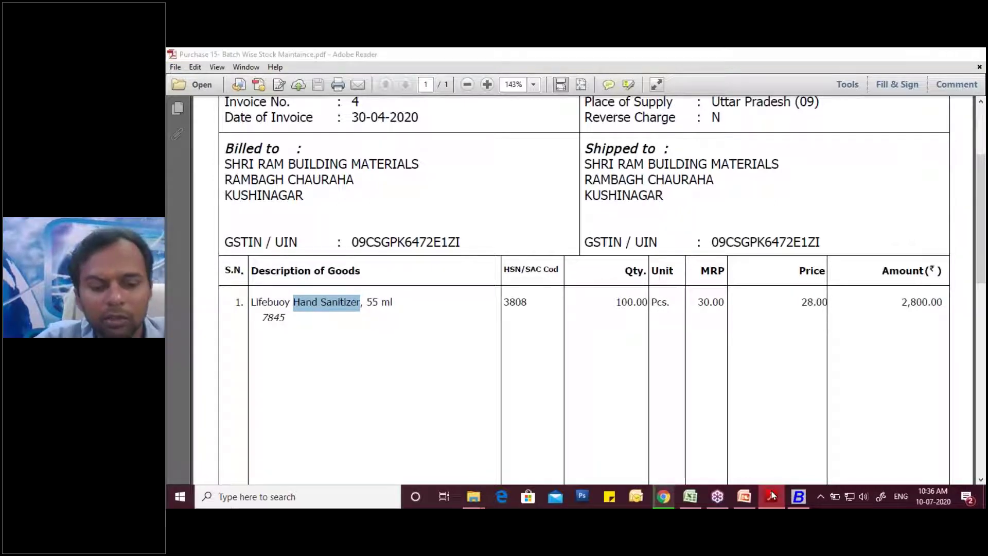
key("ctrl+v")
key("Return")
- Enable an HSN code for the group and enter 3808
key("Return")
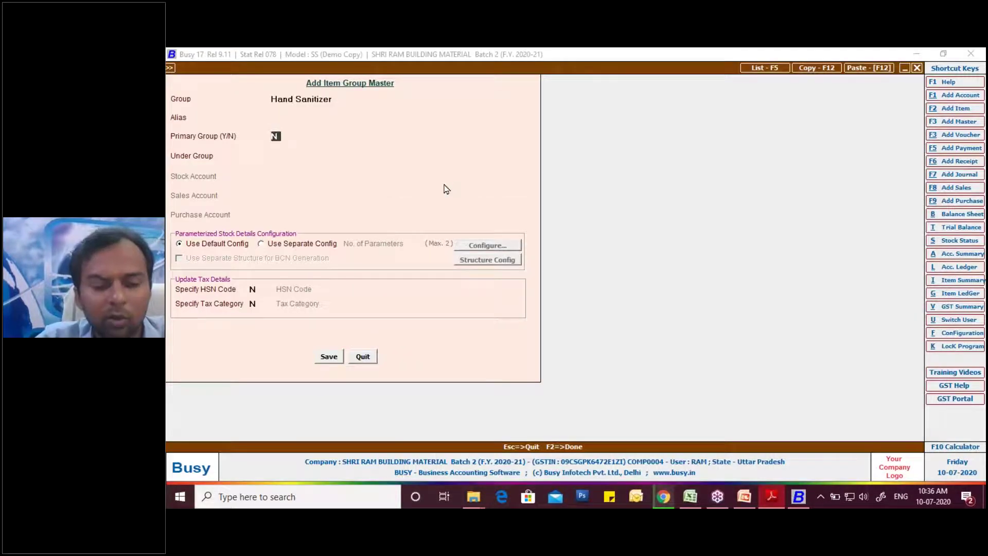
type("Y")
key("Return")
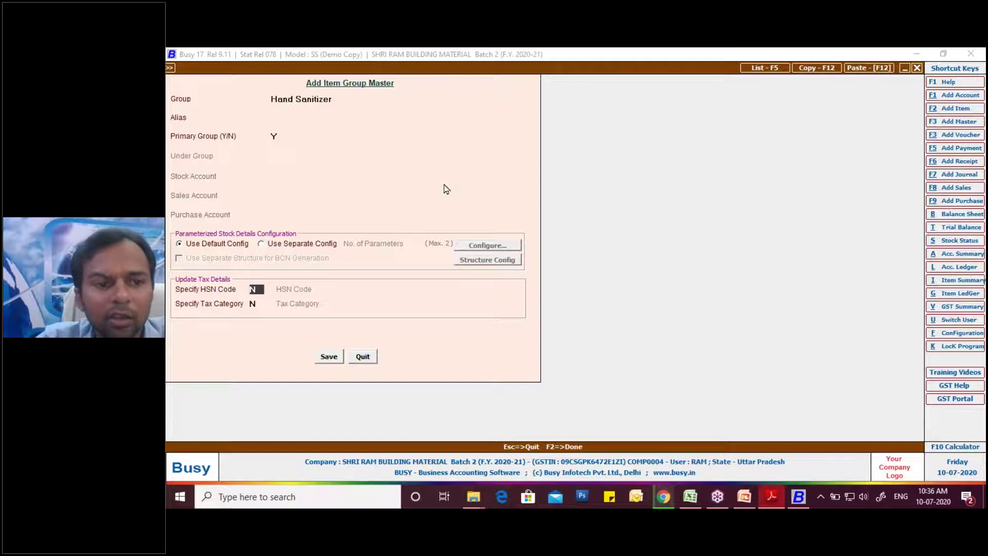
type("Y")
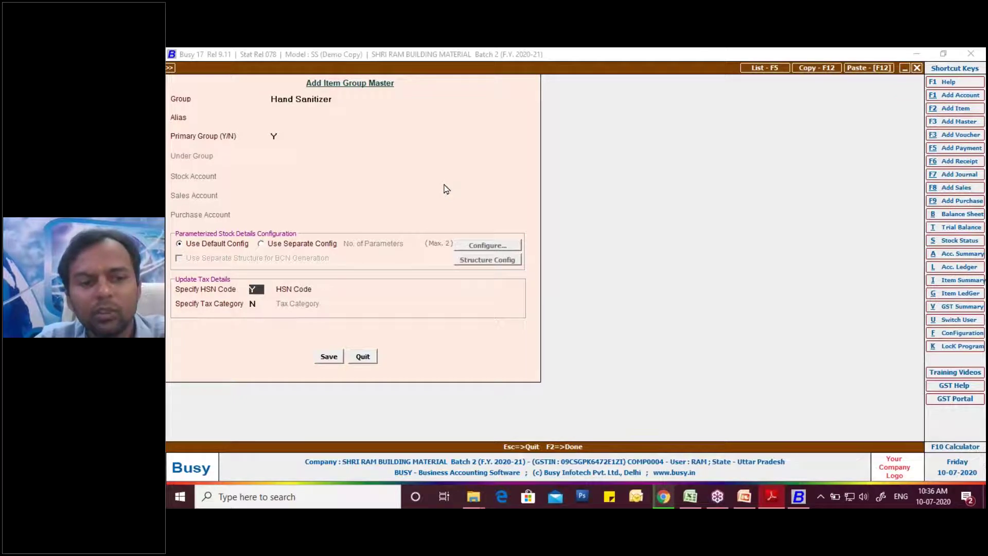
key("Return")
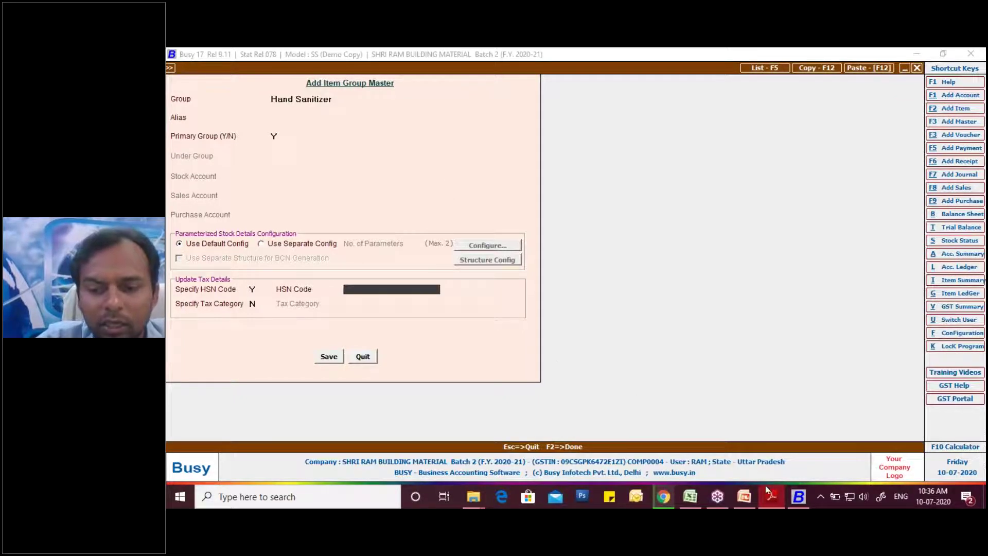
left_click(767, 493)
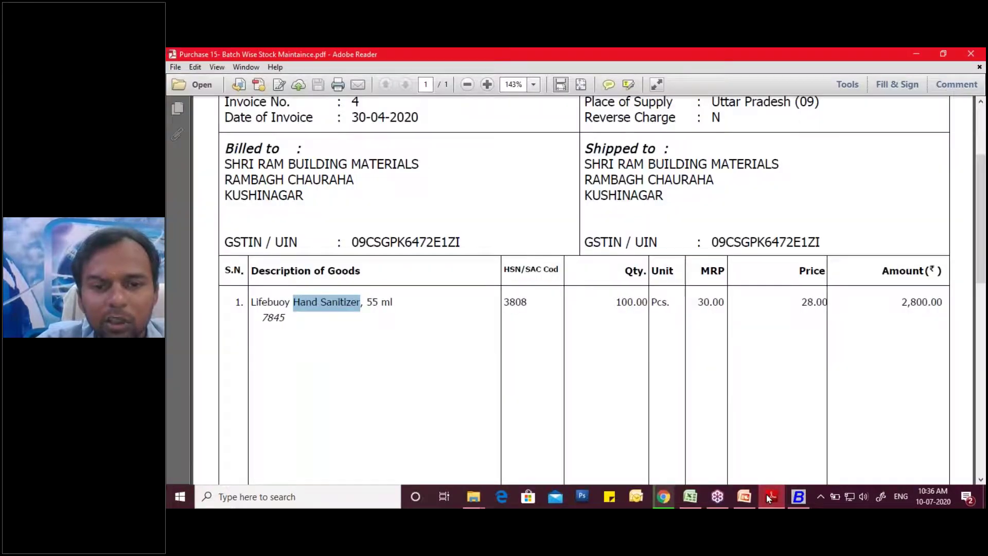
left_click(767, 494)
type("380")
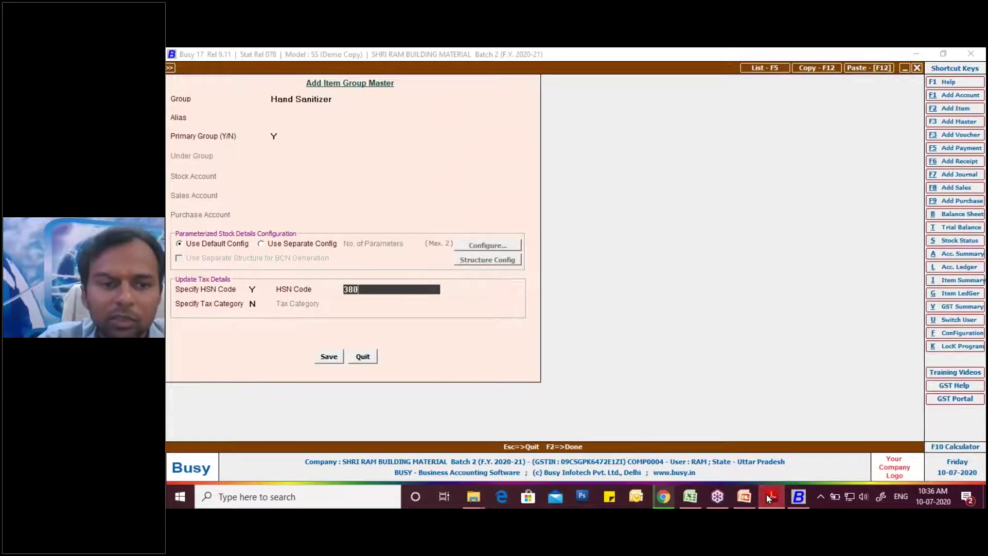
type("8")
key("Return")
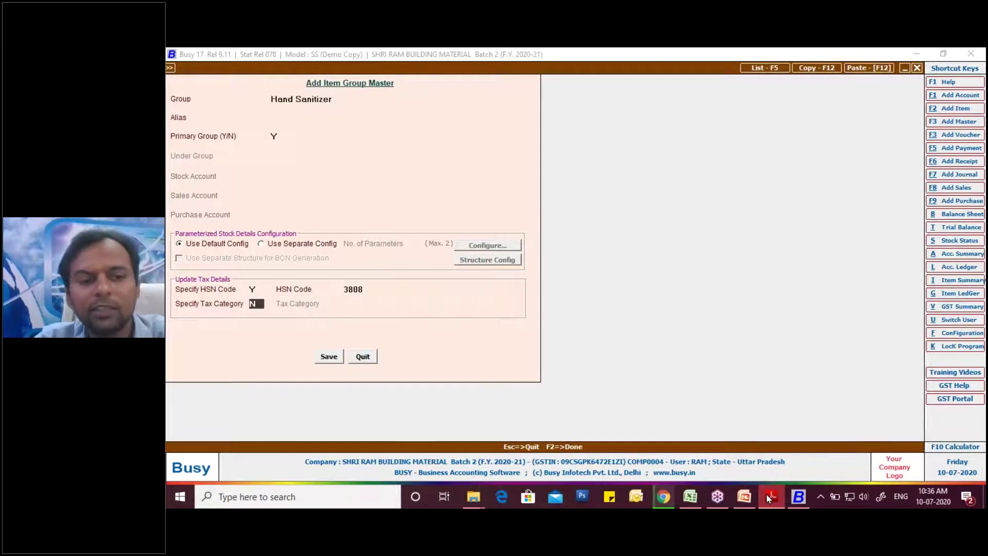
- Set the group's tax category to GST 18% and save it
type("Y")
key("Return")
key("Down")
key("Down")
key("Down")
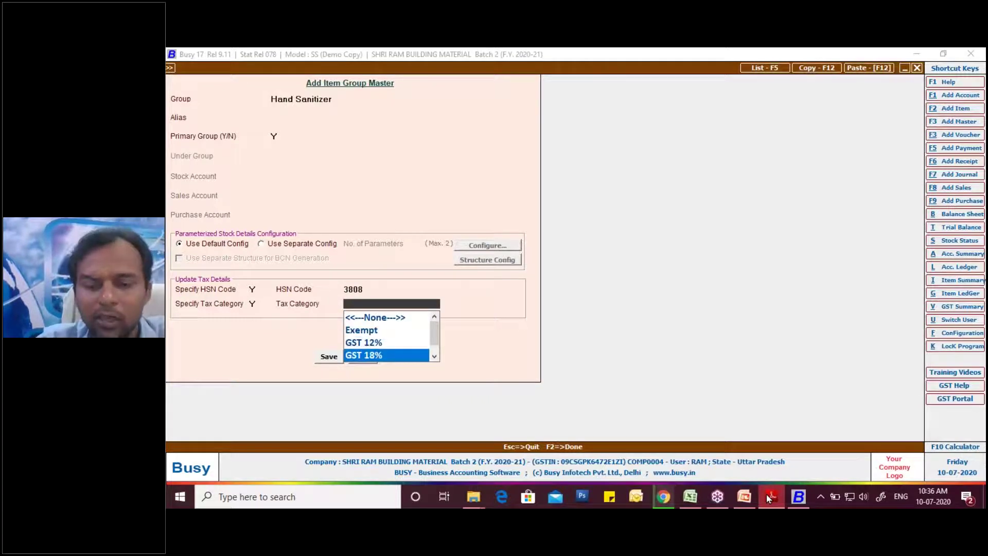
key("Return")
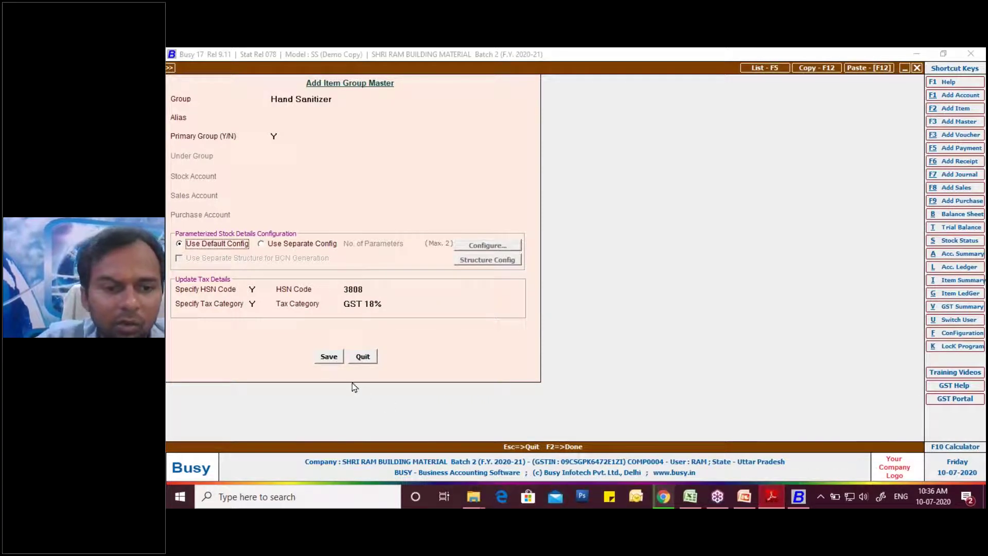
left_click(331, 357)
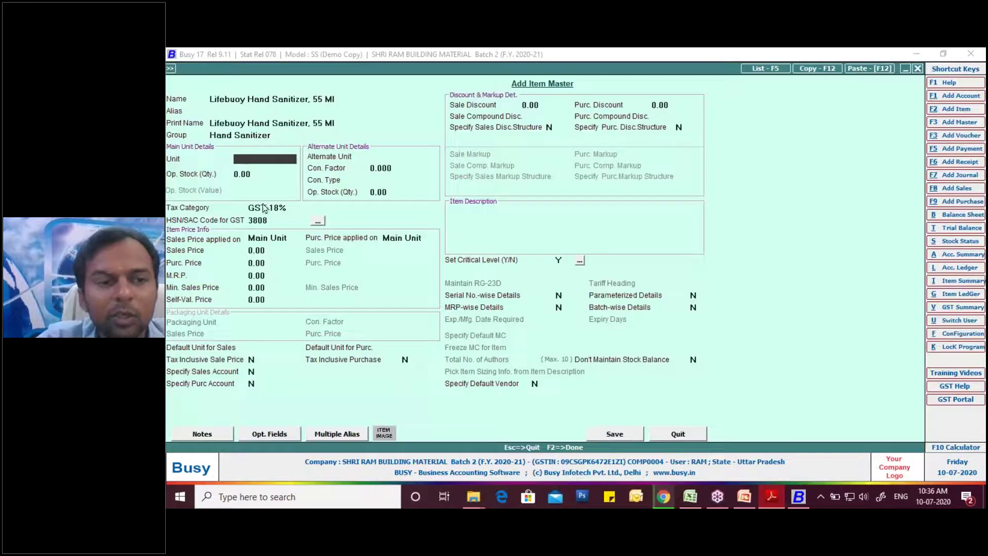
- Set the new item's unit to Pcs., checking details on the invoice PDF
type("p")
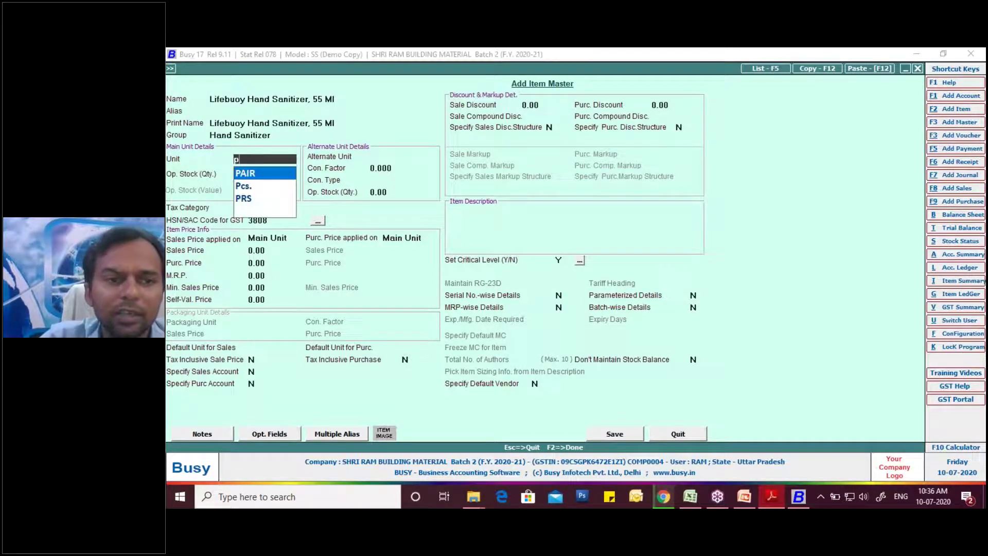
key("Down")
key("Down")
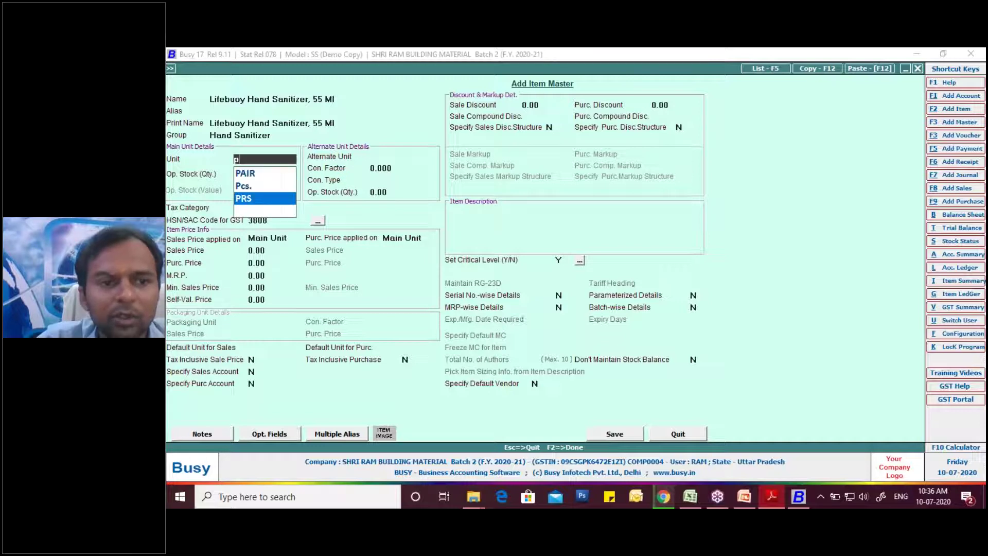
key("Up")
key("Return")
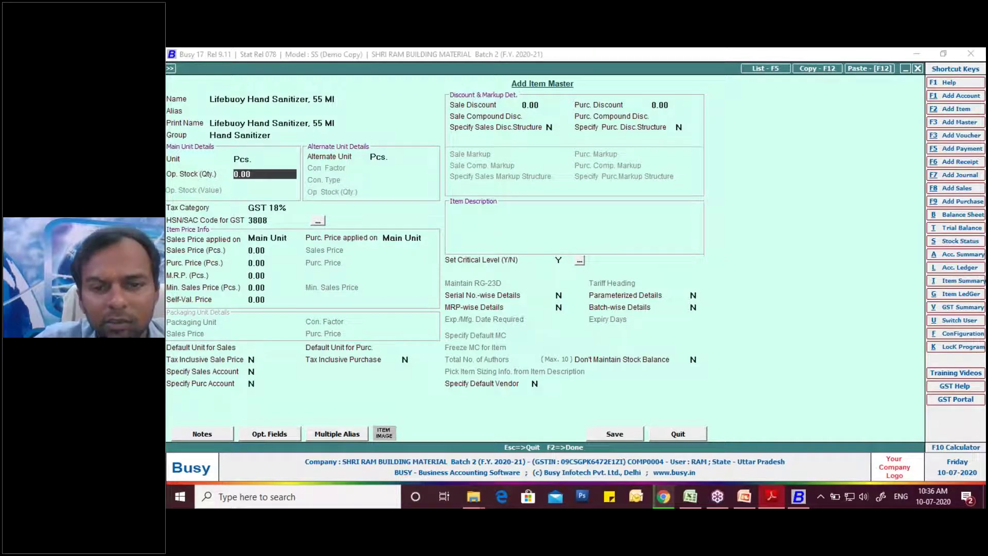
left_click(773, 495)
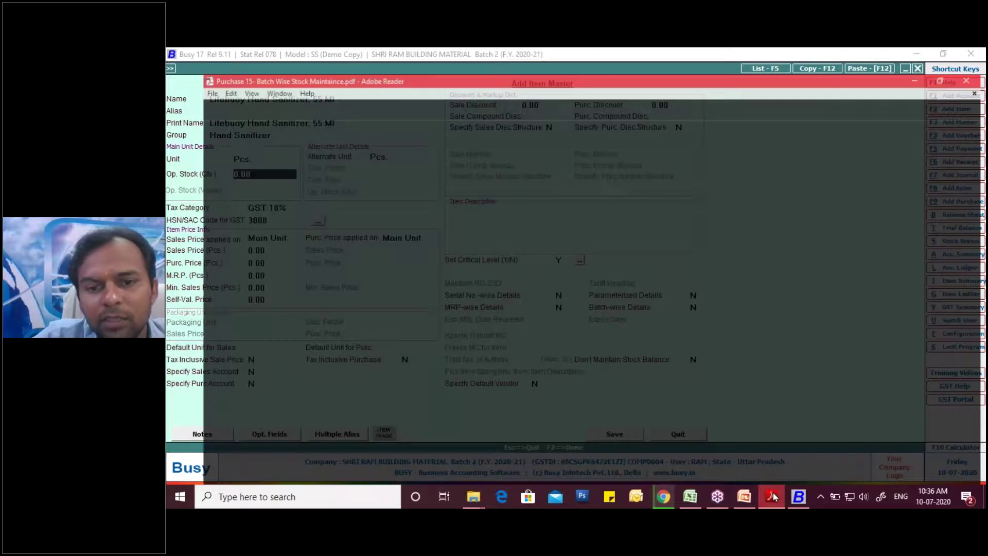
left_click(774, 492)
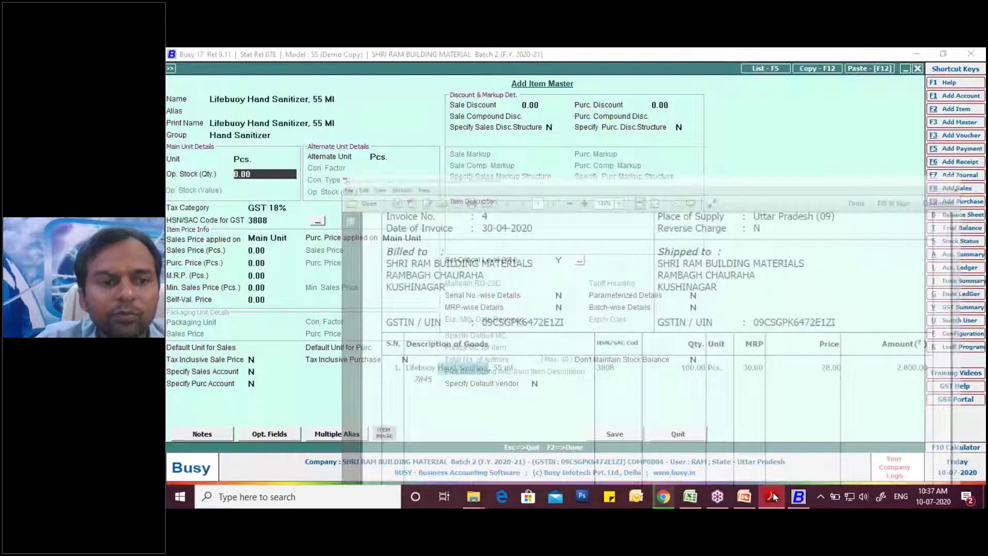
- Enter sales price 30, purchase price 28 and MRP 30 for the item
key("Return")
key("Return")
key("Return")
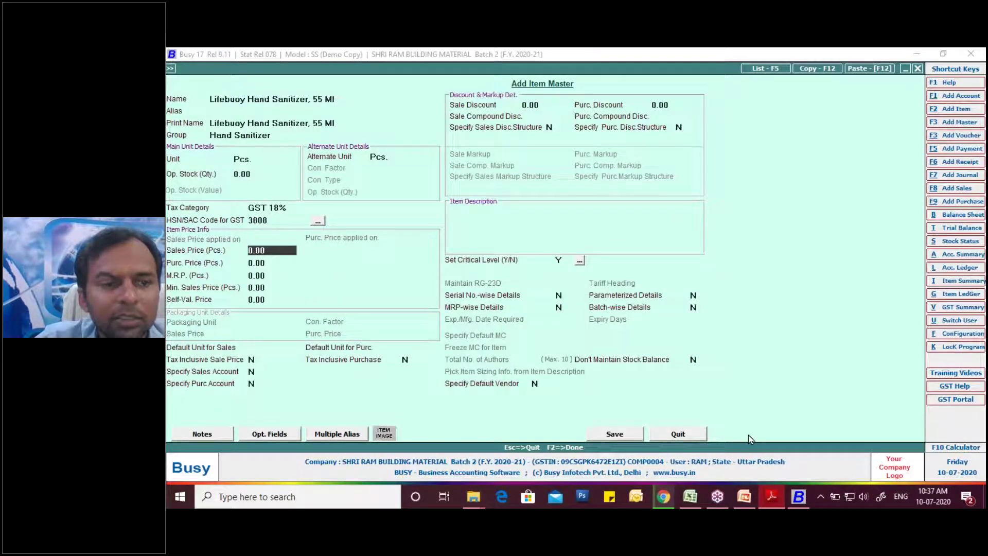
left_click(766, 497)
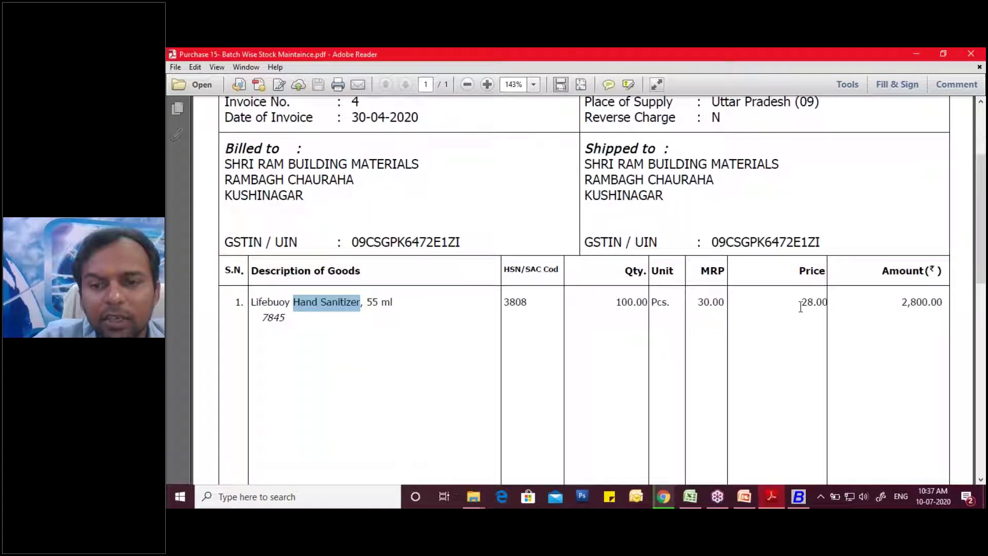
left_click(799, 498)
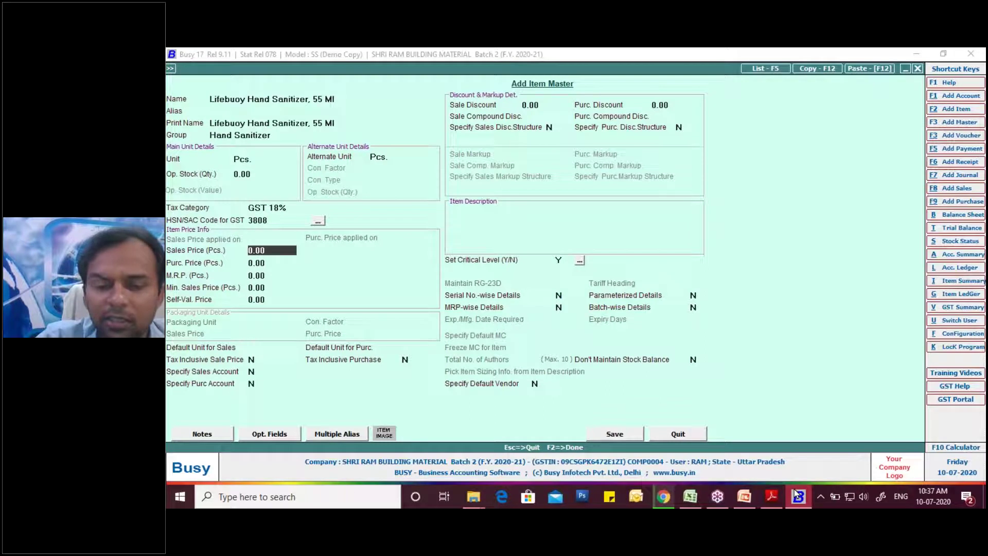
type("30")
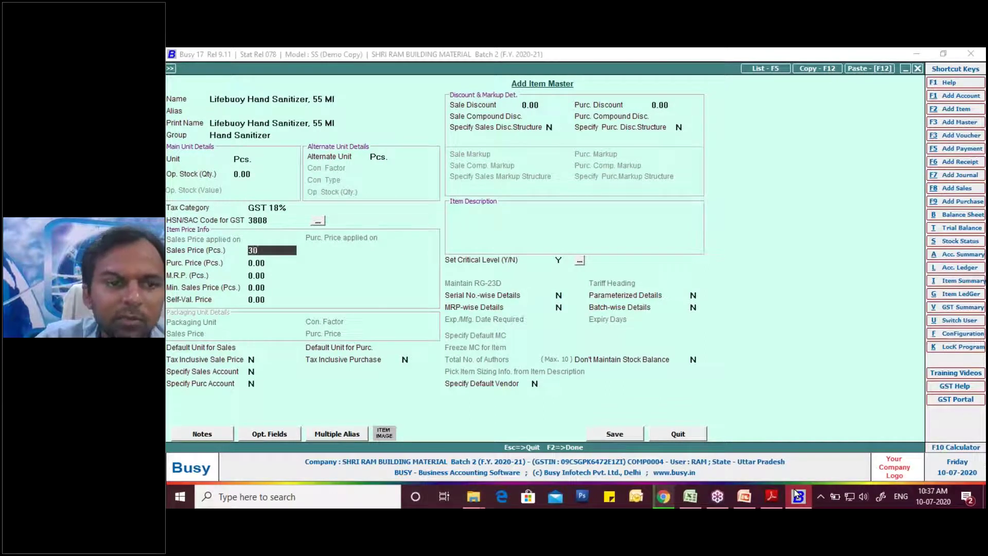
key("Return")
type("28")
key("Return")
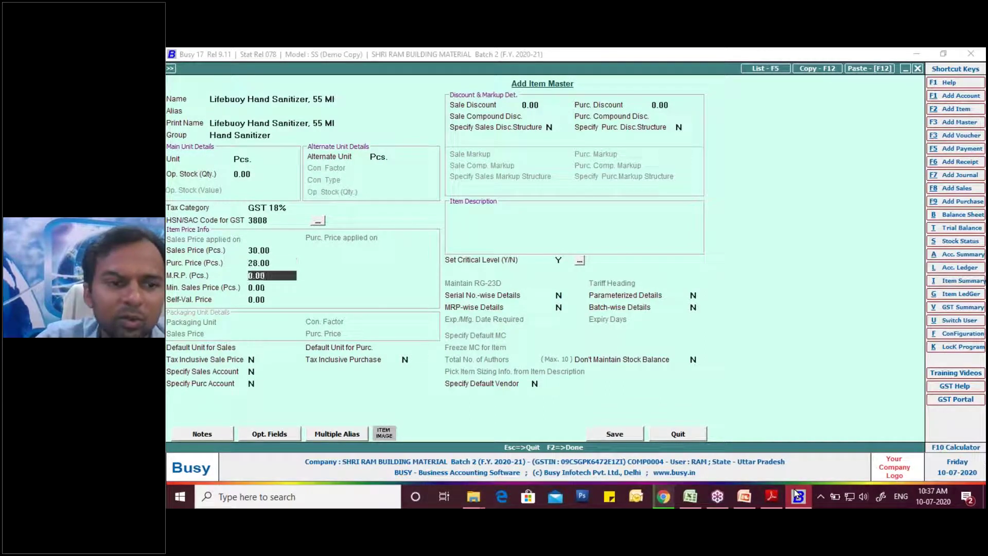
type("30")
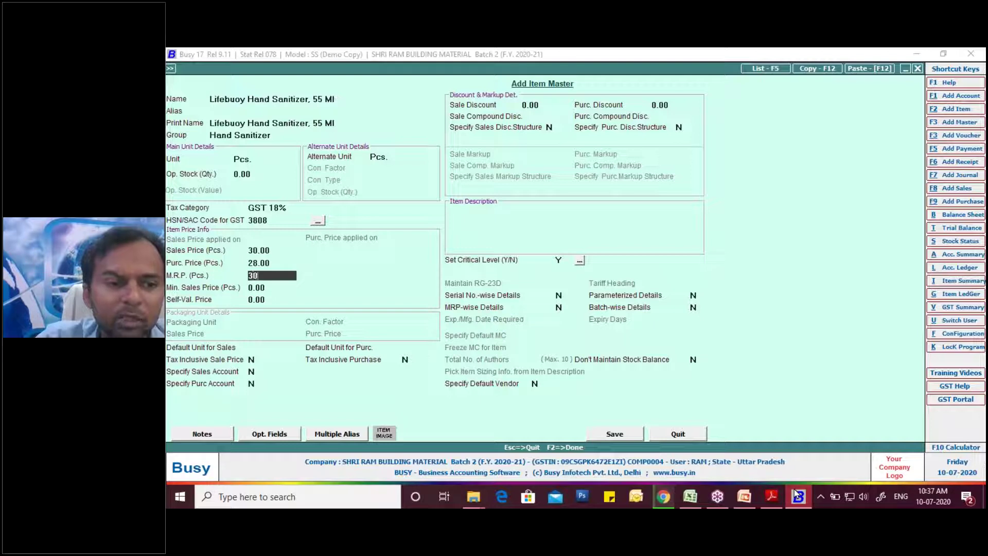
key("Return")
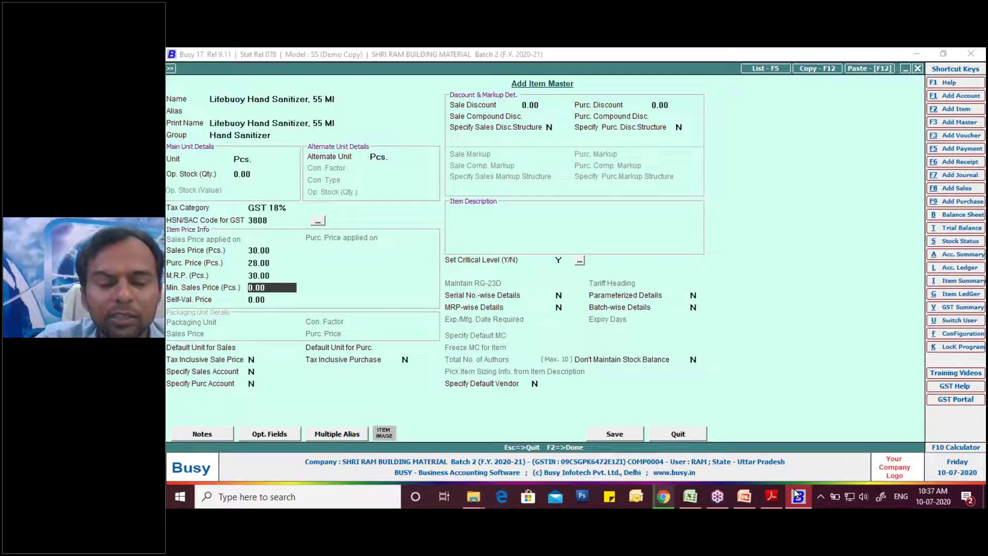
- Enable batch-wise details with Both dates and 12-month expiry, then save the item
left_click(631, 312)
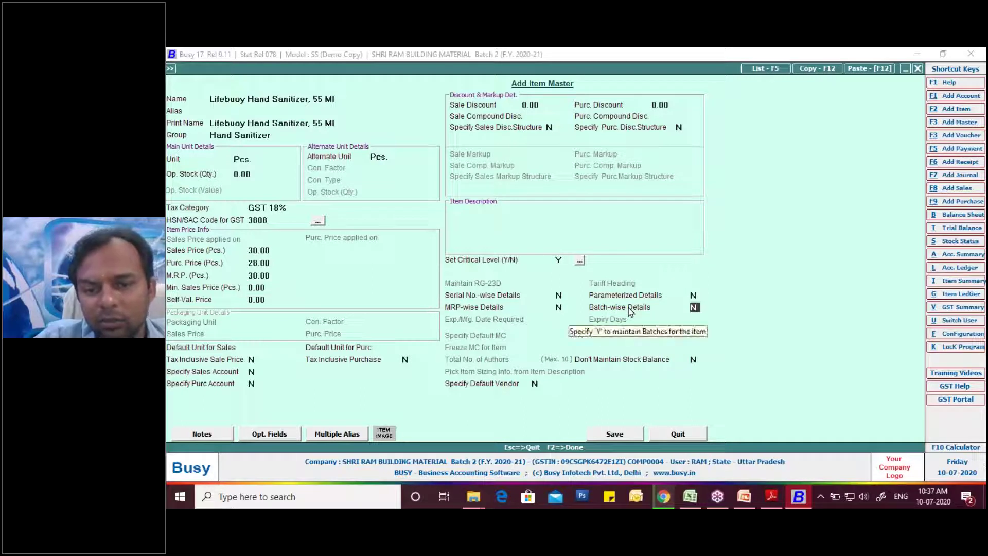
type("Y")
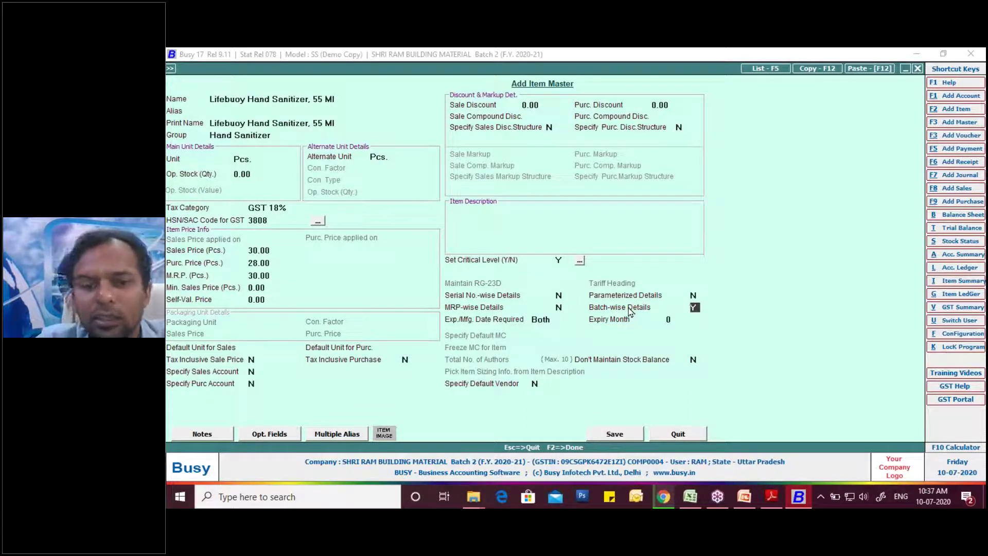
key("Return")
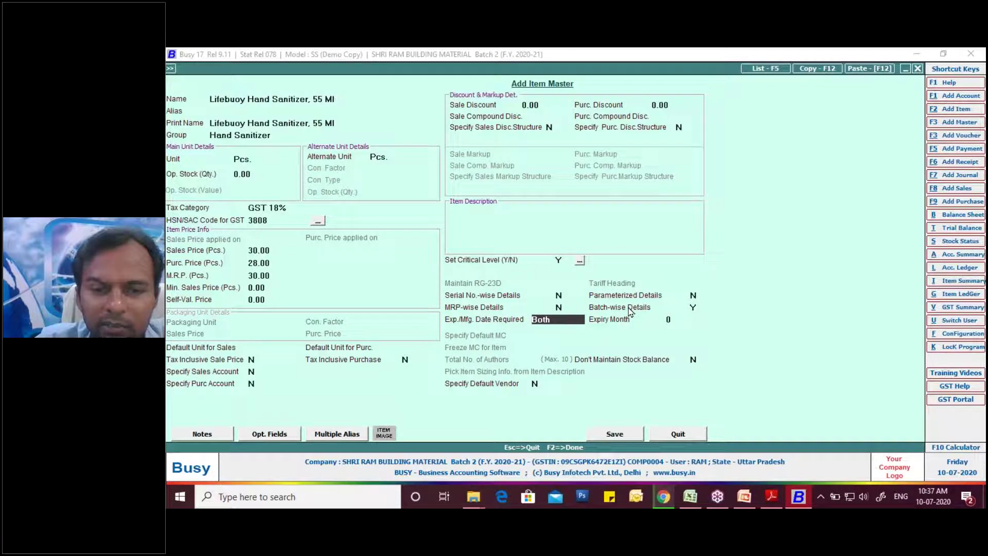
key("Return")
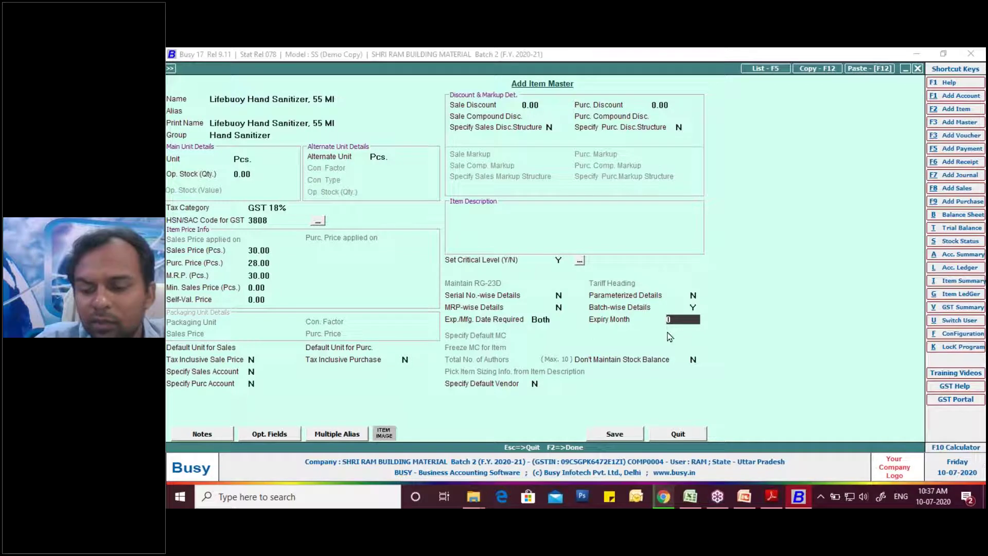
type("12")
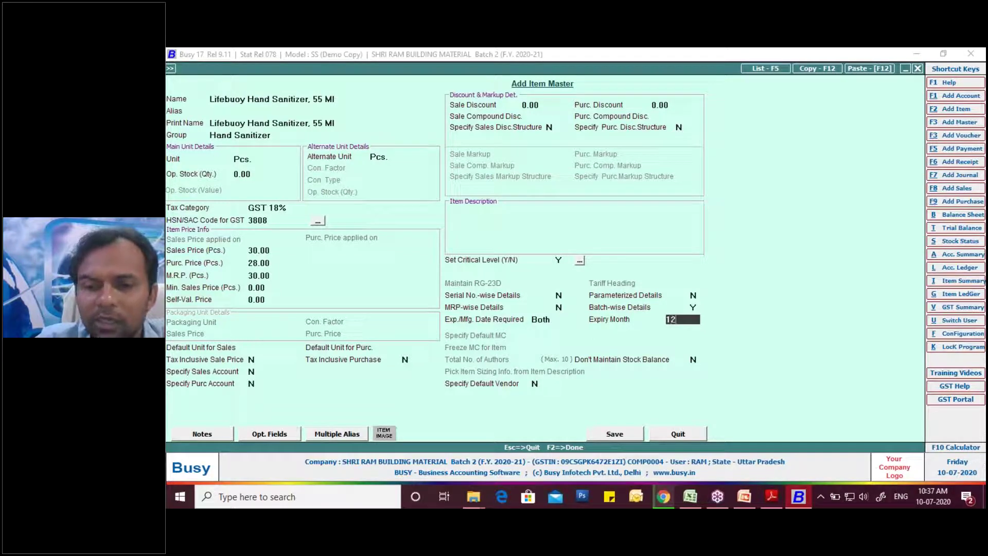
key("Return")
key("Return")
key("Return")
key("Return")
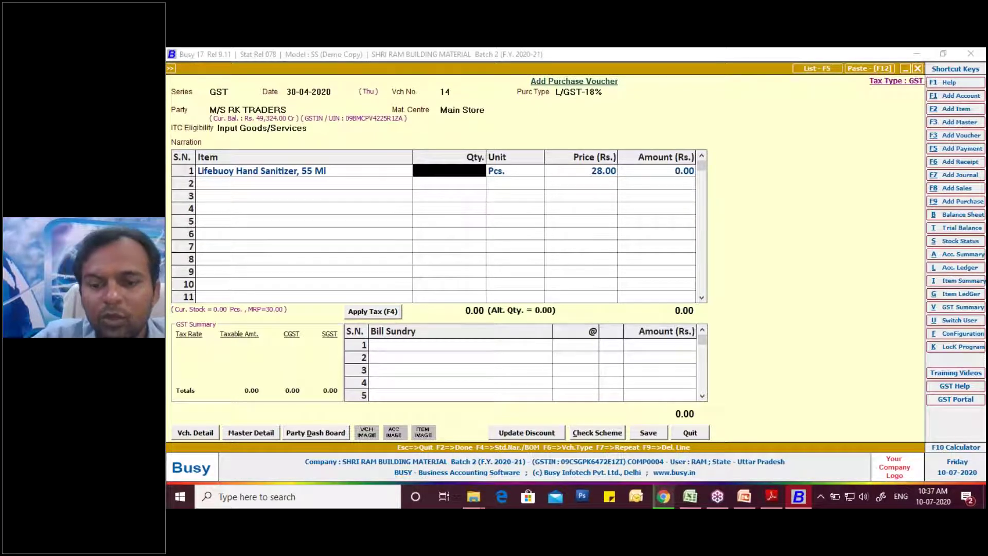
- Enter a quantity of 100 Pcs. on the voucher line
left_click(777, 502)
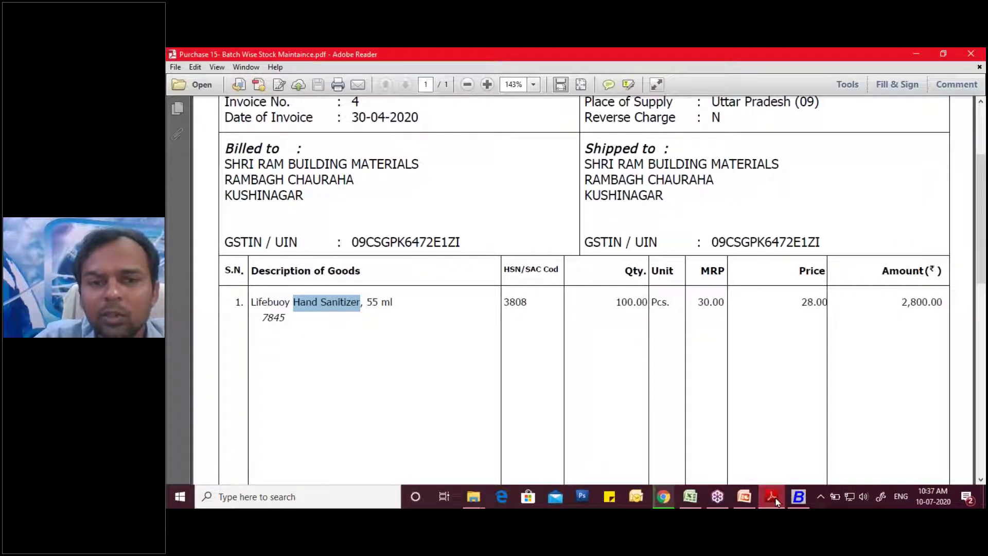
left_click(778, 502)
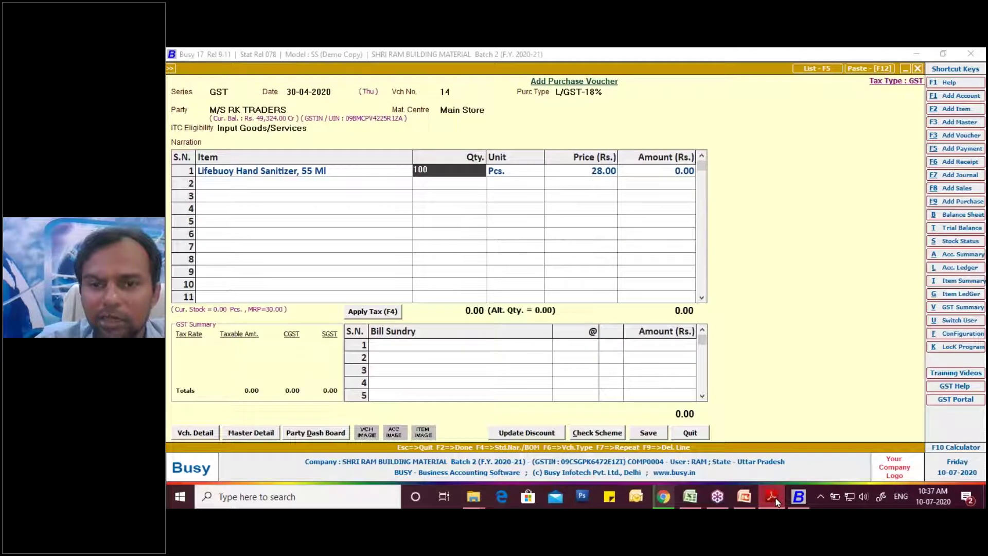
key("Return")
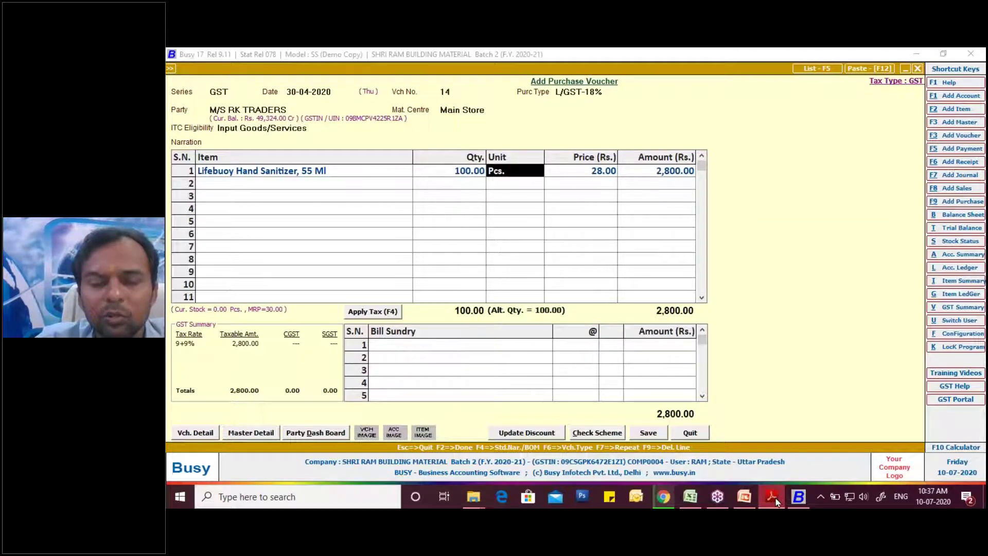
key("Return")
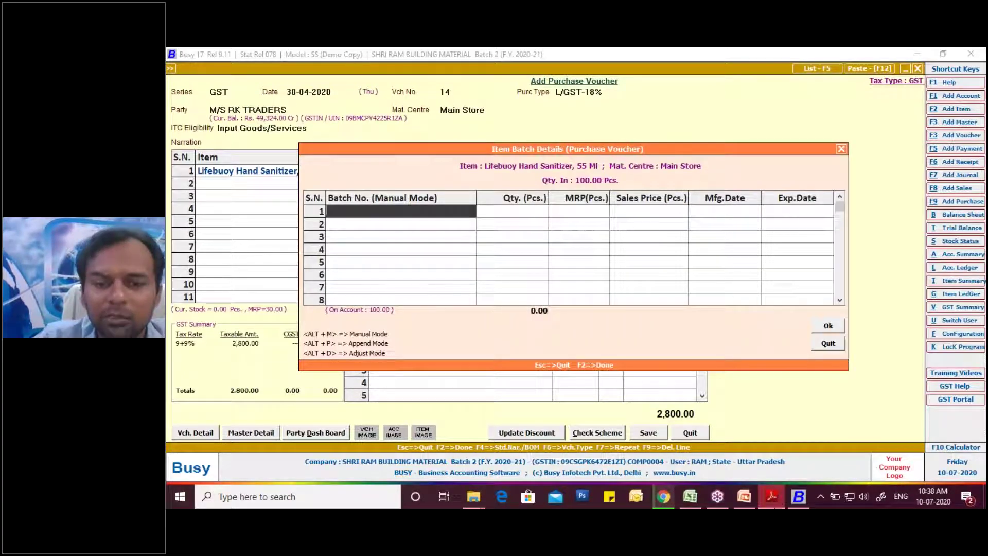
- Record batch 7845 with MRP 30.00, made Apr-2020, expiring Mar-2021
left_click(779, 498)
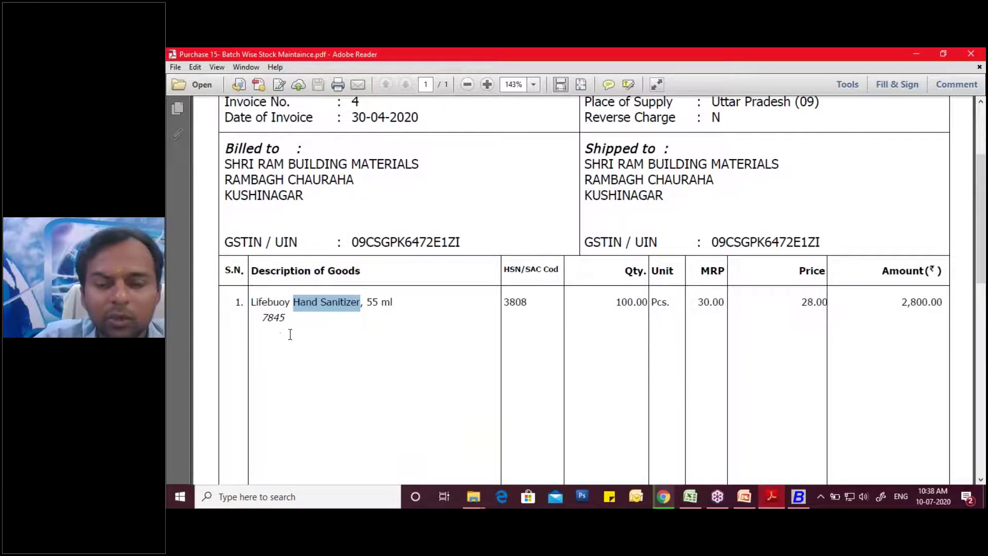
left_click(797, 497)
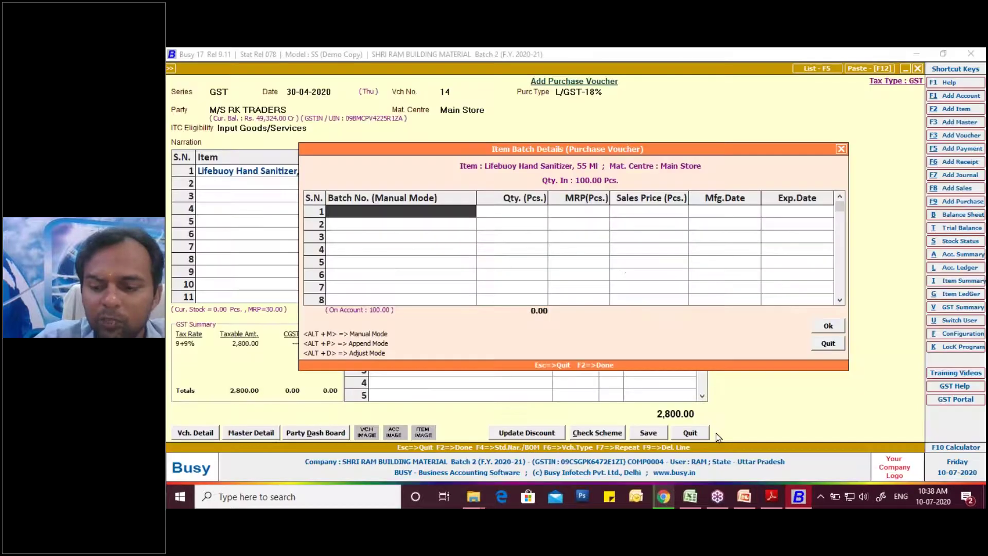
type("7845")
key("Return")
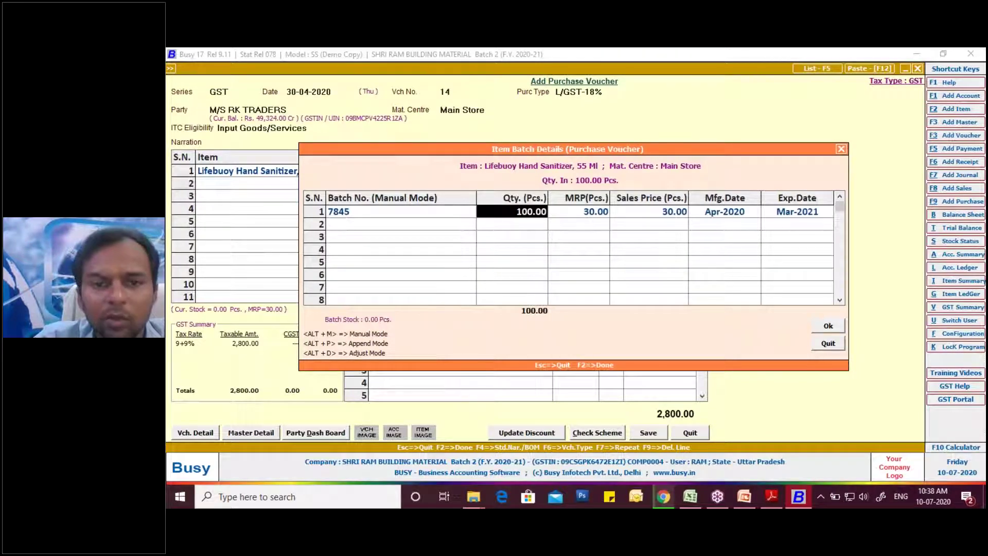
key("Return")
key("Return")
key("Return")
key("Return")
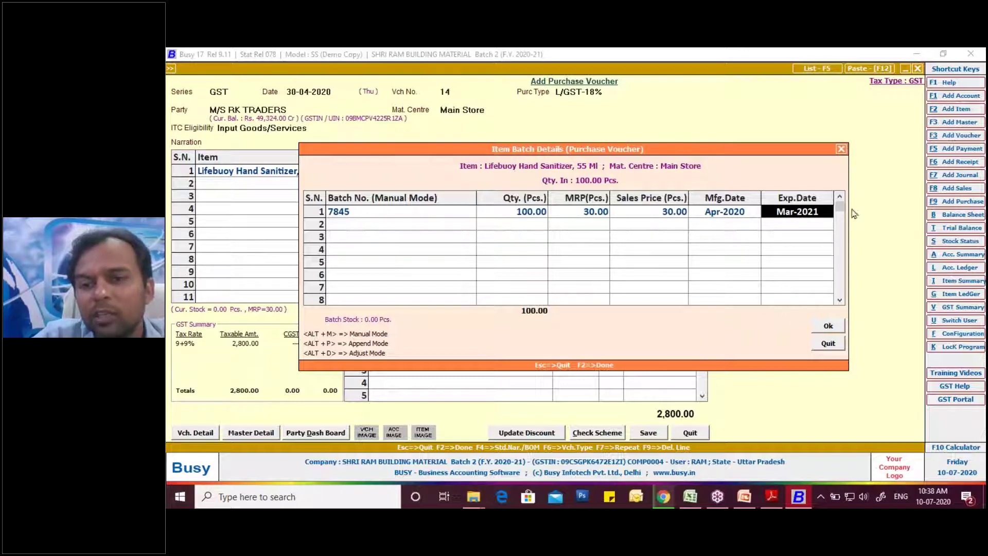
left_click(830, 328)
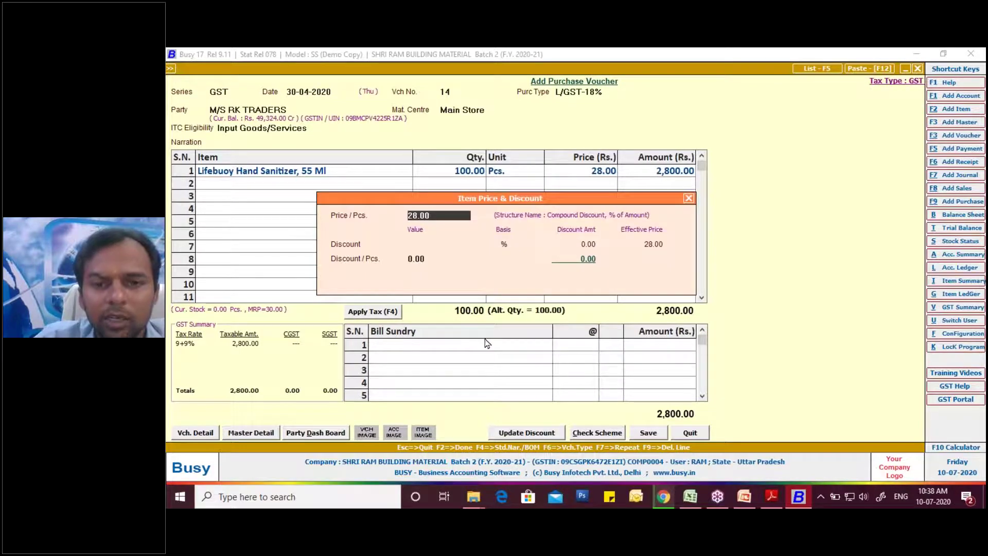
- Accept the 28.00 price and apply GST, checking totals against the invoice
key("Return")
key("Return")
key("Return")
key("Return")
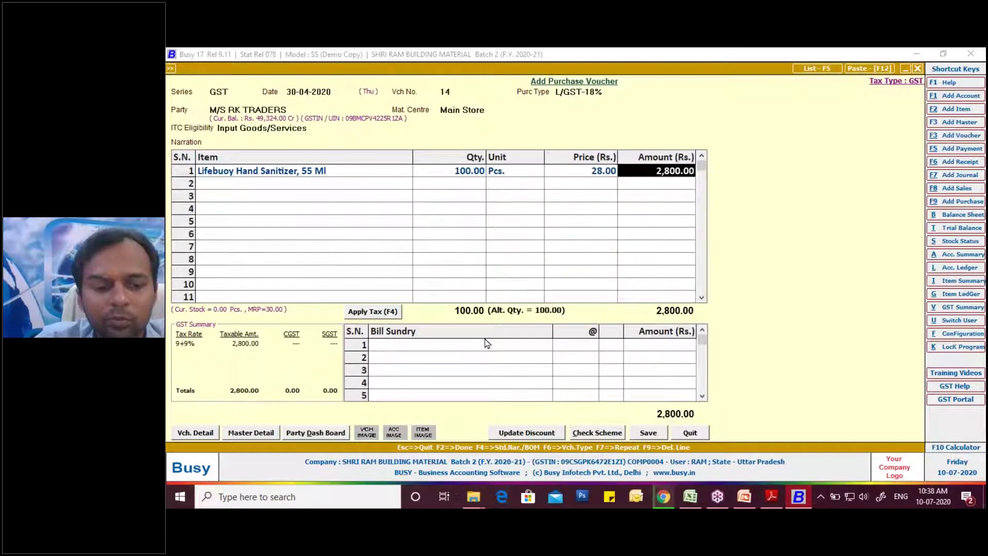
key("Return")
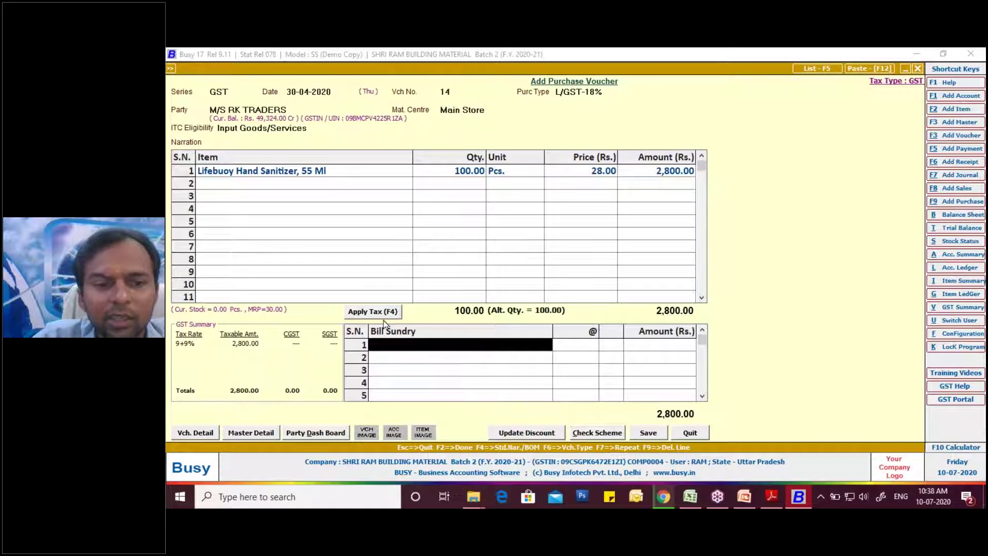
left_click(380, 315)
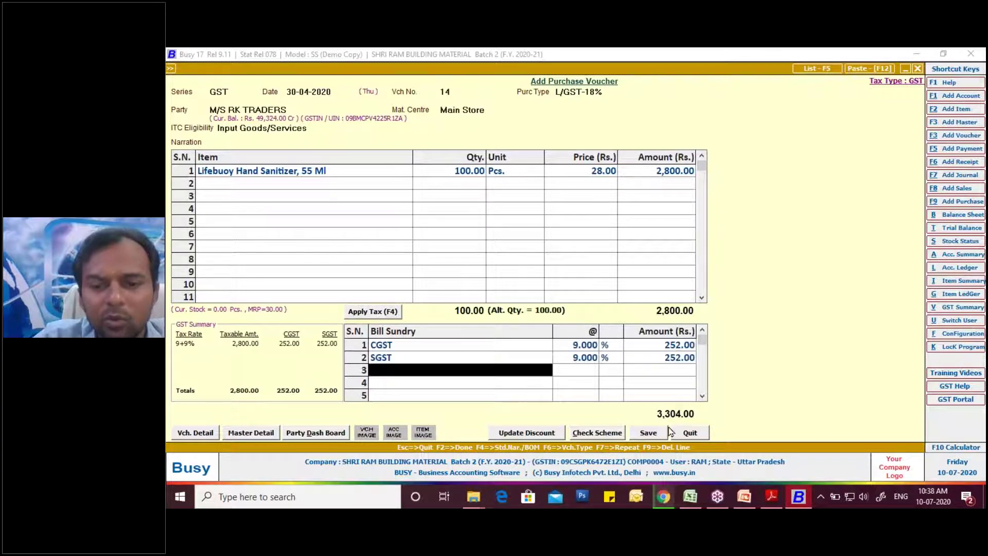
left_click(778, 500)
scroll(633, 401, "down", 8)
scroll(633, 401, "down", 3)
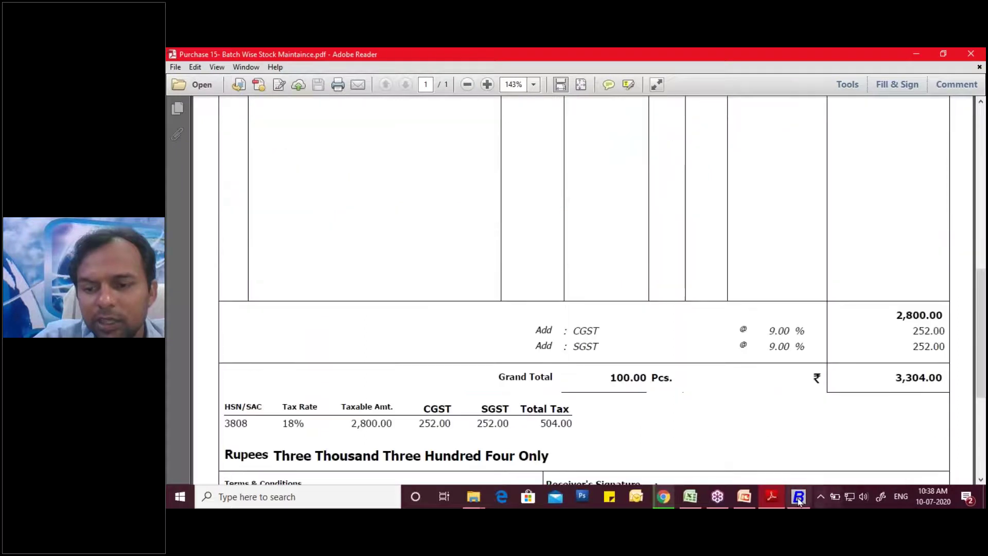
left_click(799, 497)
- Save the voucher with purchase bill number 4 and confirm the bill adjustment
left_click(648, 433)
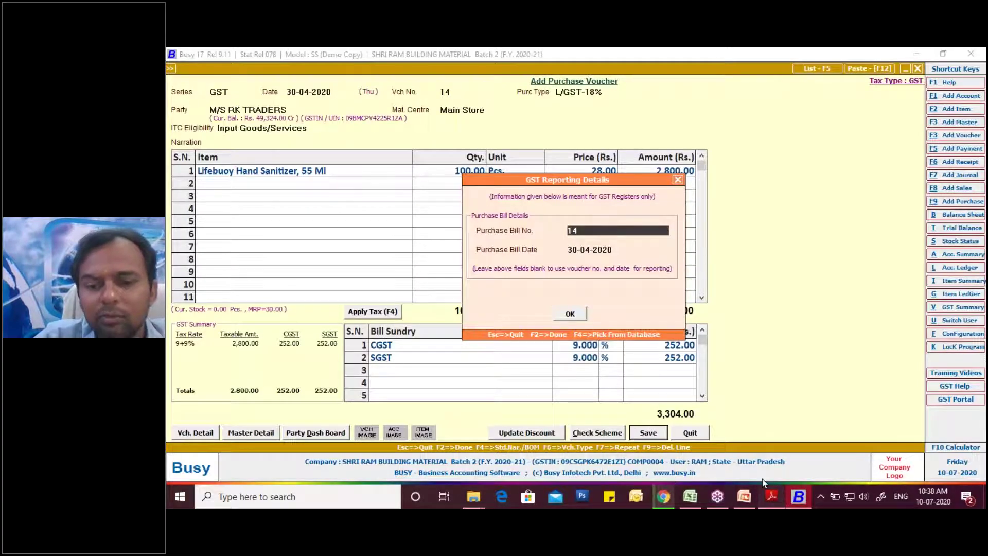
left_click(772, 497)
scroll(622, 360, "up", 10)
scroll(623, 362, "up", 3)
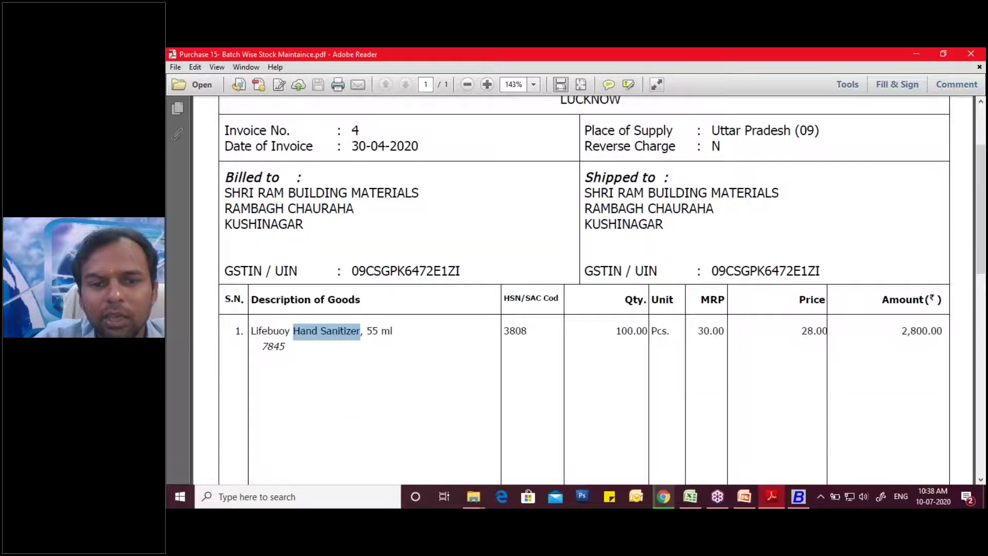
scroll(623, 362, "up", 3)
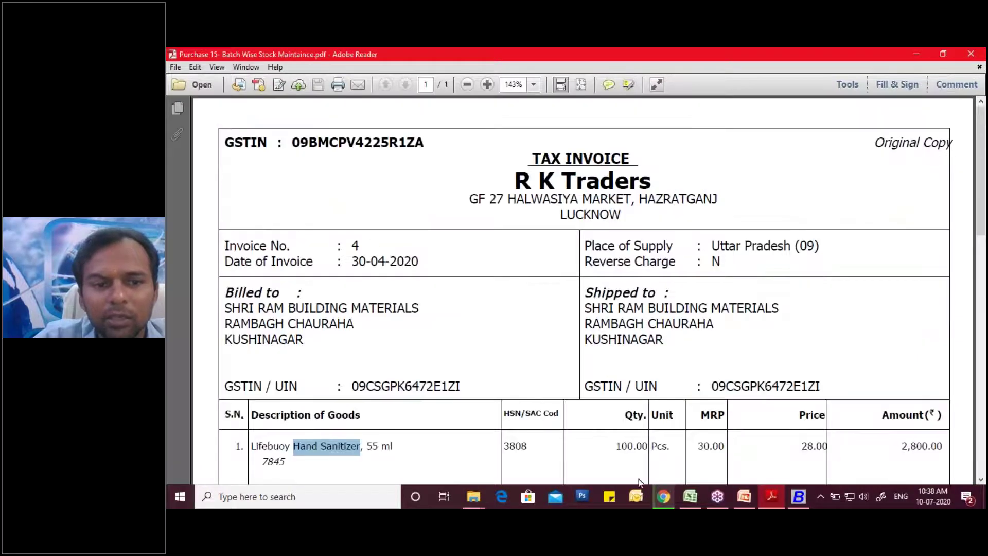
left_click(798, 497)
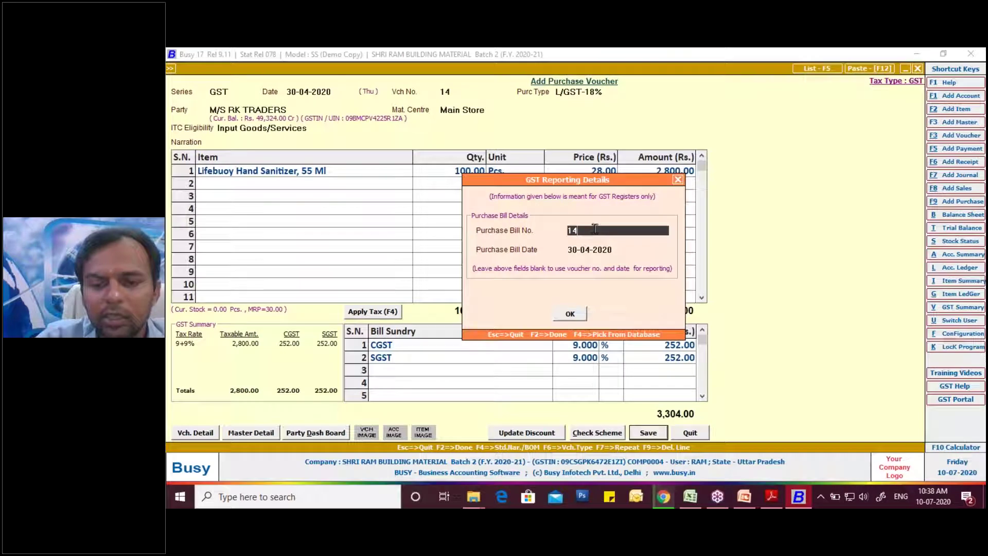
type("4")
key("Return")
key("Return")
key("Return")
key("Return")
key("Return")
key("Return")
key("Return")
key("Return")
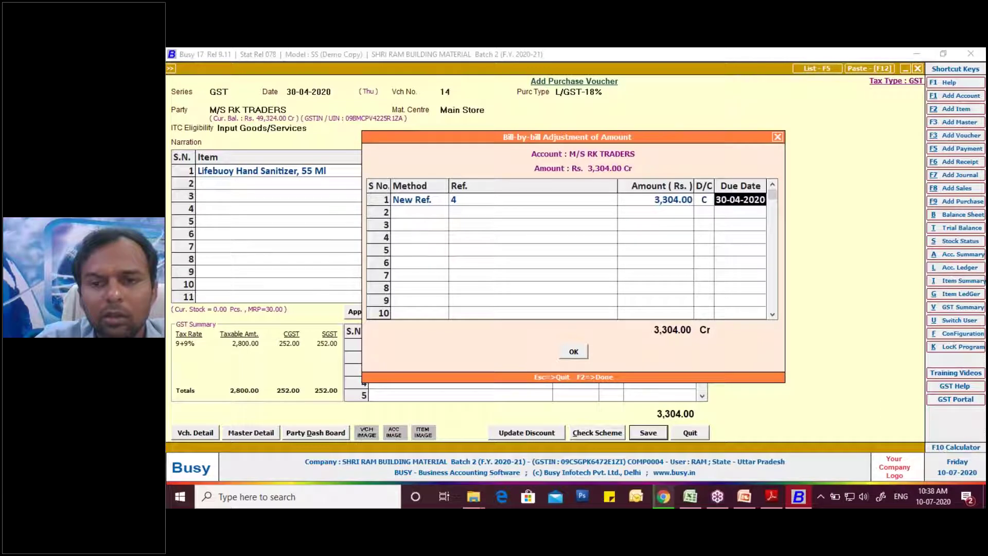
key("Return")
key("Return")
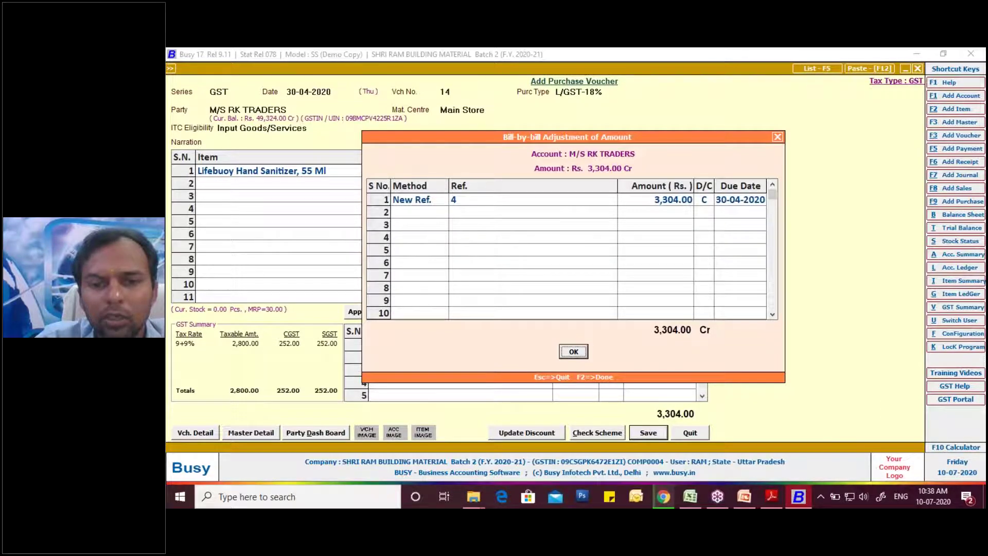
key("Return")
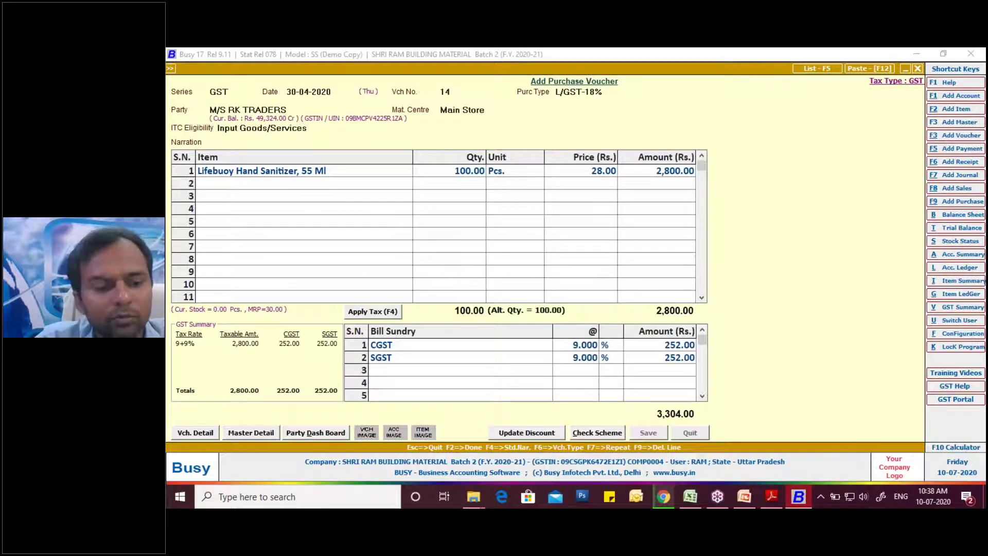
- Close SHRI RAM BUILDING MATERIAL Batch 2 and confirm the close-company prompt
key("Escape")
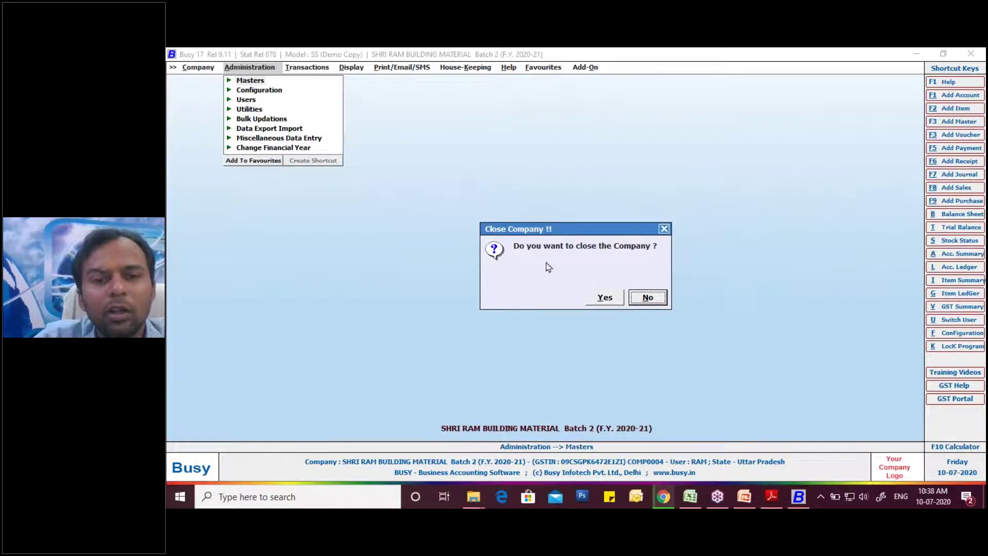
left_click_drag(551, 229, 551, 207)
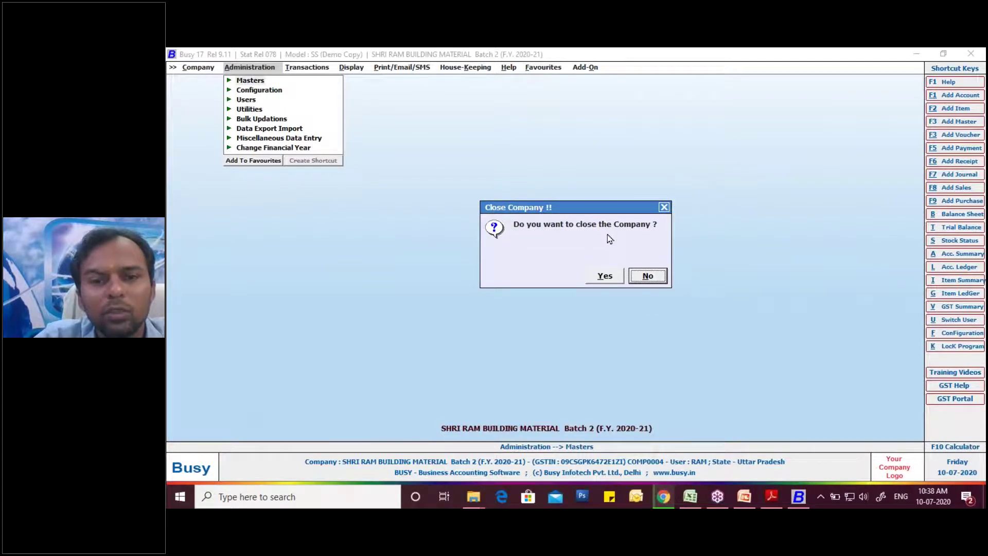
left_click(602, 278)
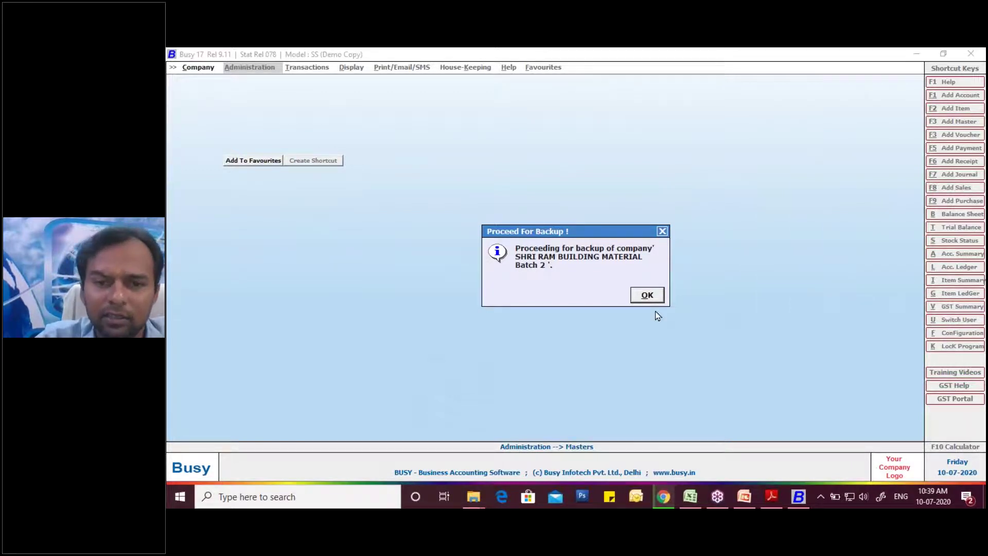
left_click_drag(598, 232, 577, 199)
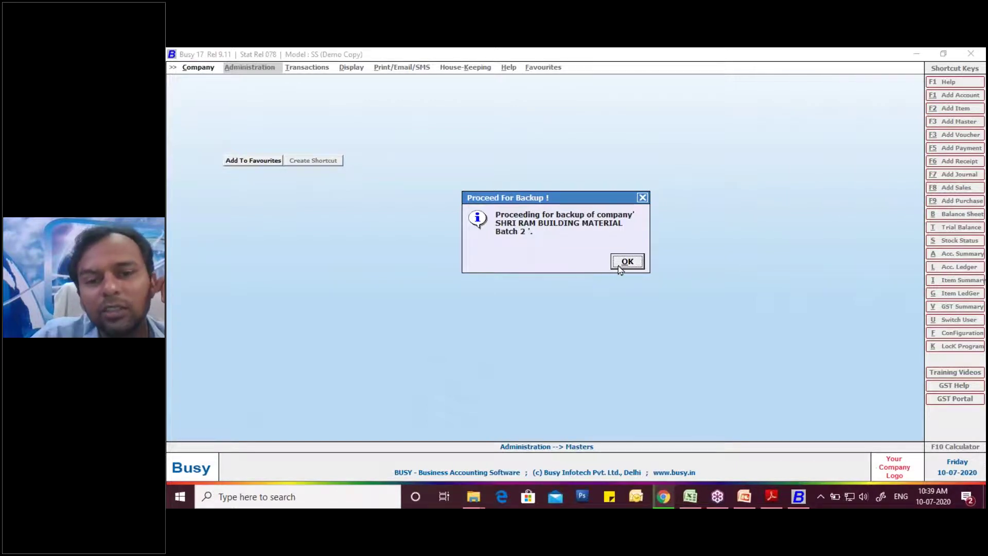
- Back up only F.Y. 2020-21 to E:\Busy Backup\Fri, declining another copy
key("Return")
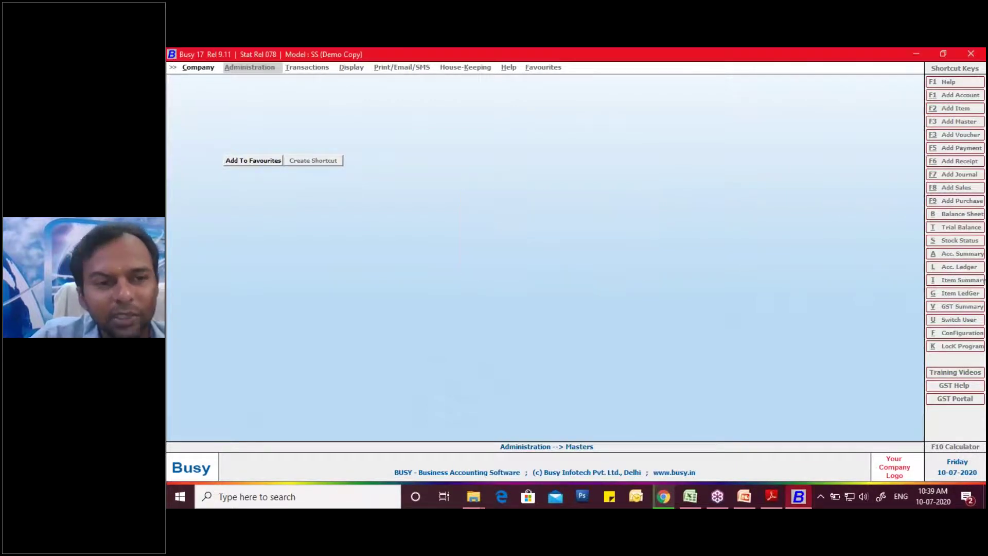
key("Return")
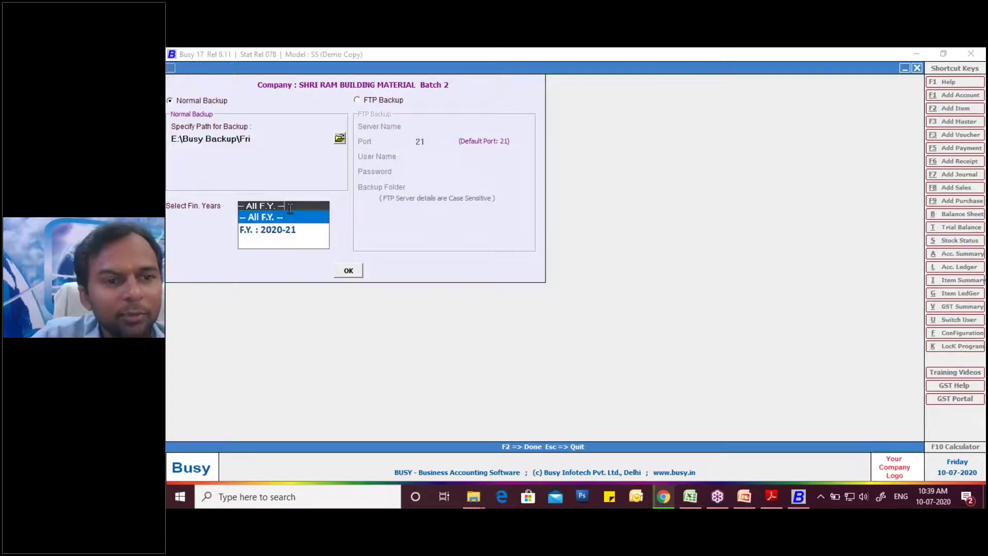
left_click(286, 229)
left_click(350, 272)
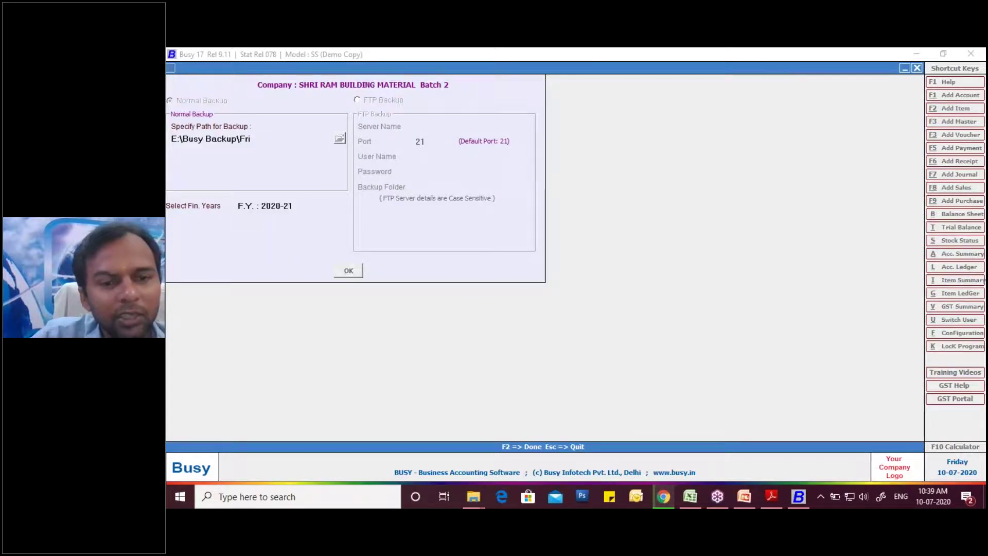
left_click(606, 301)
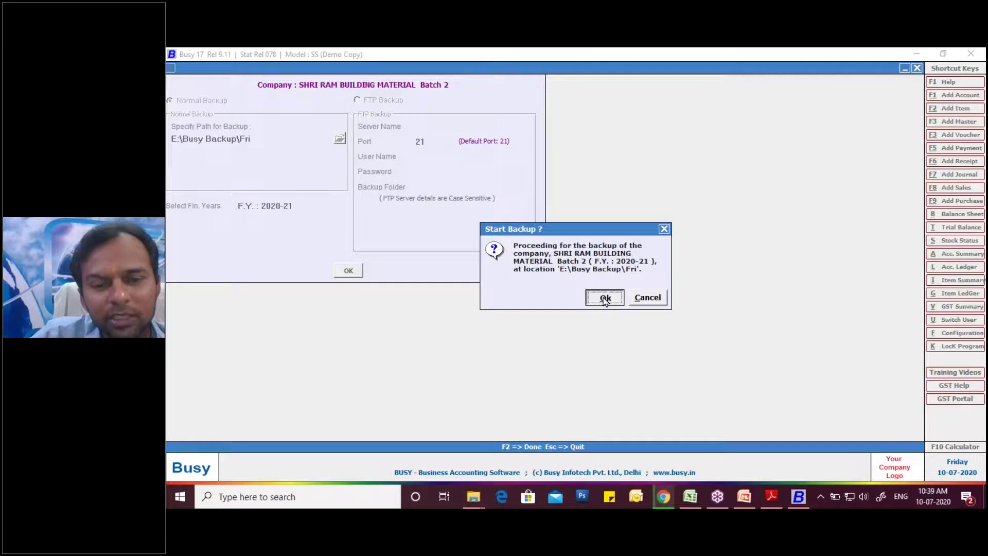
left_click(603, 297)
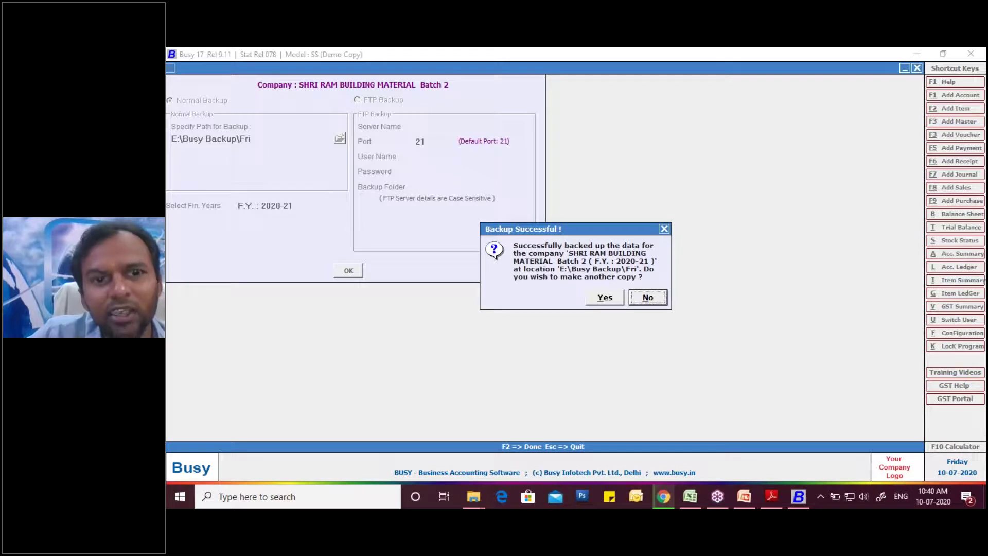
left_click(644, 297)
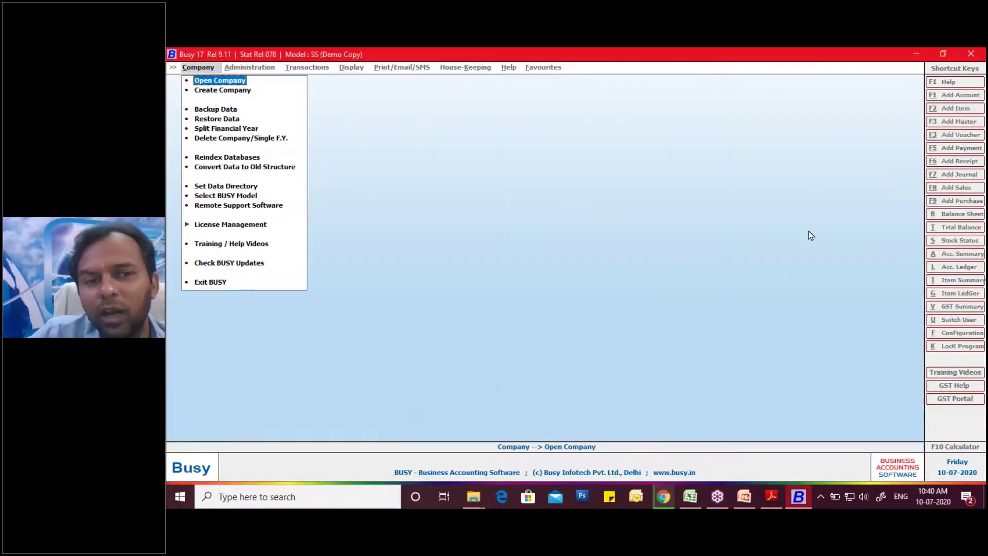
- Bring the R K Traders tax invoice PDF to the front in Adobe Reader
left_click(973, 96)
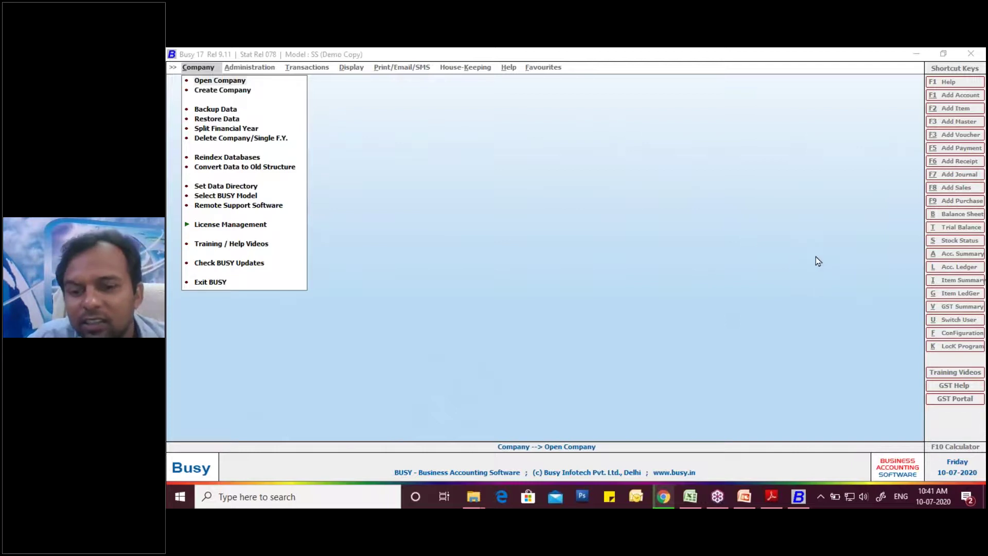
- Check HSN 3808, MRP 30.00 and price 28.00 on the invoice, then return to Busy
left_click(770, 499)
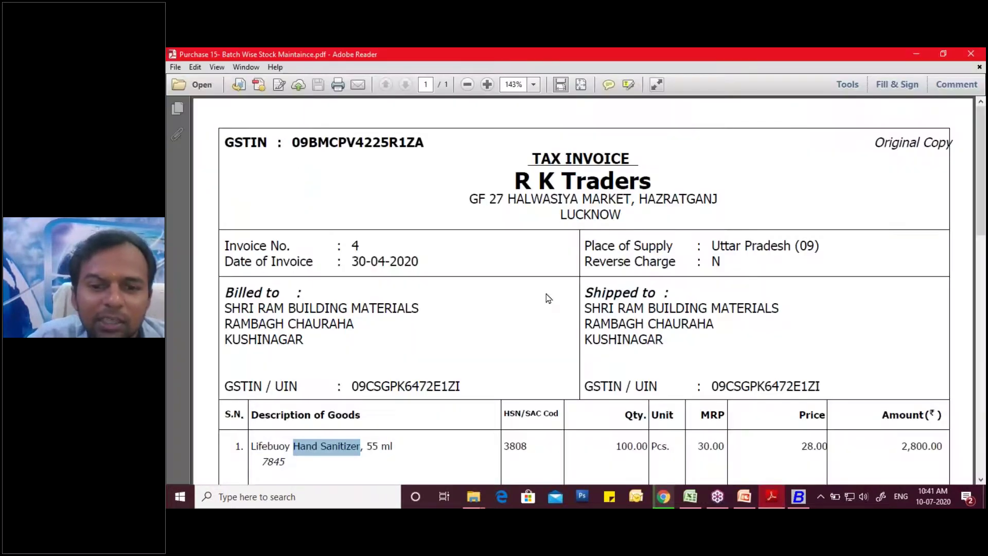
left_click(517, 184)
left_click_drag(517, 183, 652, 185)
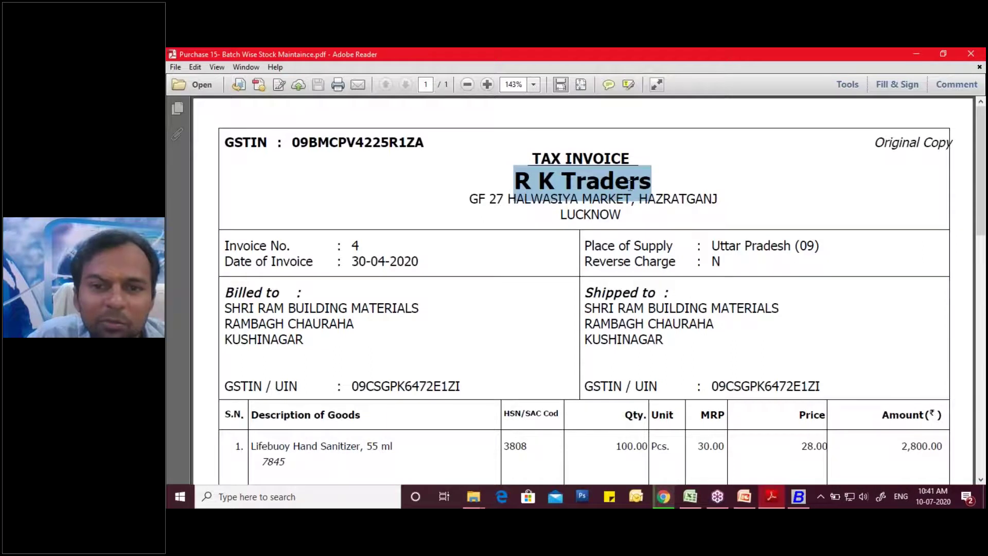
scroll(444, 329, "down", 1)
scroll(311, 319, "down", 4)
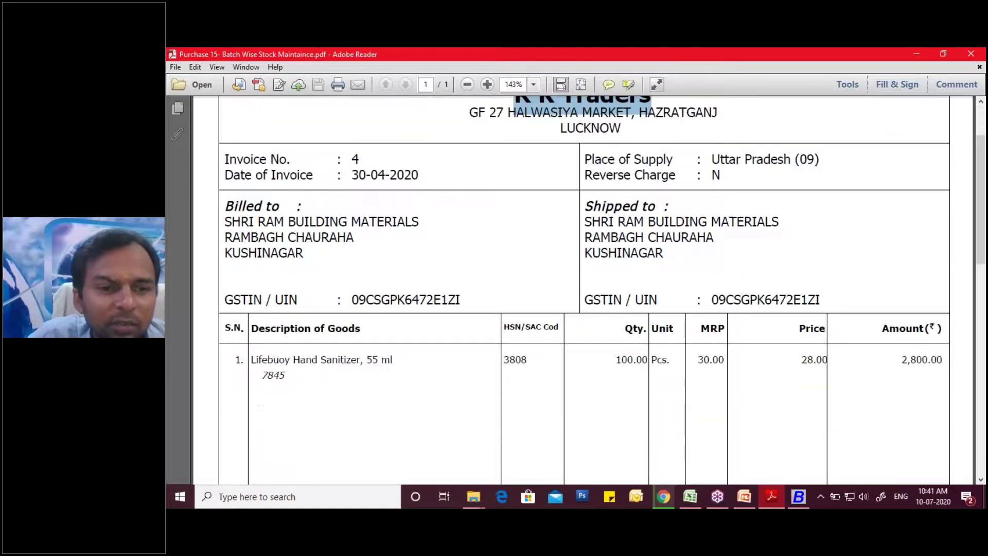
left_click_drag(501, 299, 539, 304)
left_click(620, 301)
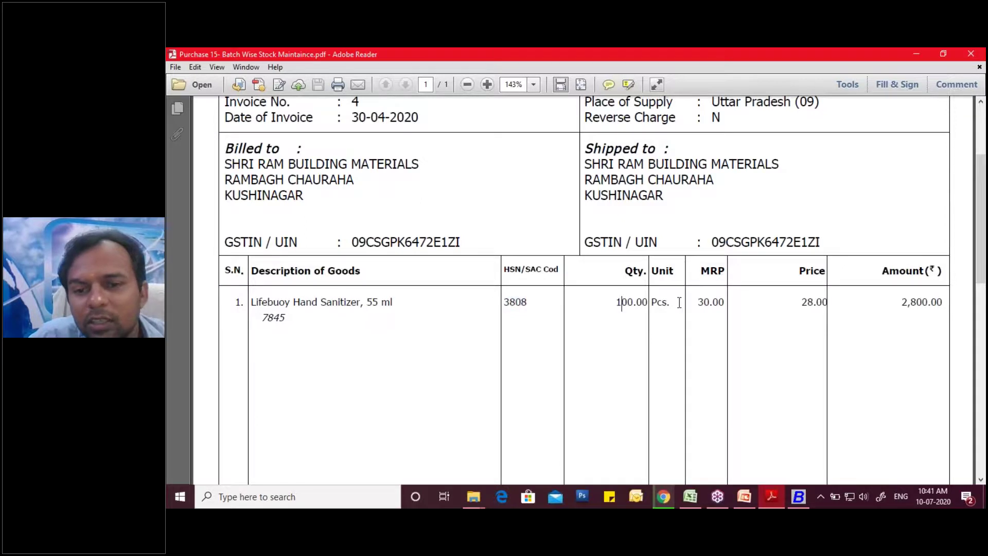
left_click_drag(699, 302, 725, 303)
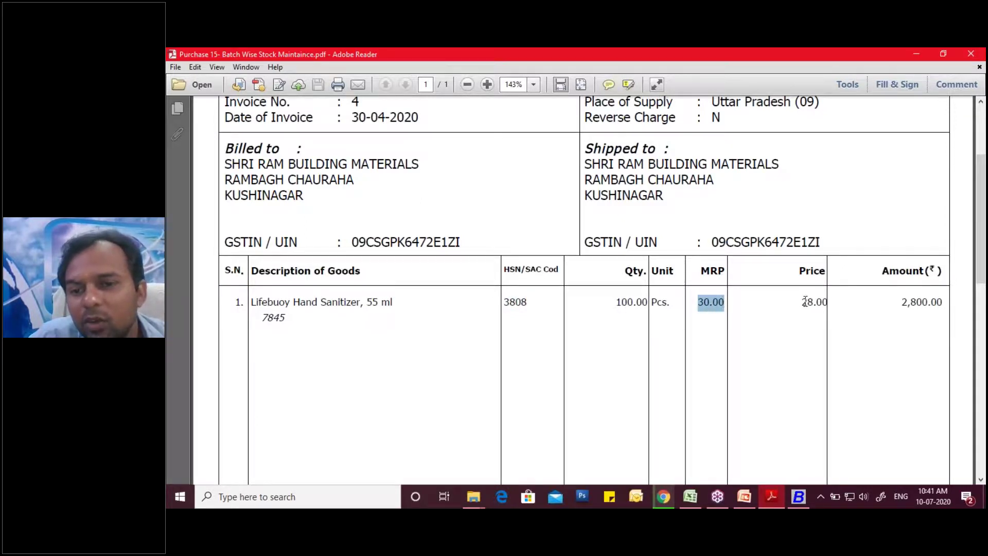
left_click_drag(801, 301, 829, 302)
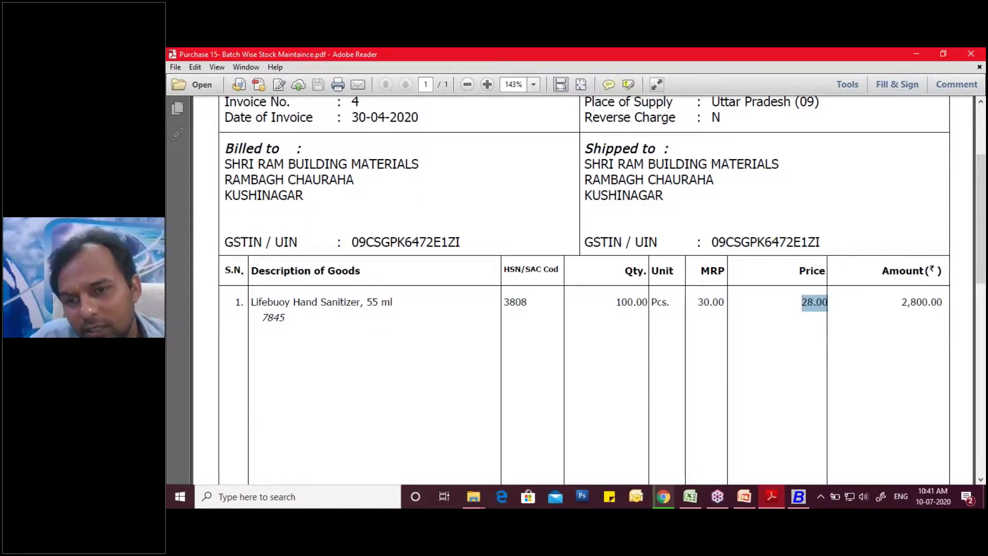
left_click(799, 496)
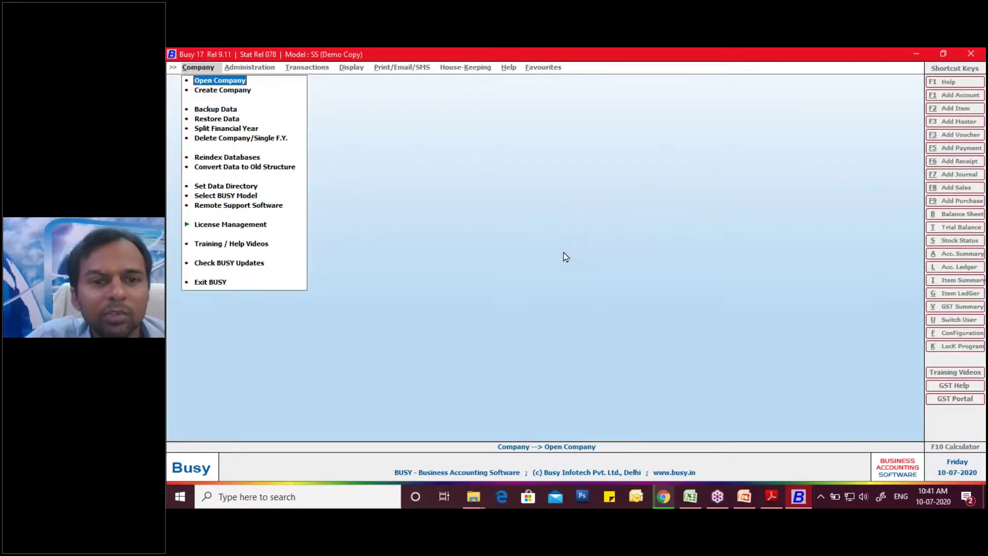
- Open SHRI RAM BUILDING MATERIAL Batch 2 and log in as user 'ram'
key("Return")
key("Down")
key("Down")
key("Down")
key("Down")
key("Down")
key("Down")
key("Down")
key("Down")
key("Down")
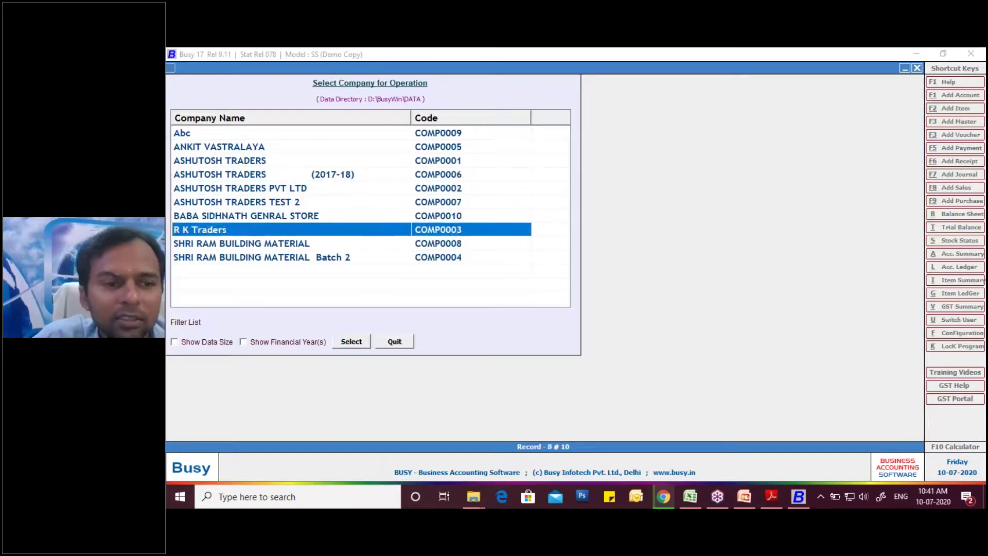
key("Return")
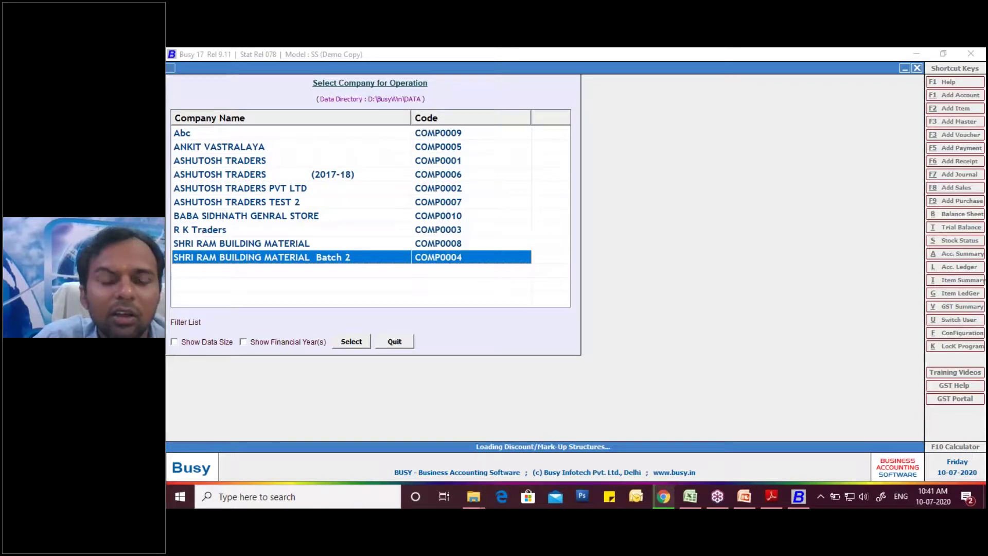
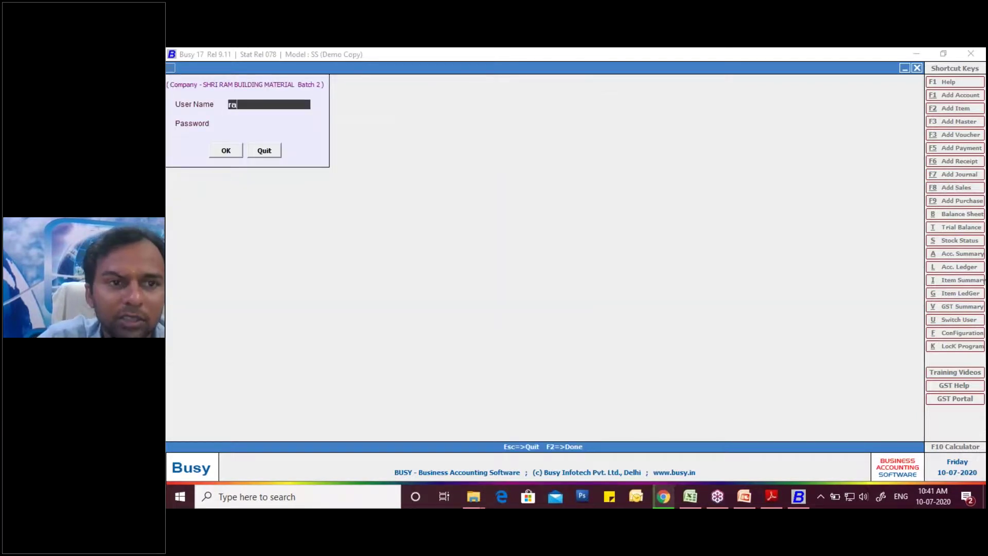
key("Return")
key("Return")
key("Return")
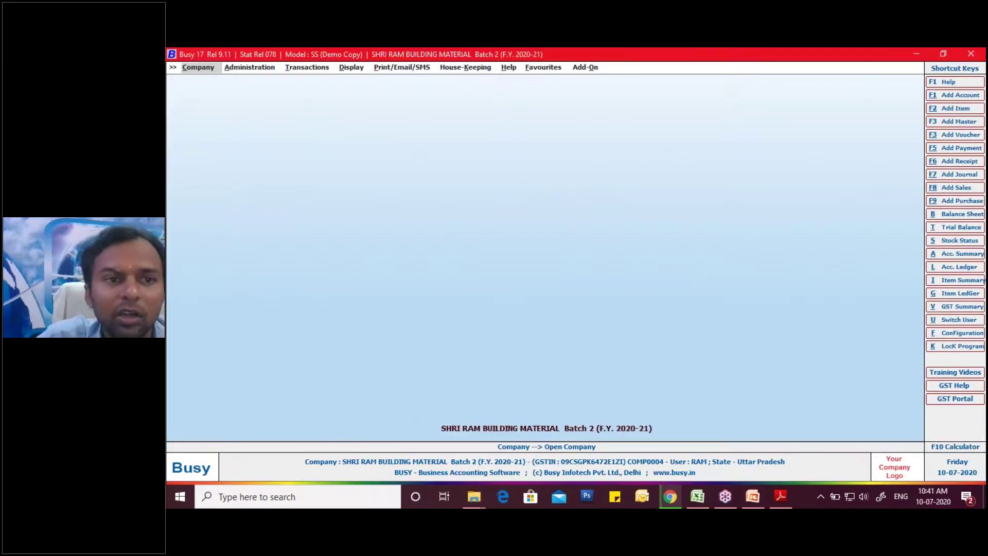
- Load purchase voucher 14 of the GST series for modification
key("Right")
key("Right")
key("Down")
key("Return")
key("Down")
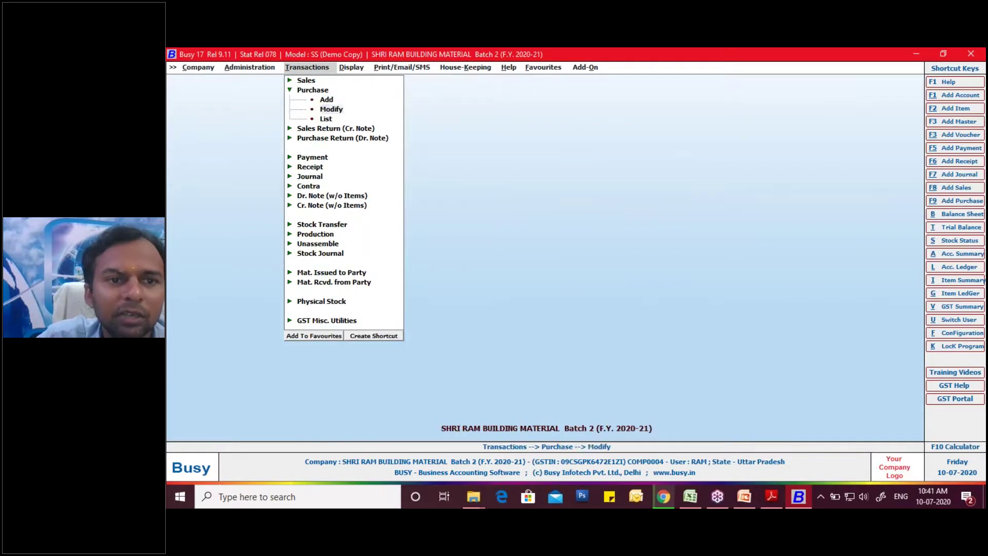
key("Return")
key("Return")
key("Return")
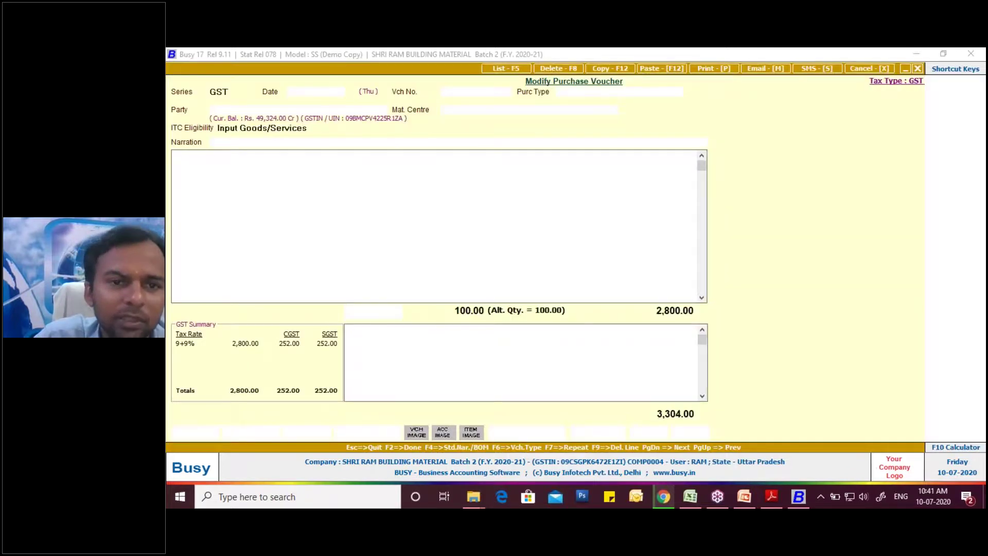
- Move to the voucher's item line and open the Lifebuoy Hand Sanitizer, 55 Ml master
key("Return")
key("Return")
key("Return")
key("Return")
key("Return")
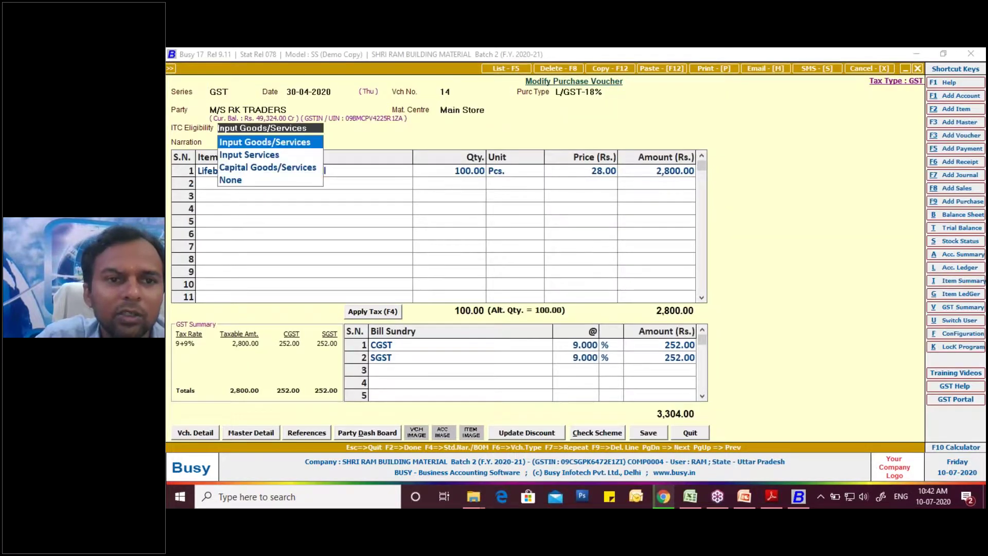
key("Return")
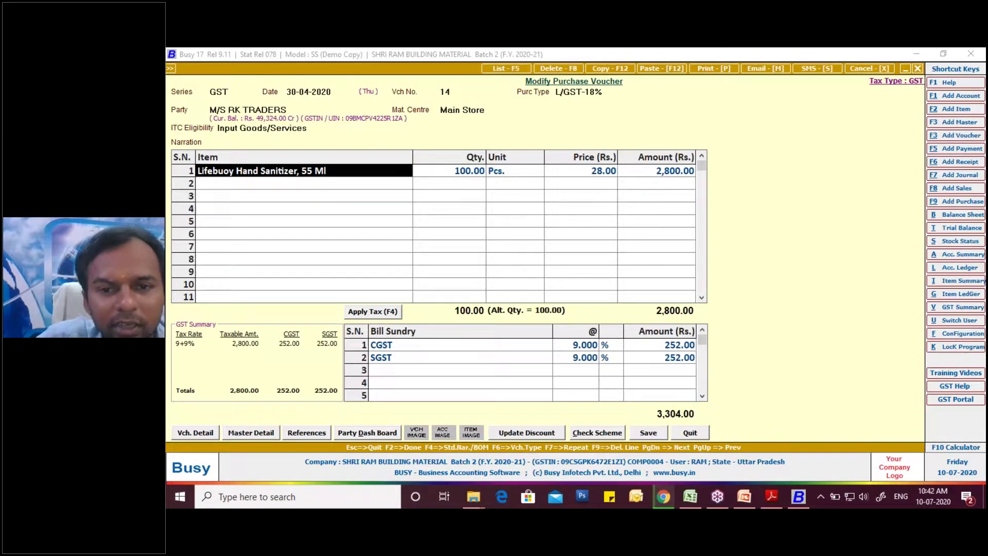
key("alt+m")
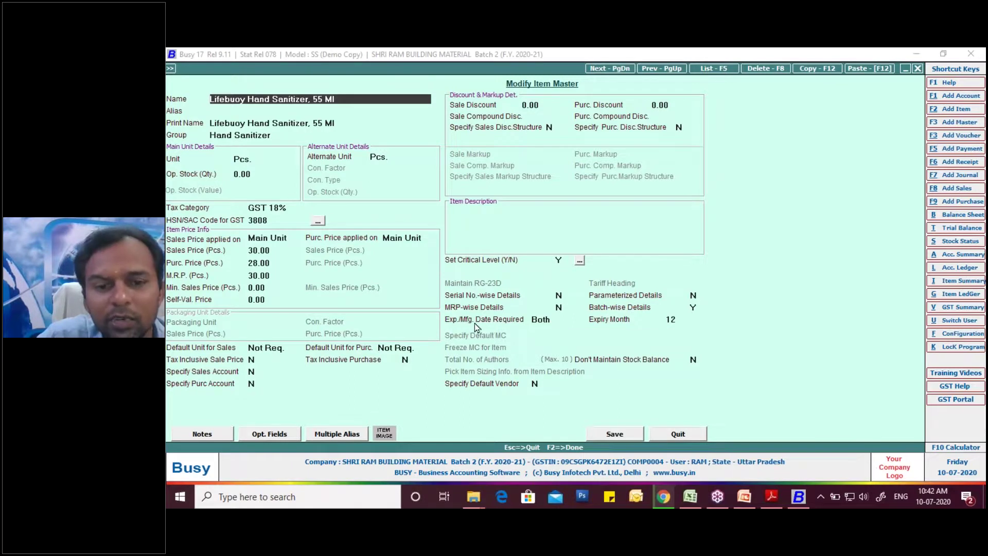
- Review the Exp./Mfg. Date Required setting and save the item master back to voucher 14
left_click(538, 322)
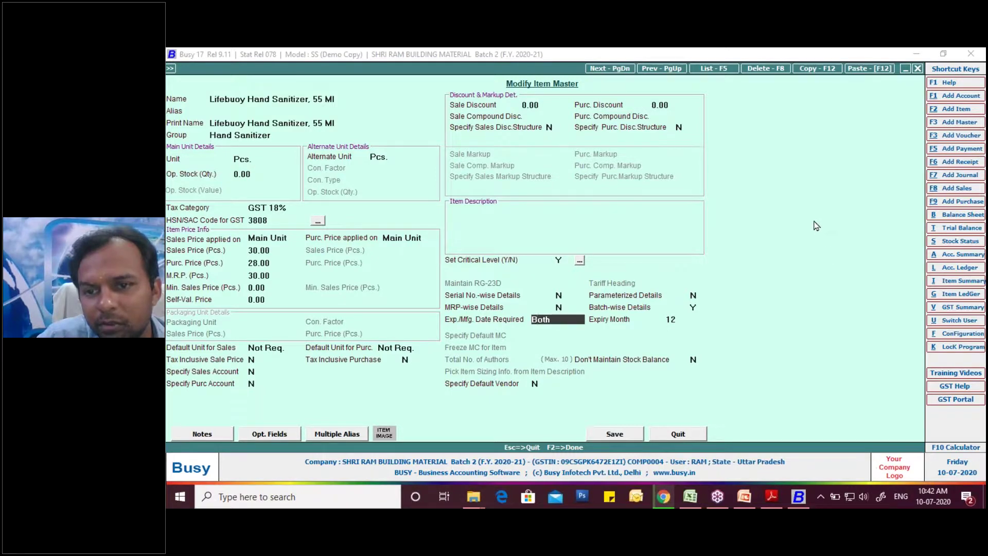
left_click(819, 252)
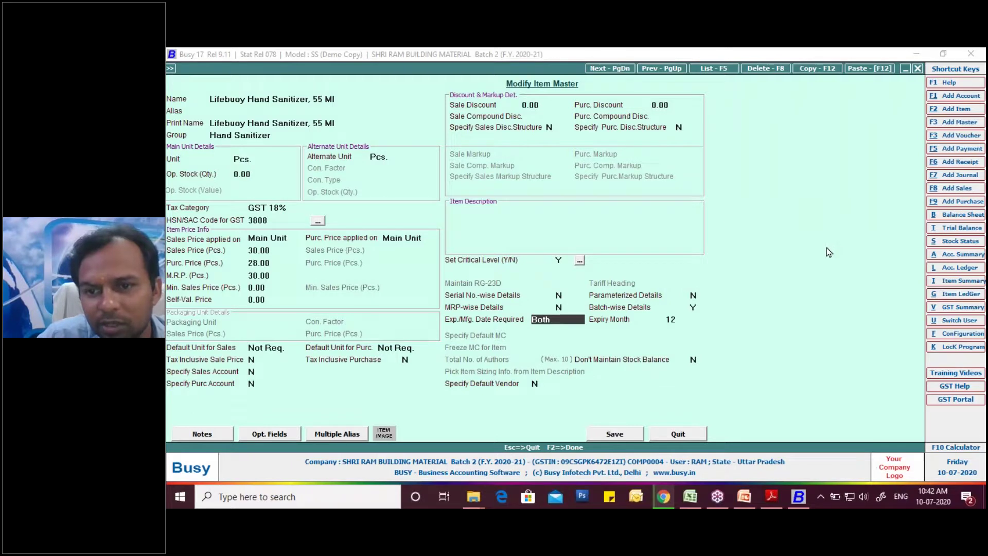
mouse_move(454, 328)
left_mouse_down()
mouse_move(444, 325)
mouse_move(448, 304)
mouse_move(701, 303)
mouse_move(701, 318)
mouse_move(654, 332)
mouse_move(448, 335)
left_mouse_up()
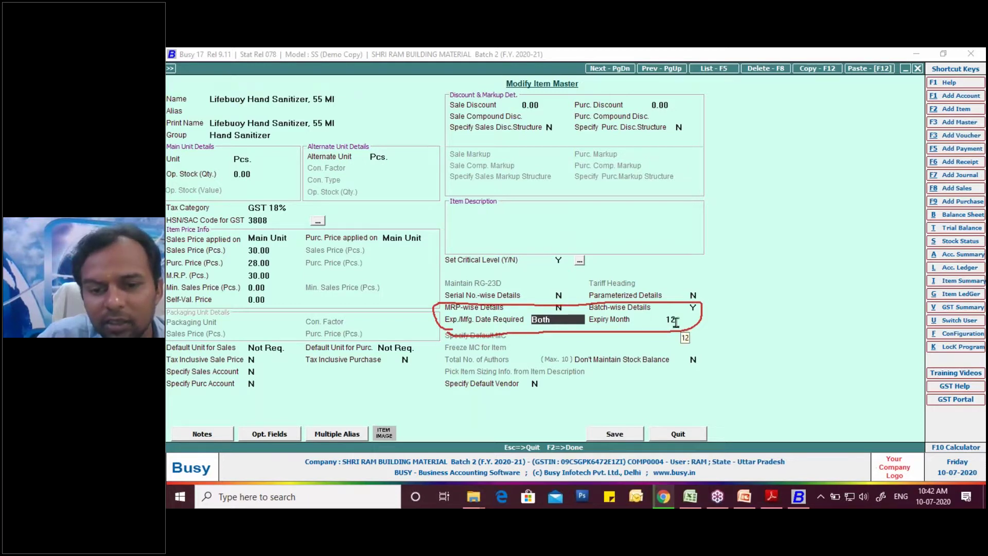
left_click(616, 434)
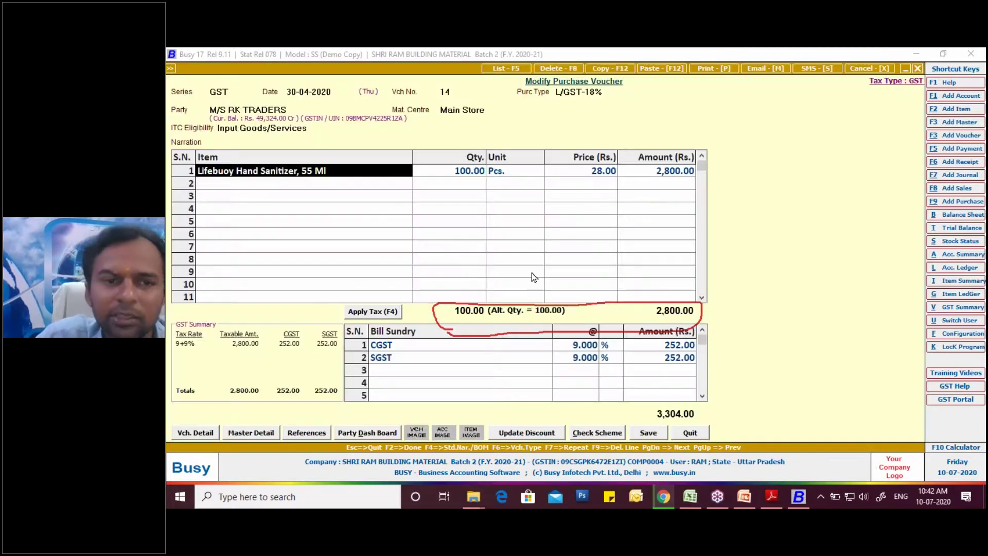
- Verify the item's batch 7845 details: 100 Pcs., manufactured Apr-2020, expiring Mar-2021
key("Return")
key("Return")
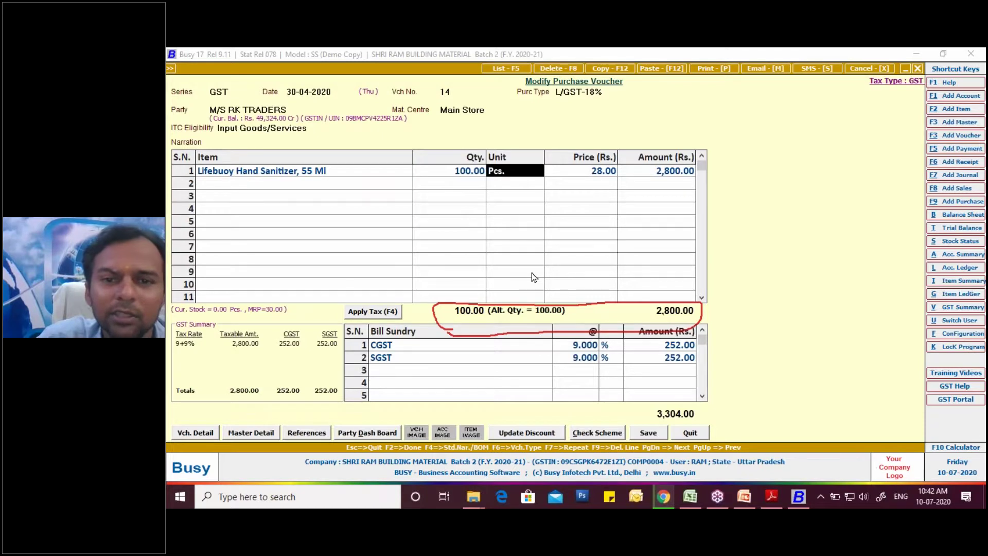
key("Return")
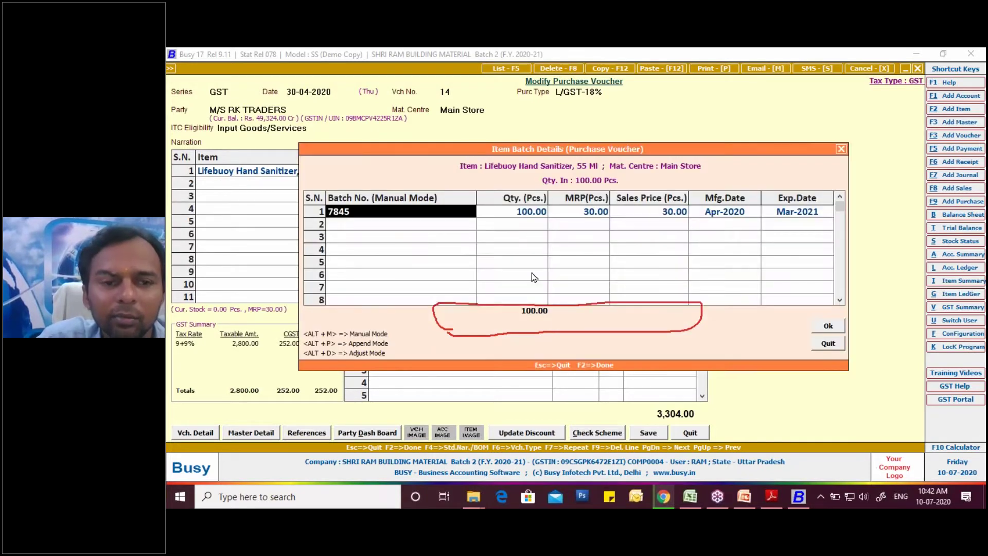
key("Return")
key("Return")
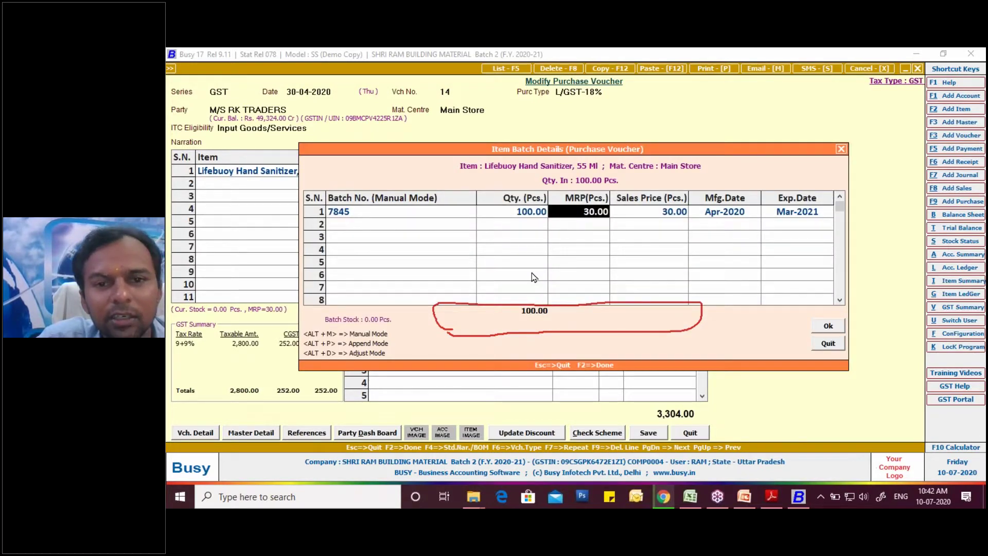
key("Return")
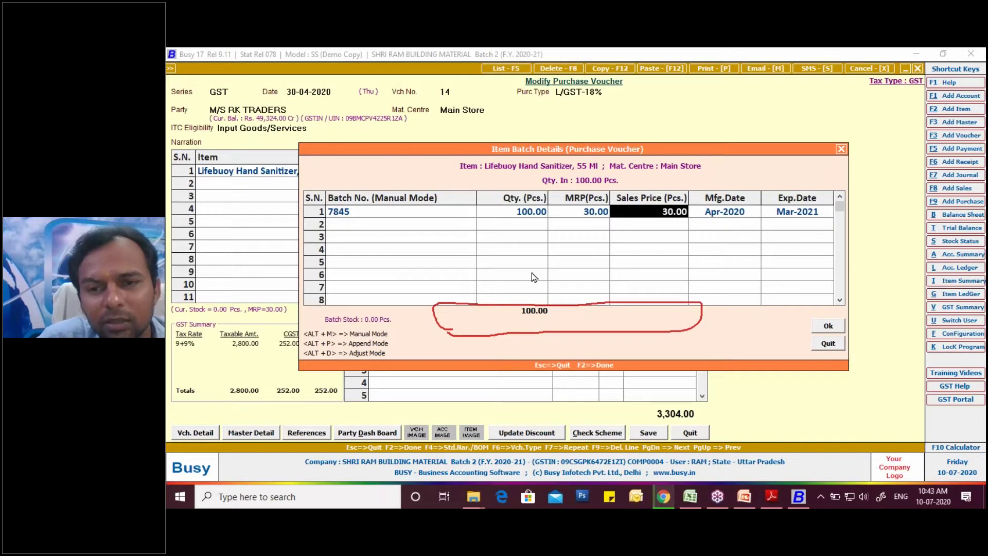
key("Return")
key("Return")
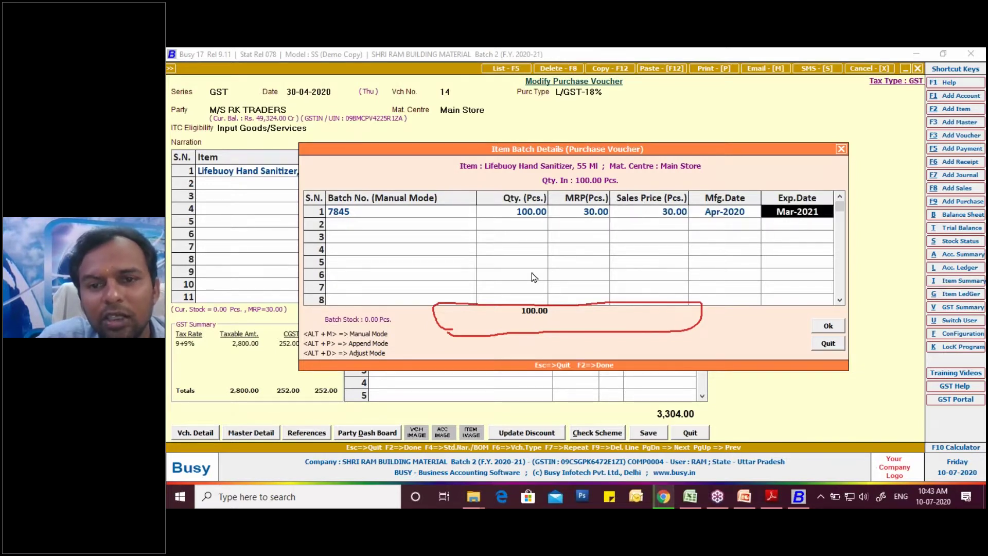
key("Return")
key("Return")
key("Return")
key("Return")
key("Return")
key("Return")
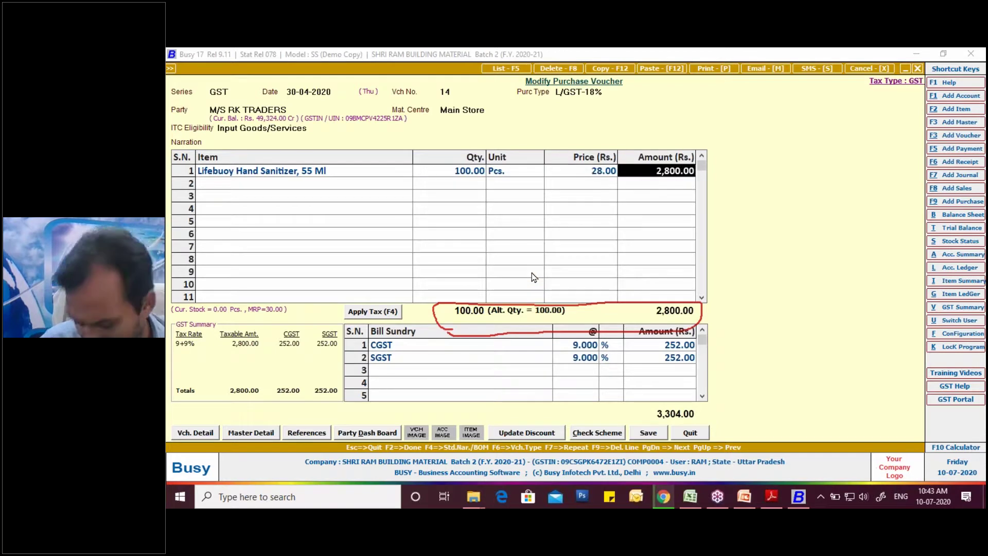
key("Return")
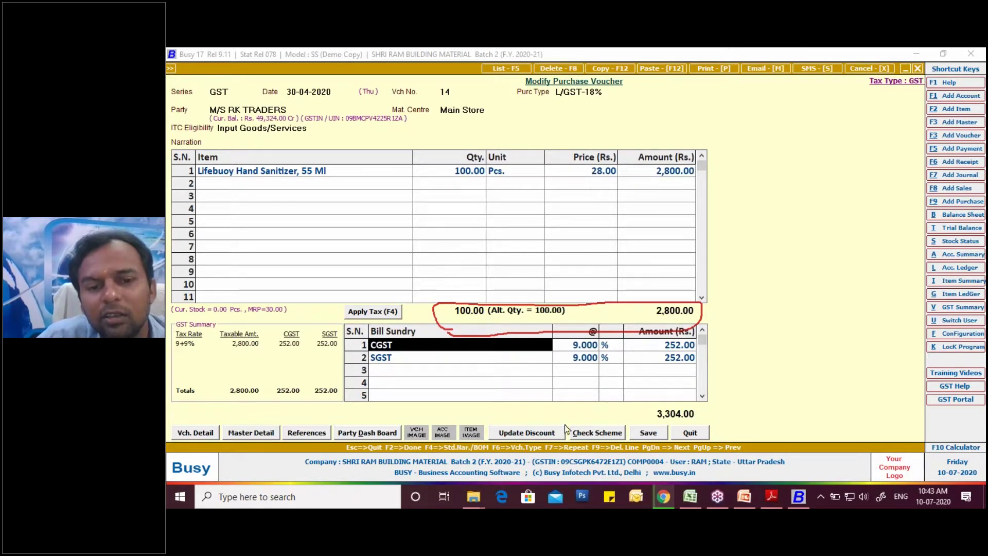
- Save purchase voucher 14, confirming the GST and bill-wise details, and return to the main menu
left_click(638, 431)
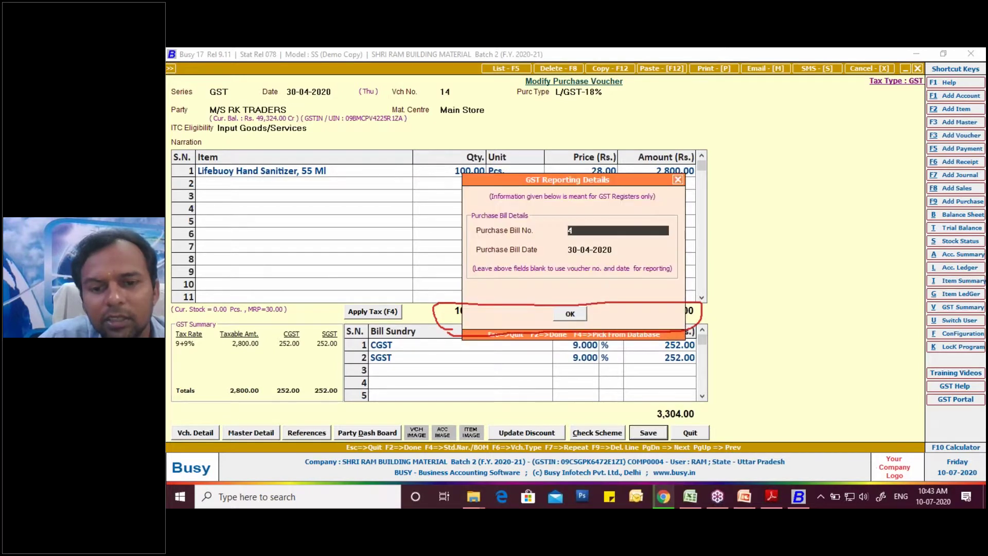
left_click(571, 312)
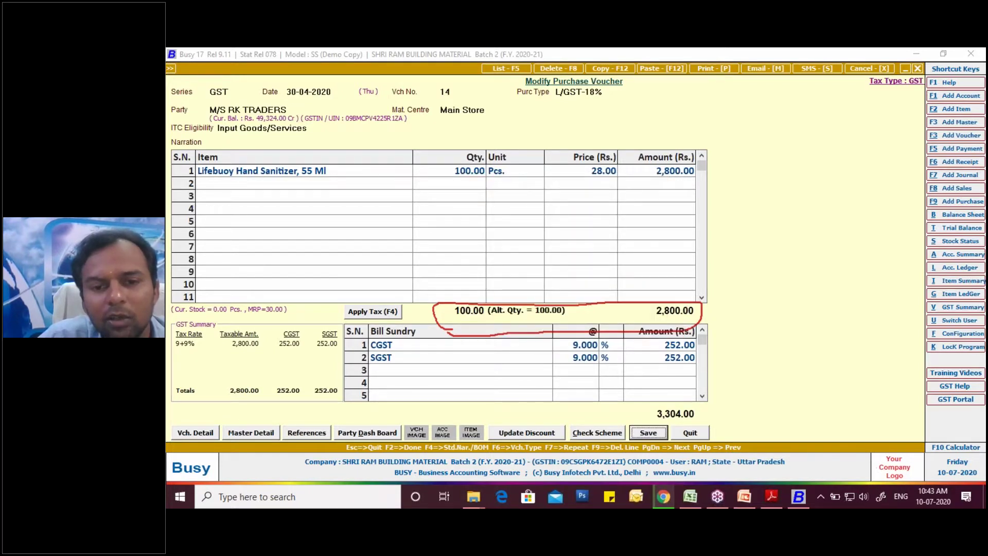
key("Return")
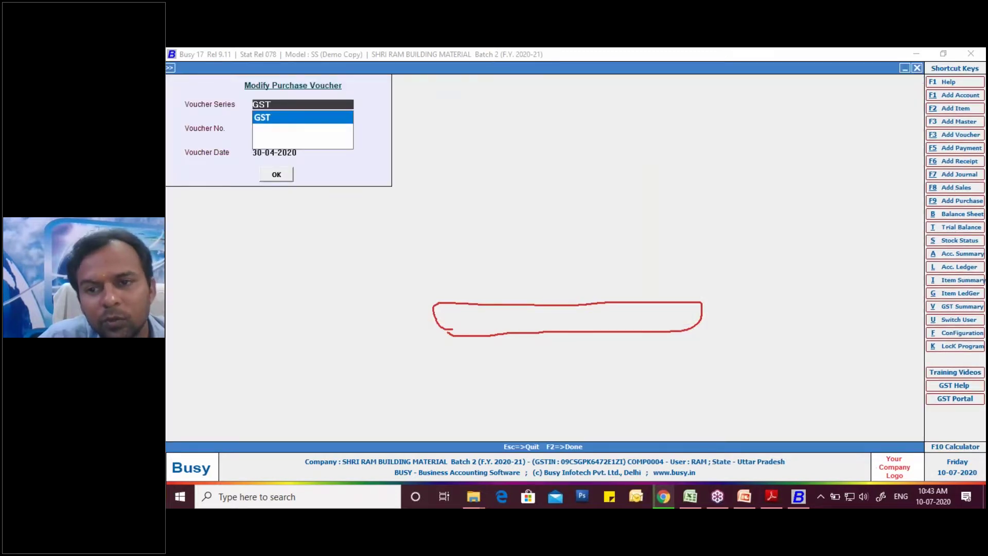
key("Escape")
key("Escape")
key("Escape")
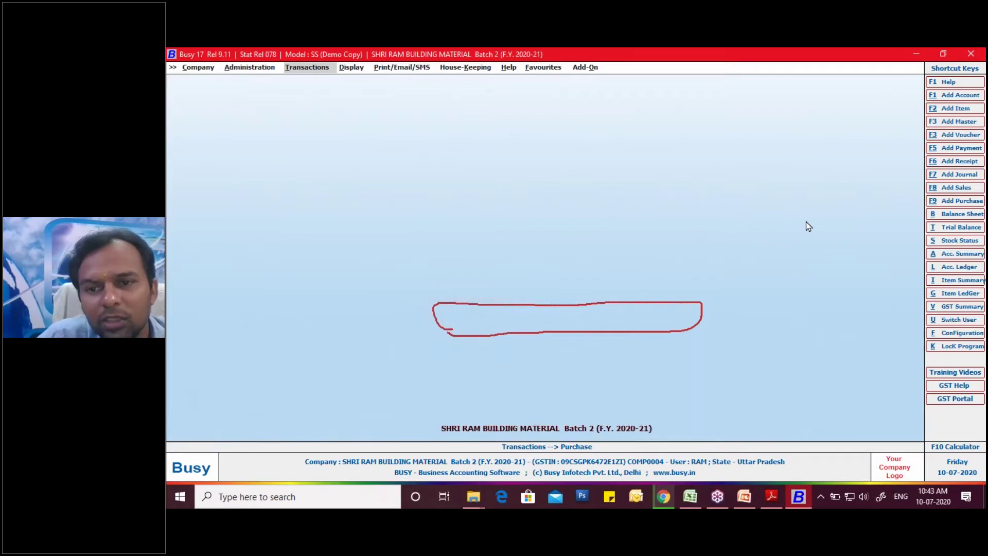
left_click(817, 261)
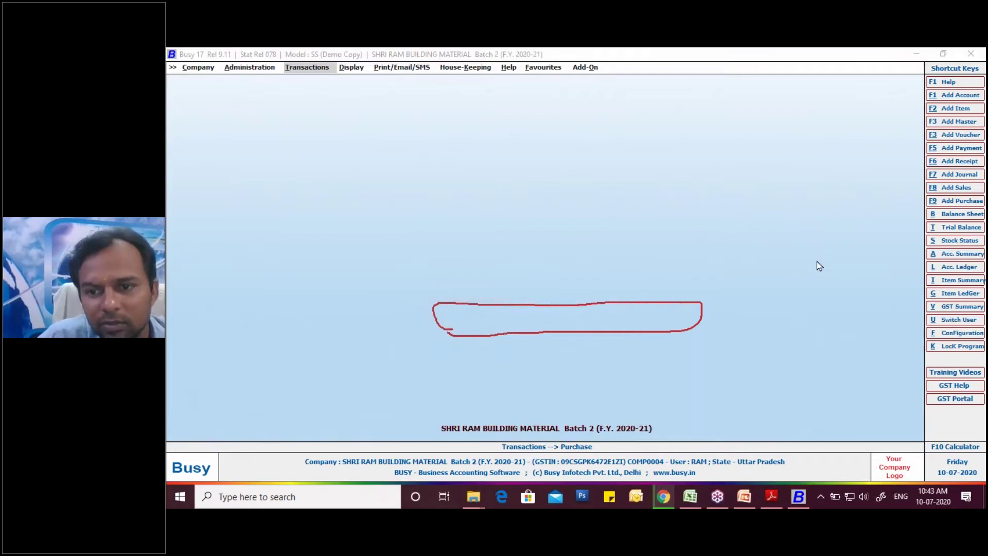
left_click(822, 302)
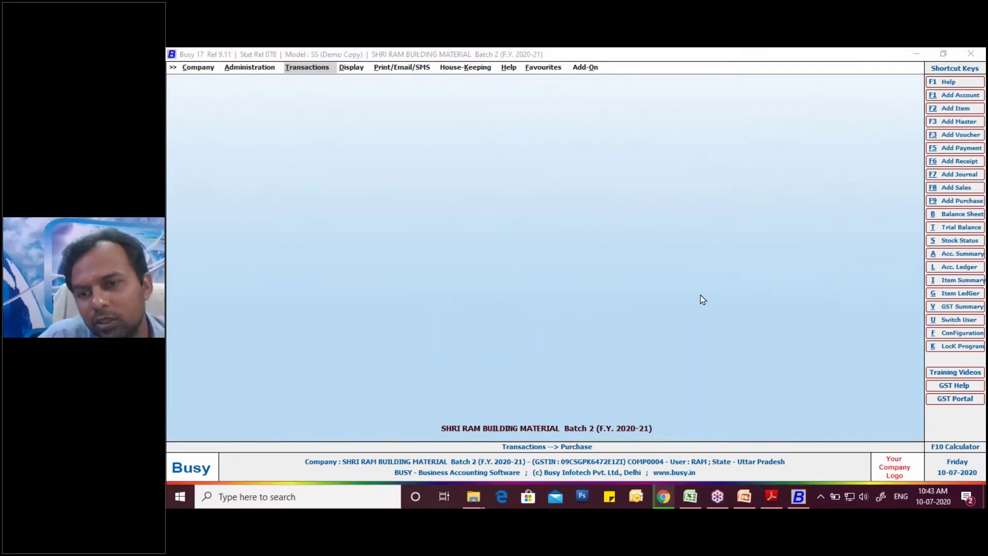